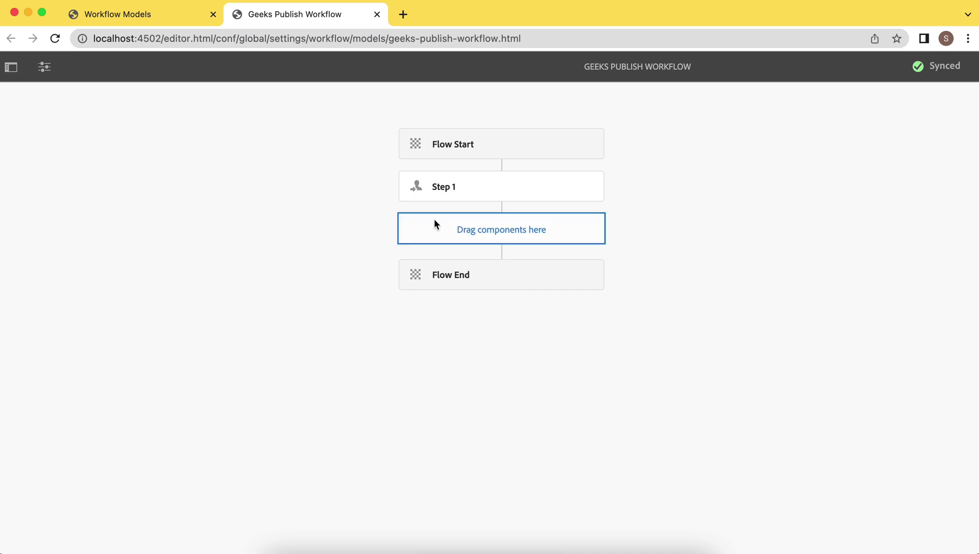
Step: Delete Step 1 from the workflow model
click(450, 191)
click(541, 156)
click(565, 333)
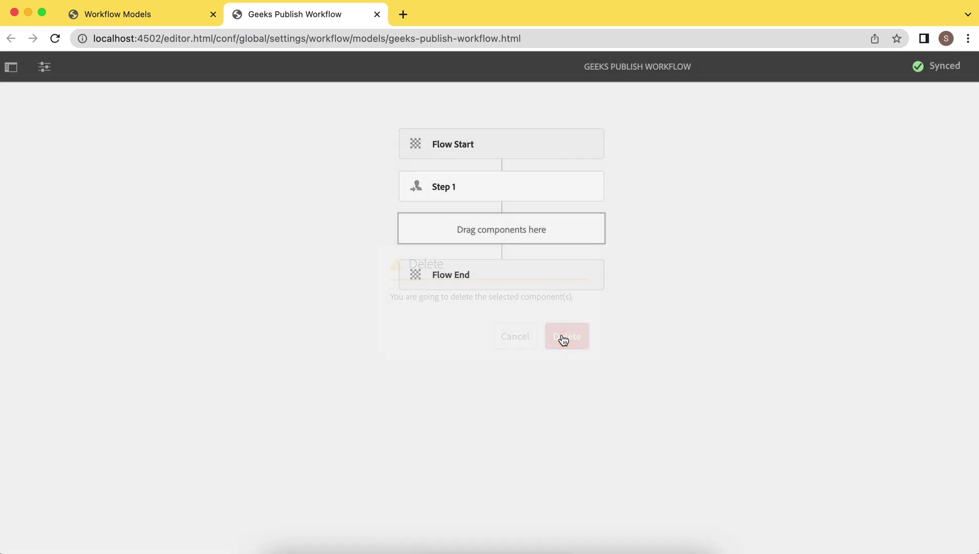
click(474, 190)
Step: Filter the steps for 'lock' and add a Lock Payload Process step after Flow Start
click(11, 68)
click(99, 109)
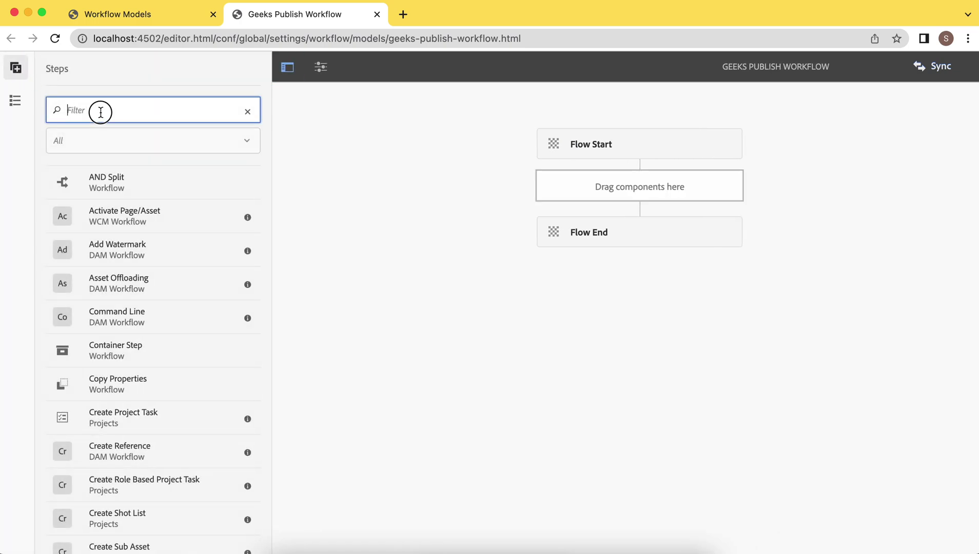
text(load)
key(BackSpace)
key(BackSpace)
key(BackSpace)
text(ock)
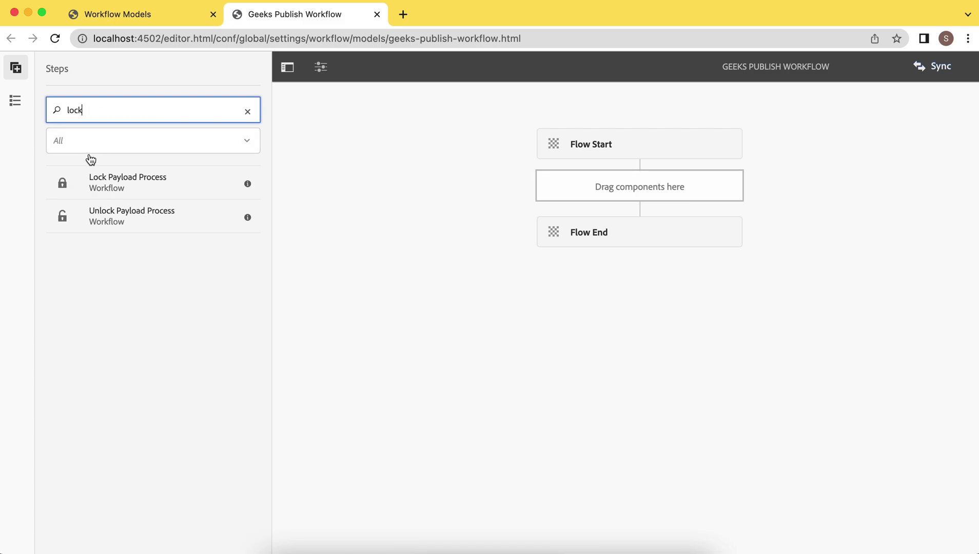
drag(110, 188, 627, 186)
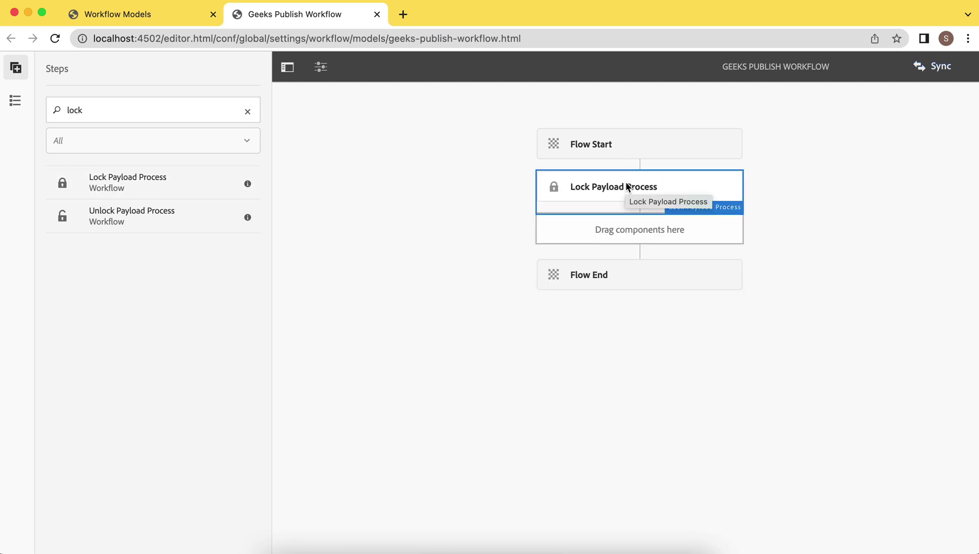
Step: Title the Lock Payload Process step 'Lock Page' and confirm
click(627, 187)
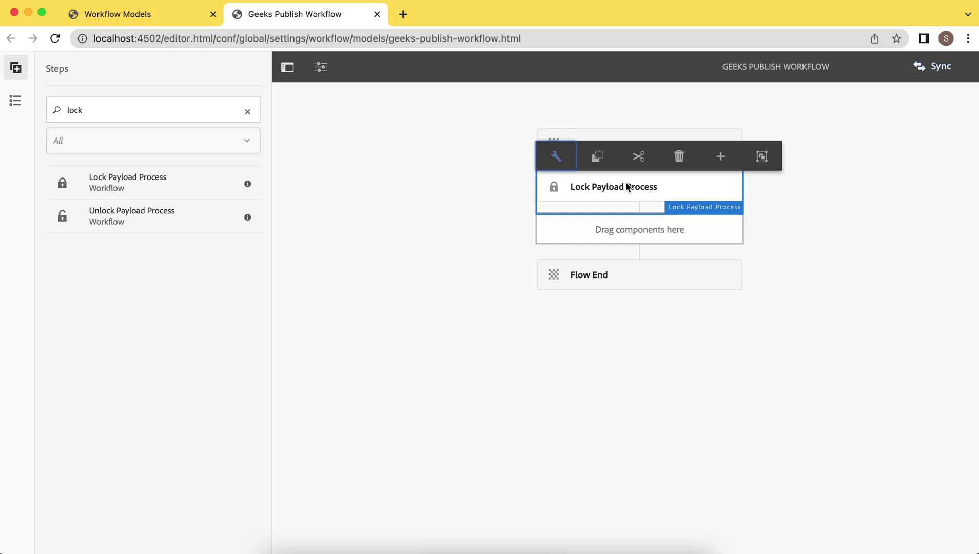
click(560, 158)
click(455, 205)
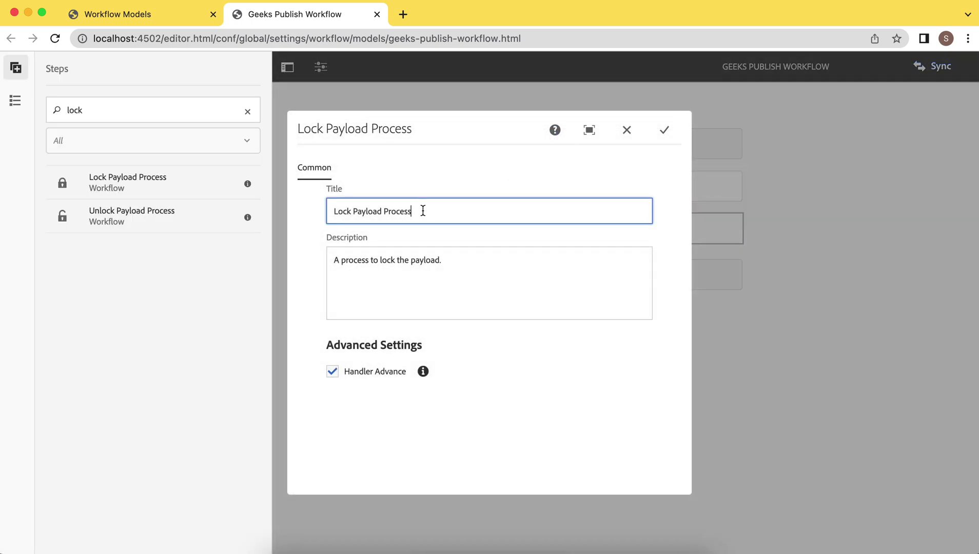
key(BackSpace)
key(BackSpace)
key(BackSpace)
key(BackSpace)
key(BackSpace)
key(BackSpace)
key(BackSpace)
key(BackSpace)
key(BackSpace)
key(BackSpace)
key(BackSpace)
key(BackSpace)
key(BackSpace)
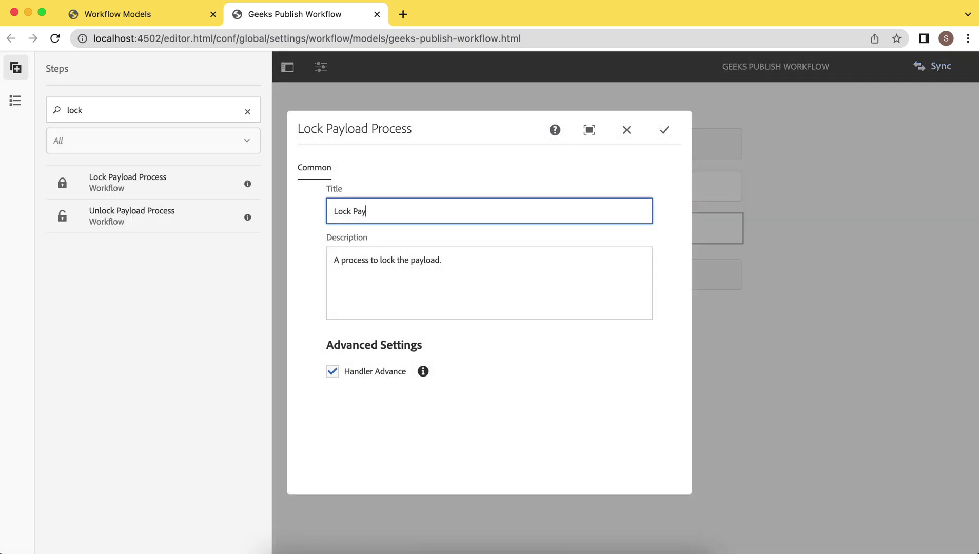
text(ge)
click(664, 131)
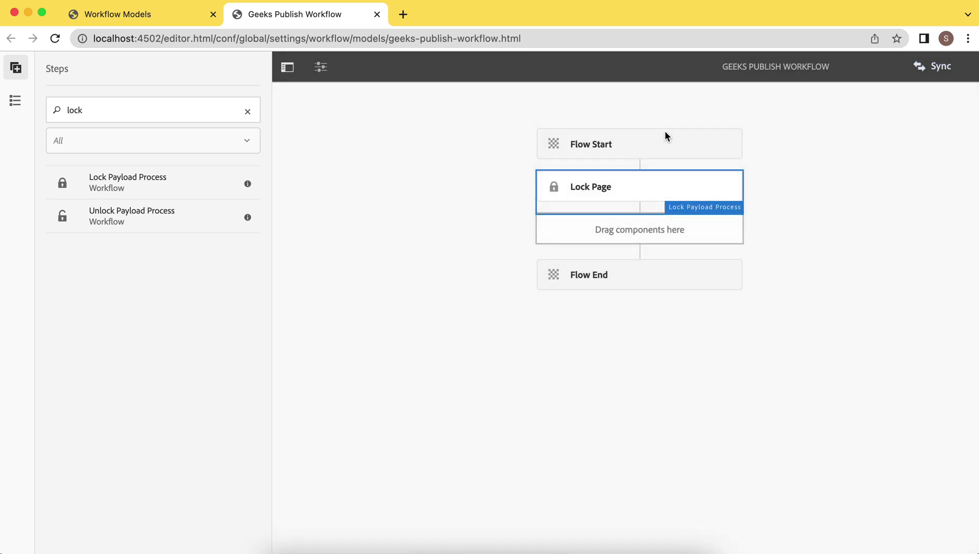
Step: Filter the steps for 'or' and drop an OR Split below Lock Page
click(652, 235)
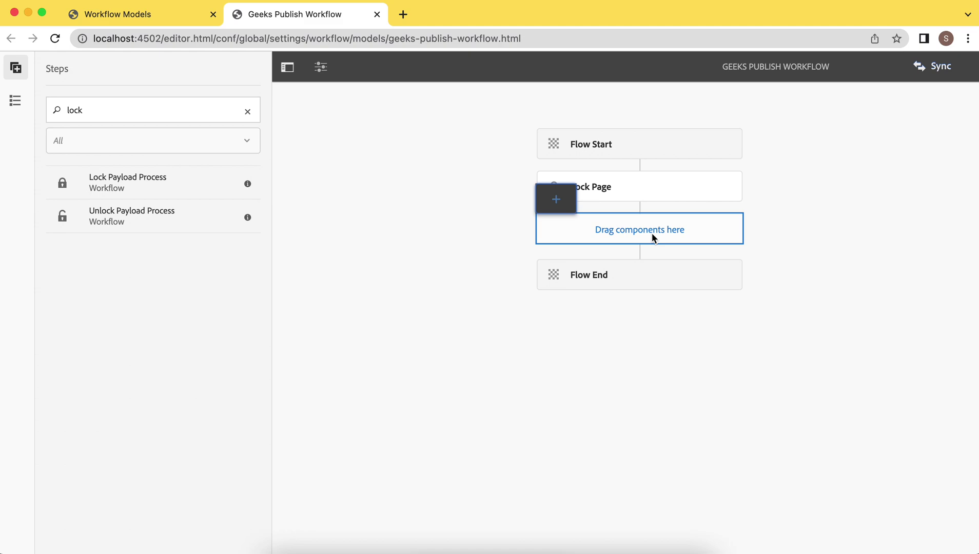
drag(652, 233, 651, 233)
key(super+a)
text(or)
drag(131, 417, 642, 229)
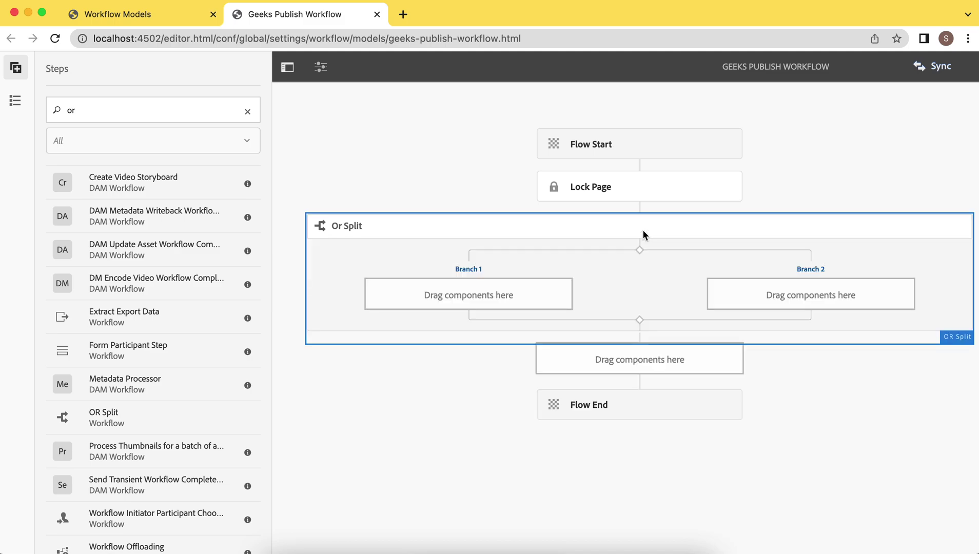
Step: Name the OR Split 'Publish Page' and add a third branch
click(617, 256)
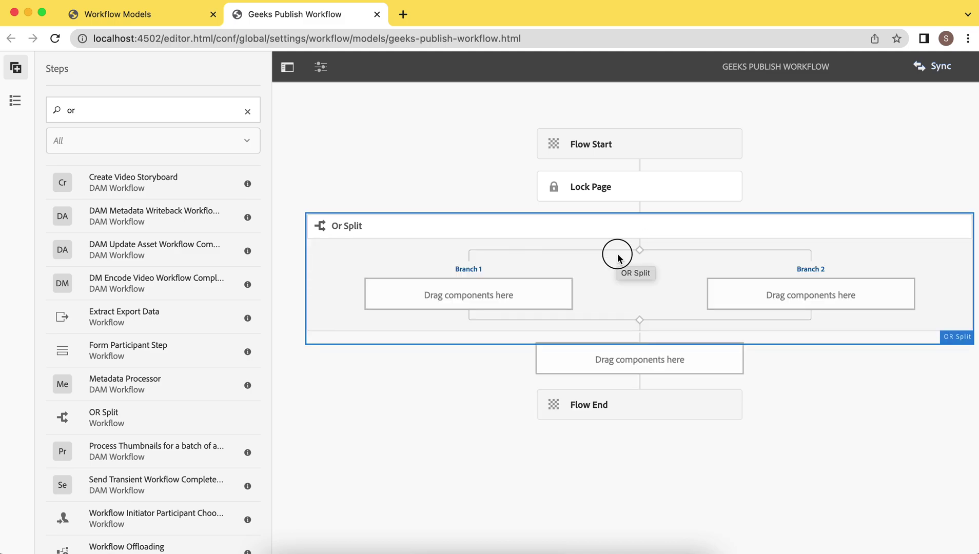
click(328, 198)
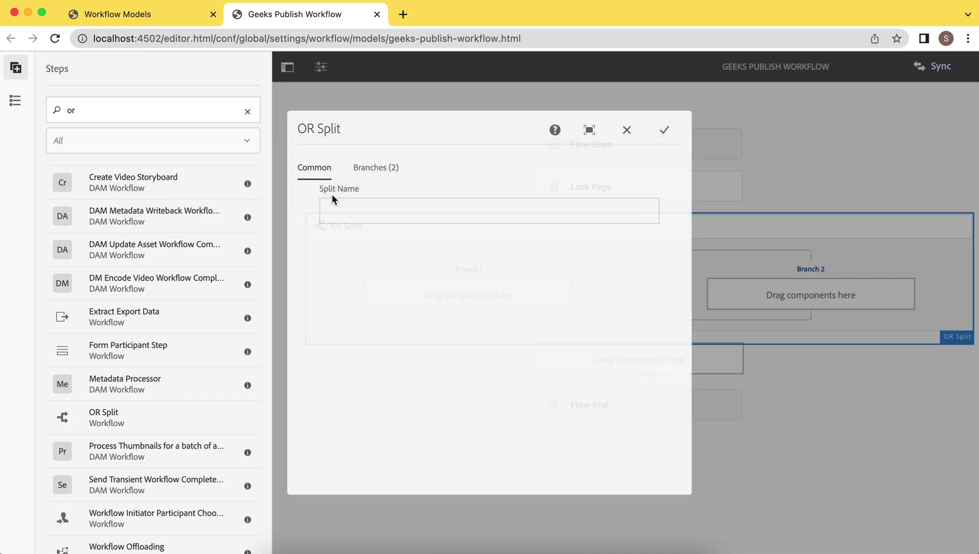
click(352, 214)
text(P)
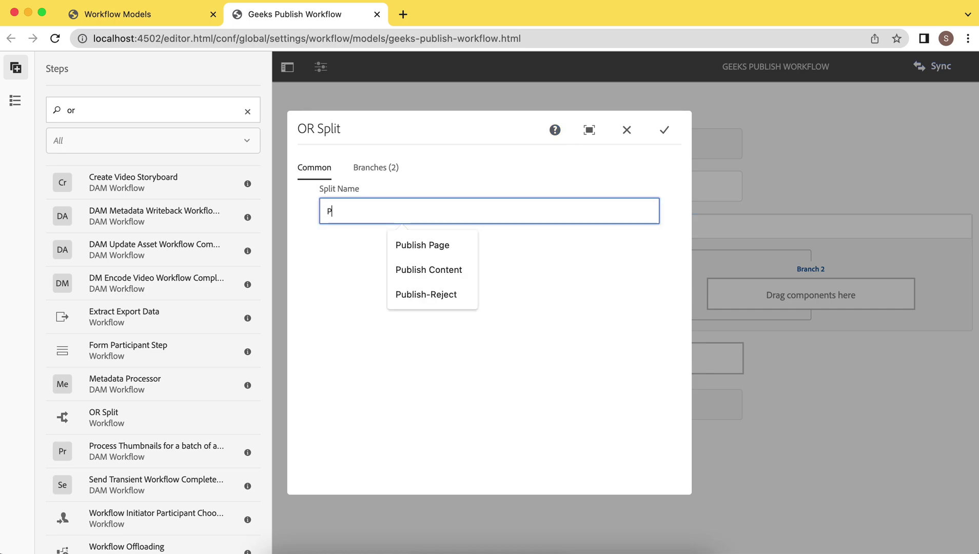
text(ublis)
click(416, 244)
click(377, 169)
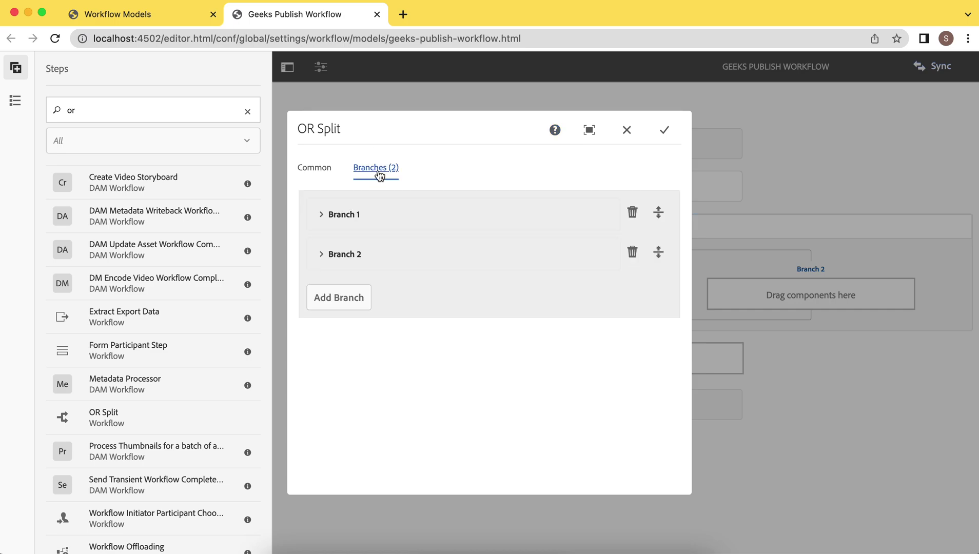
click(321, 216)
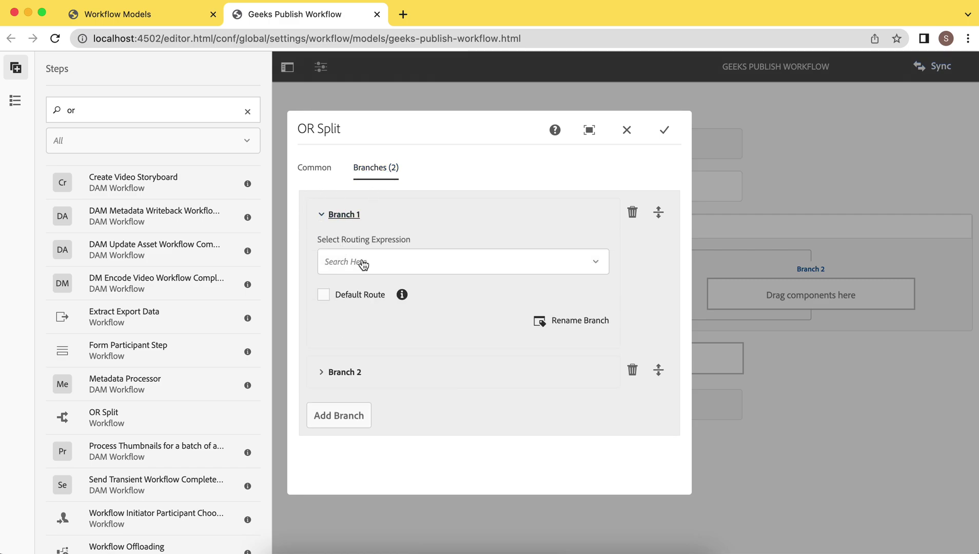
click(330, 424)
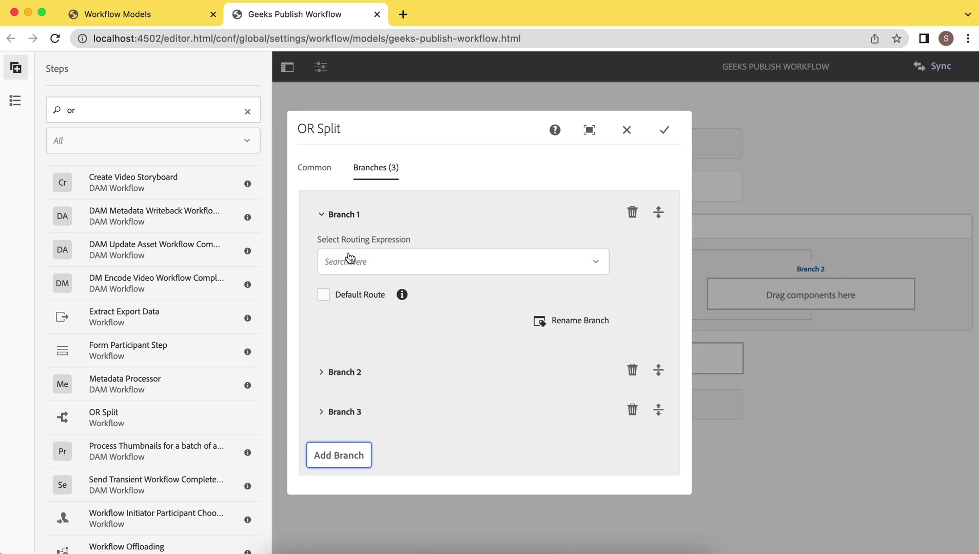
Step: Rename Branch 1 to 'IN' and clear Branch 2's default name
click(565, 325)
click(391, 327)
key(BackSpace)
key(BackSpace)
key(BackSpace)
key(BackSpace)
key(BackSpace)
key(BackSpace)
key(BackSpace)
key(BackSpace)
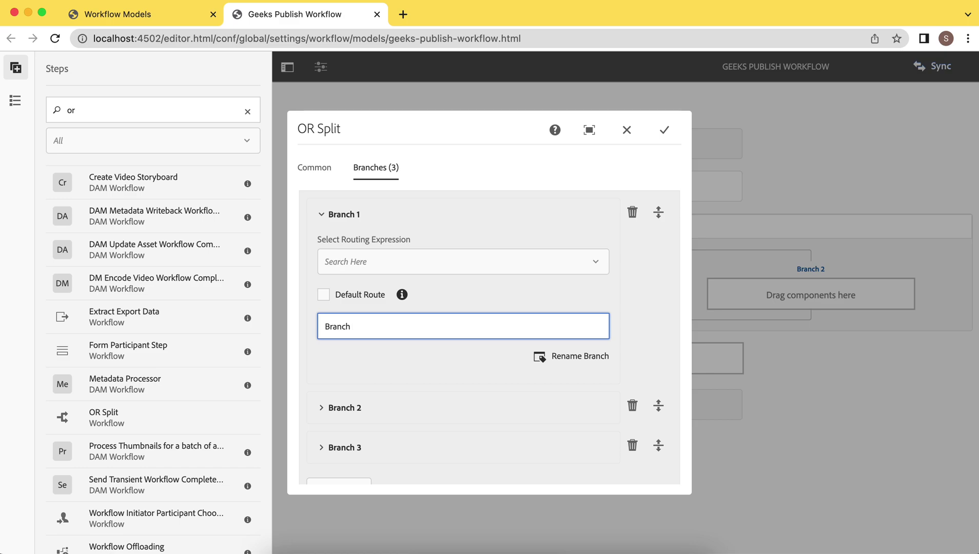
text(IN)
click(323, 408)
scroll(446, 431, down, 5)
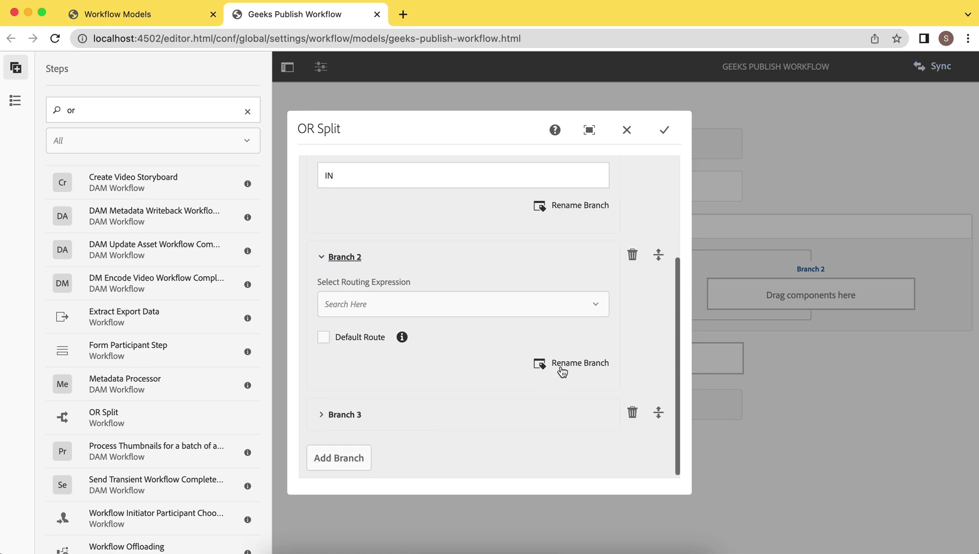
click(563, 365)
click(413, 362)
key(Left)
key(Left)
key(Left)
key(Left)
key(Left)
key(Left)
key(Left)
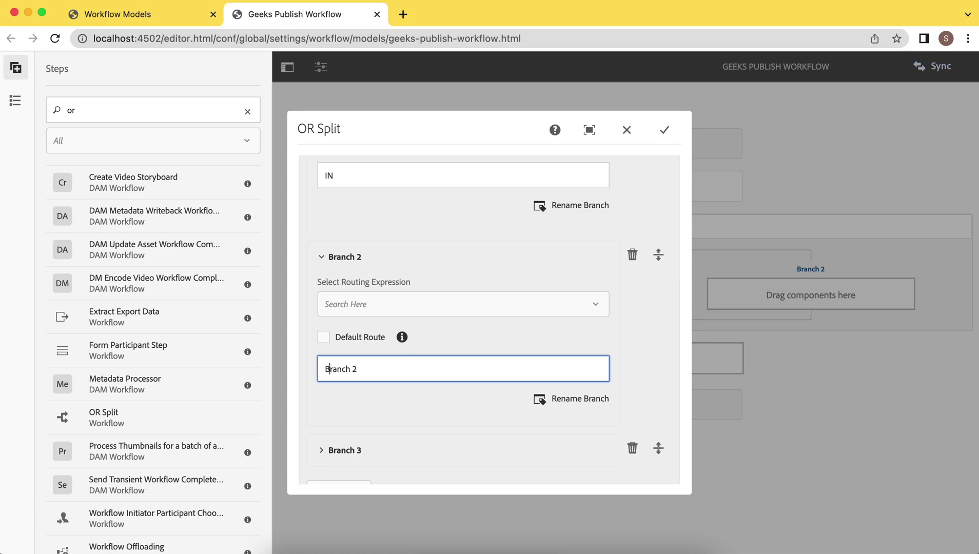
key(Right)
key(Right)
key(Right)
key(Right)
key(Right)
key(BackSpace)
key(BackSpace)
key(BackSpace)
key(BackSpace)
key(BackSpace)
key(BackSpace)
key(BackSpace)
key(BackSpace)
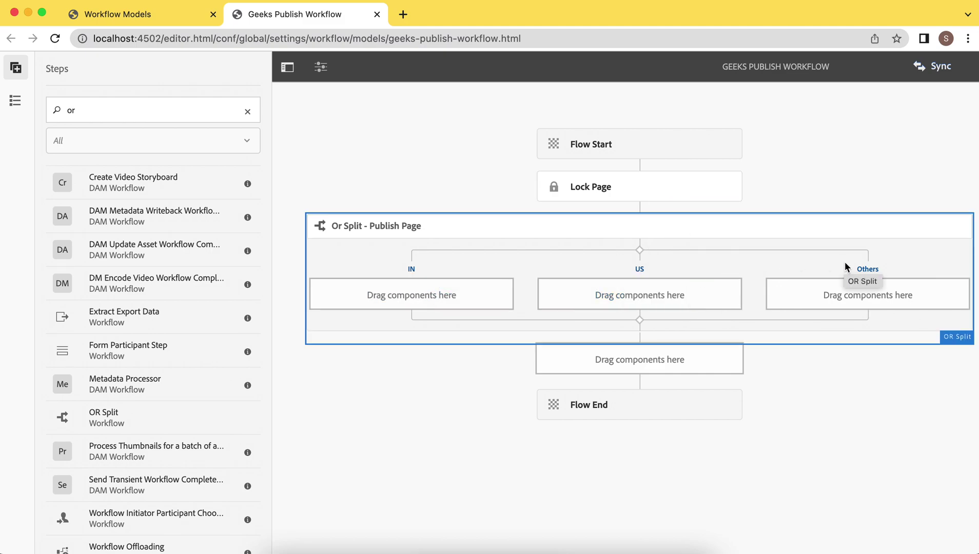
Step: In the Publish Page split settings, set the IN branch's routing expression to ECMA Script
click(648, 236)
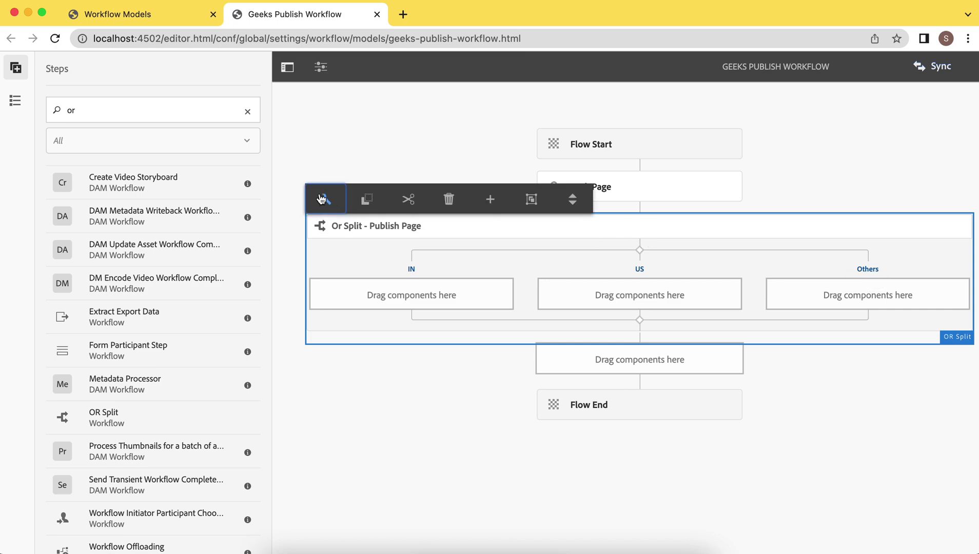
click(320, 193)
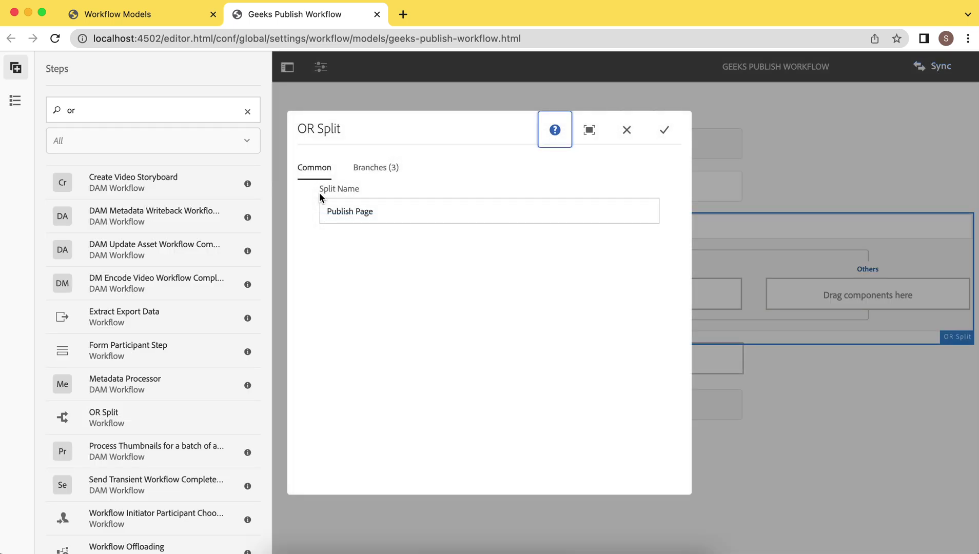
click(375, 169)
click(322, 214)
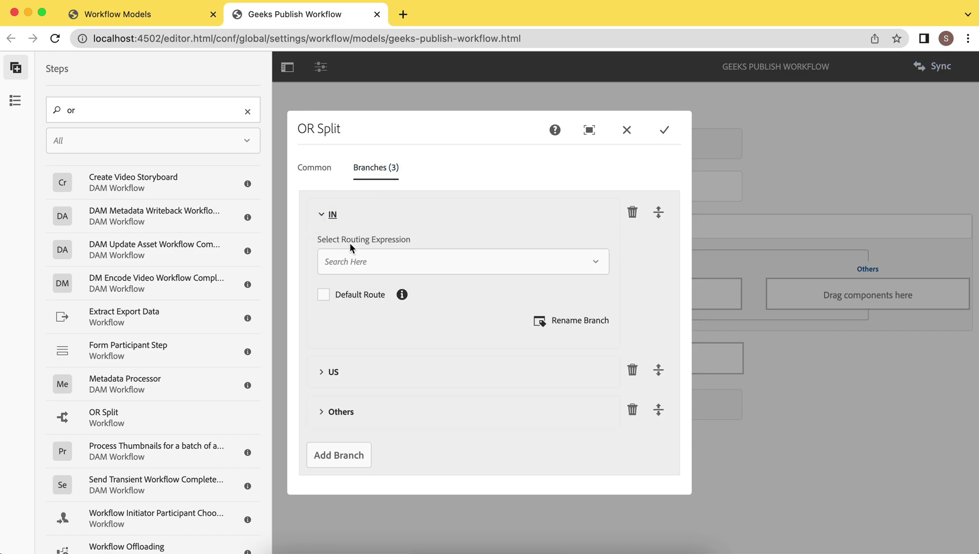
click(391, 266)
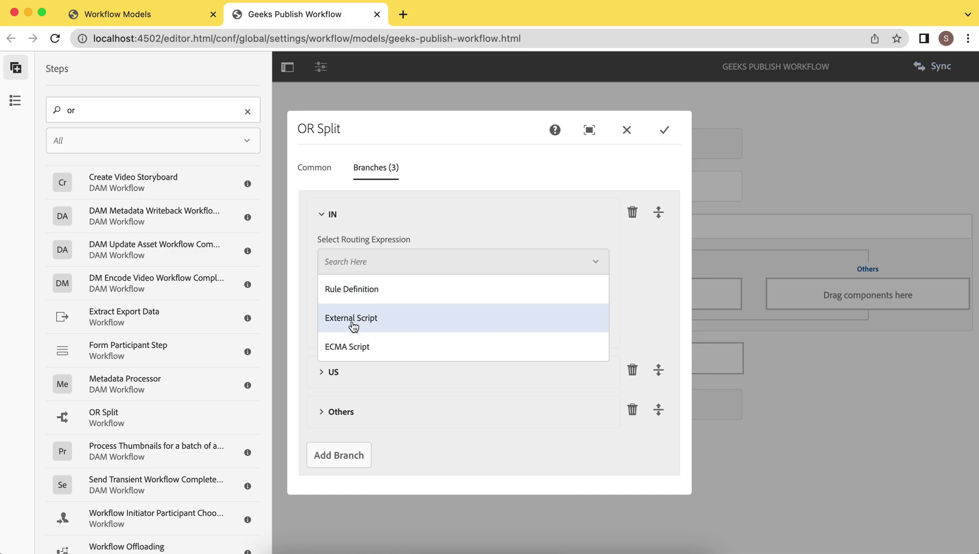
click(353, 349)
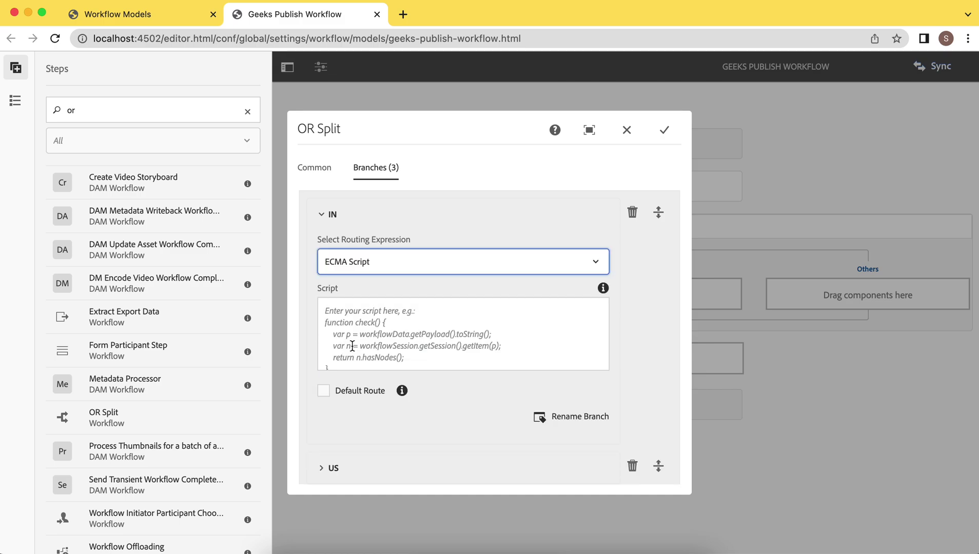
scroll(429, 317, down, 1)
click(337, 356)
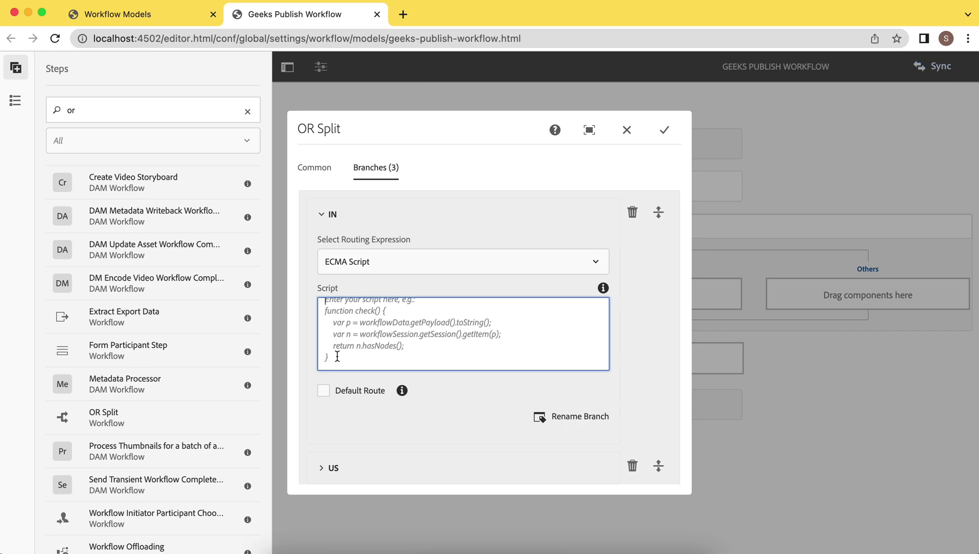
scroll(370, 336, up, 1)
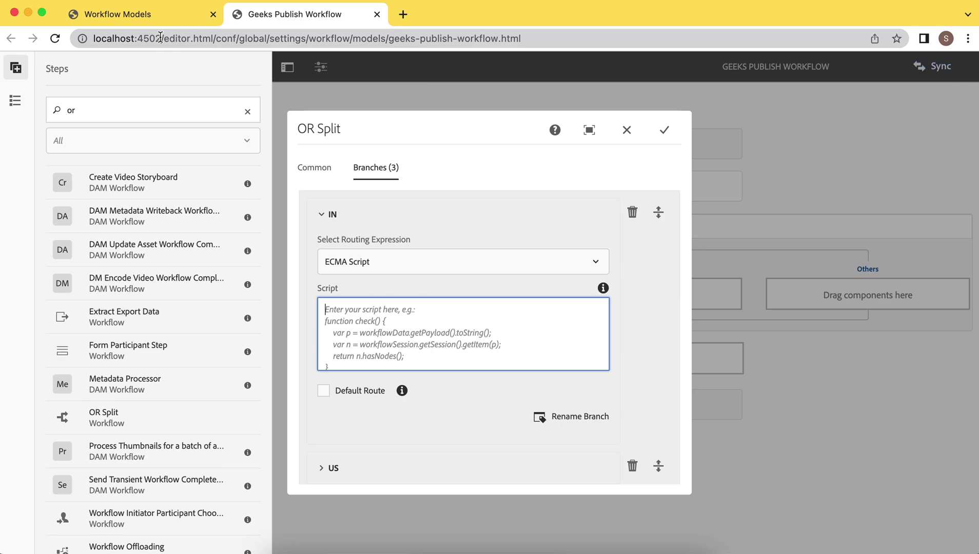
Step: Paste a check() script matching /content/aemgeeks/in payloads into the IN branch's Script box
drag(165, 38, 23, 40)
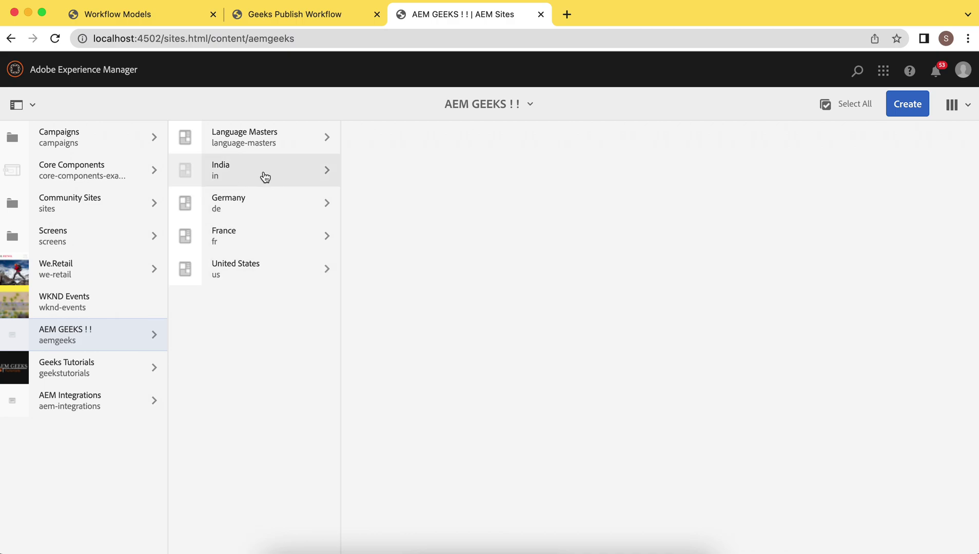
click(304, 14)
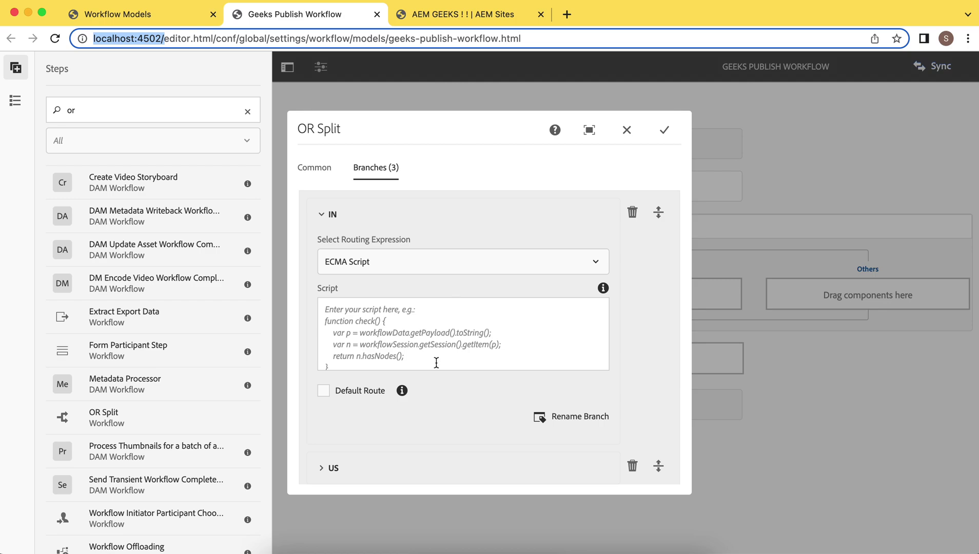
click(393, 341)
key(super+v)
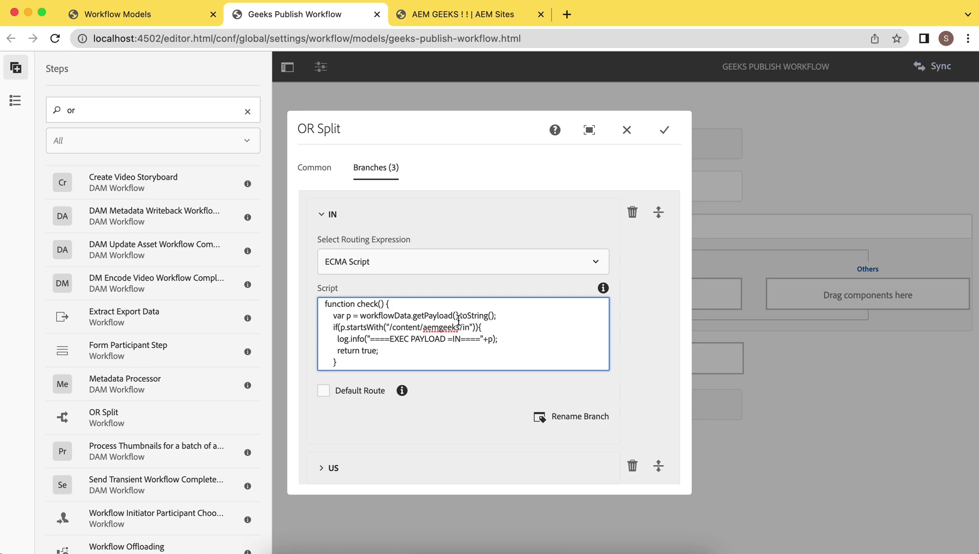
double_click(349, 316)
click(487, 315)
click(389, 326)
scroll(439, 339, down, 1)
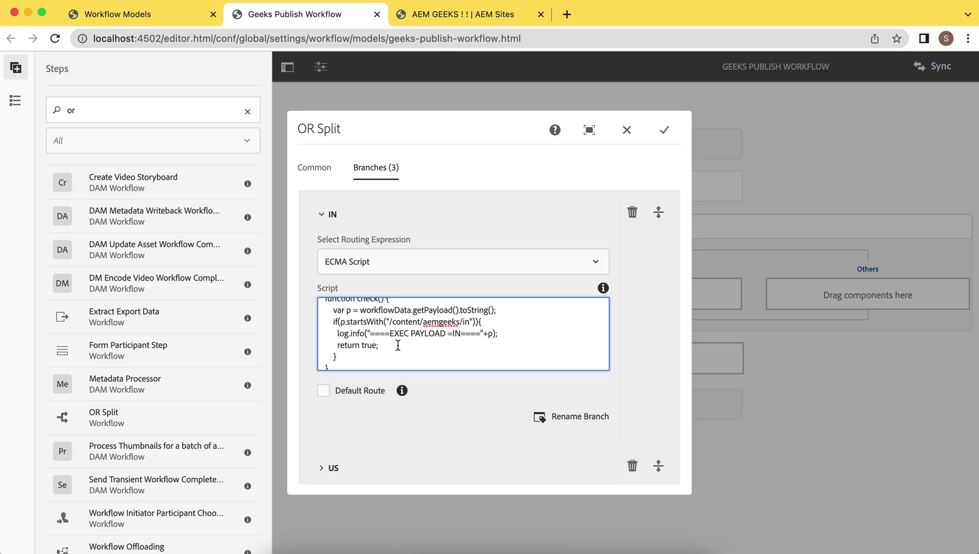
drag(336, 333, 349, 334)
click(372, 334)
scroll(372, 334, up, 1)
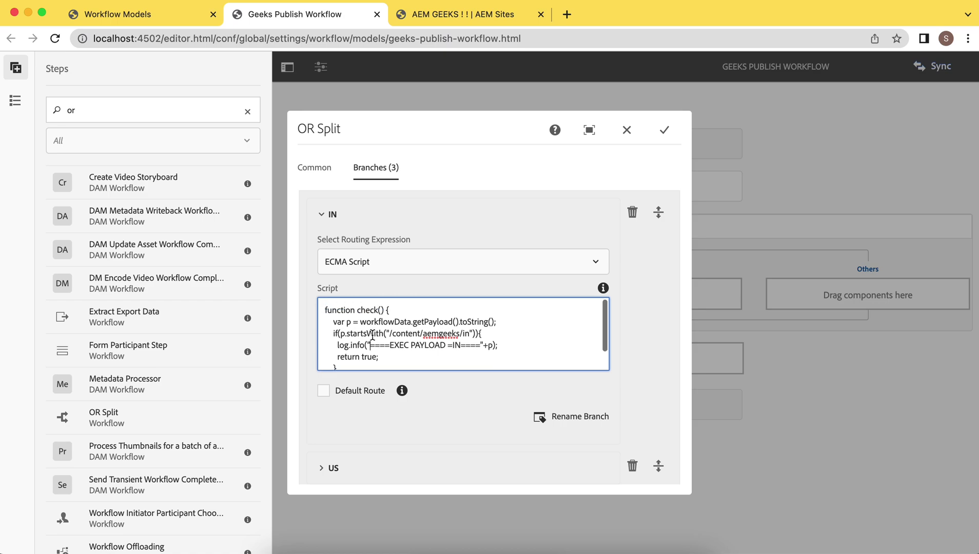
scroll(392, 312, down, 1)
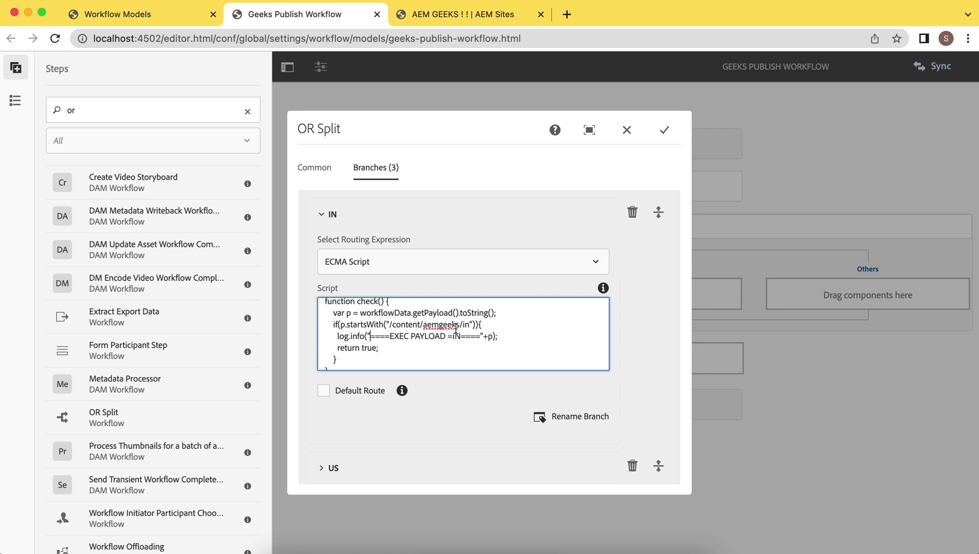
scroll(401, 321, down, 1)
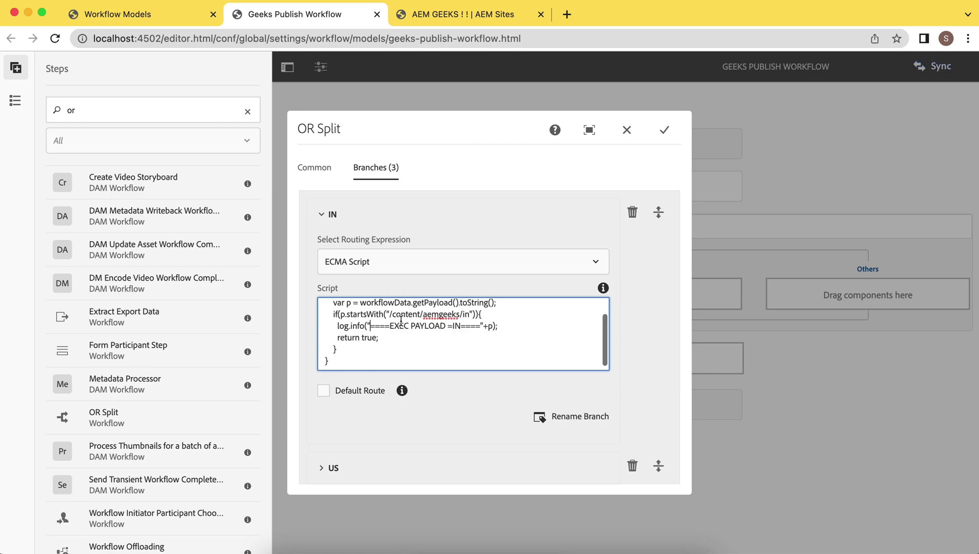
scroll(402, 390, down, 2)
scroll(402, 391, down, 3)
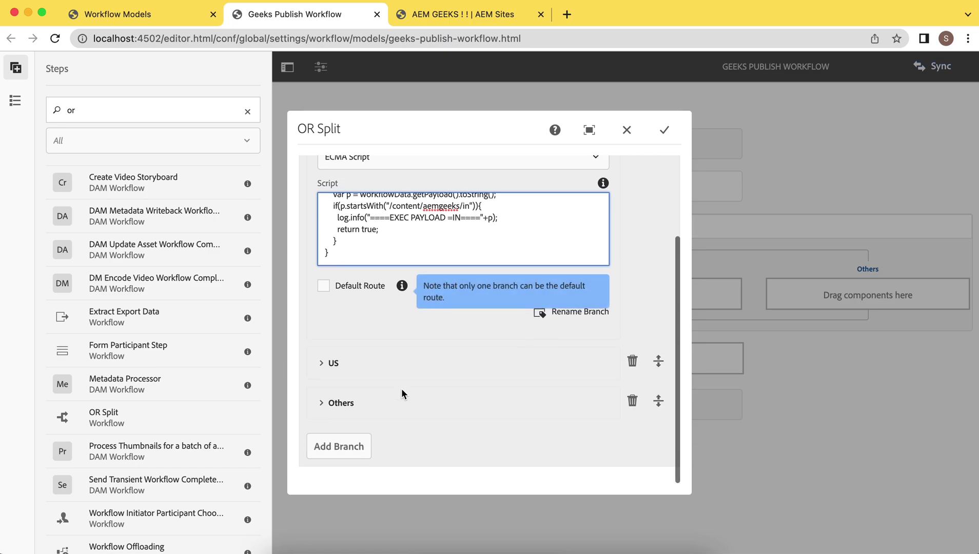
Step: Review the US and Others branch scripts, then save and close the Publish Page split settings
click(318, 364)
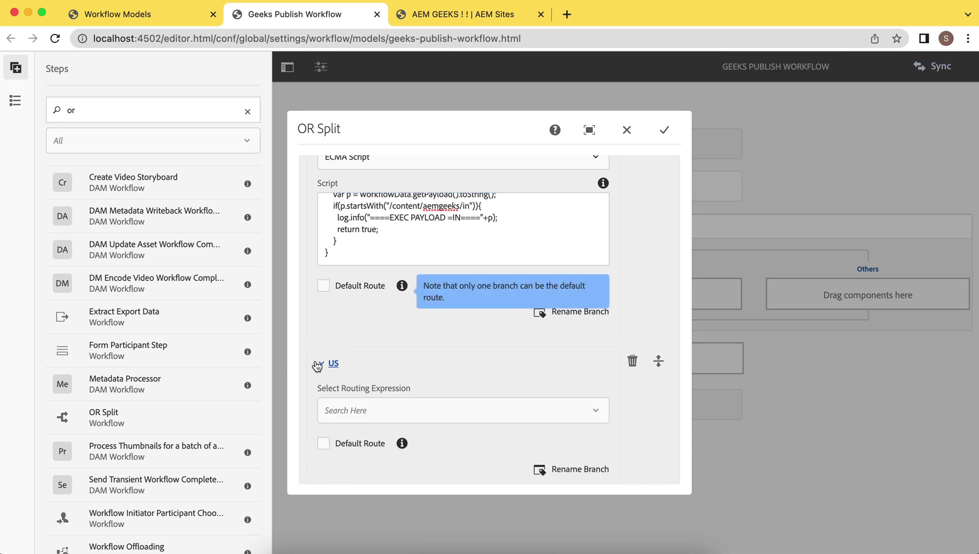
scroll(455, 320, down, 10)
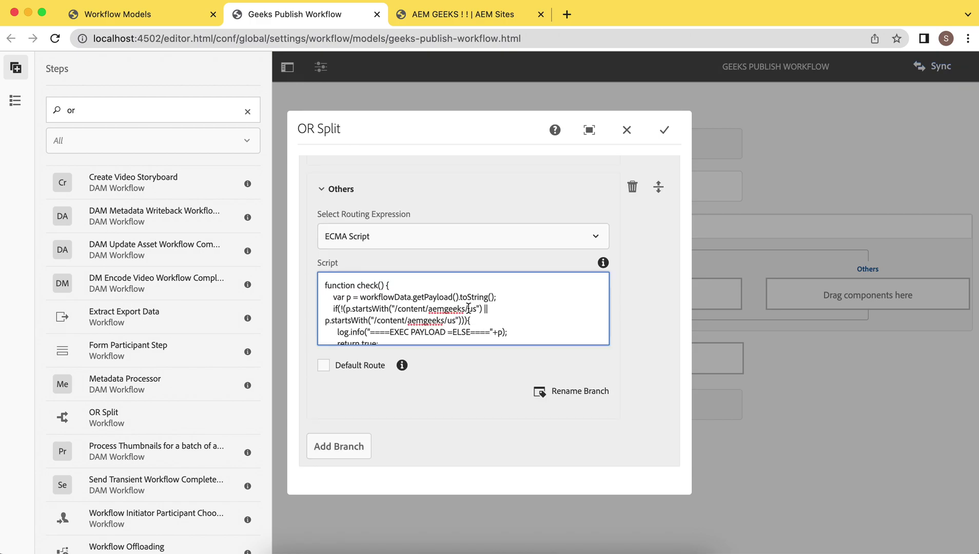
click(349, 299)
scroll(369, 316, down, 1)
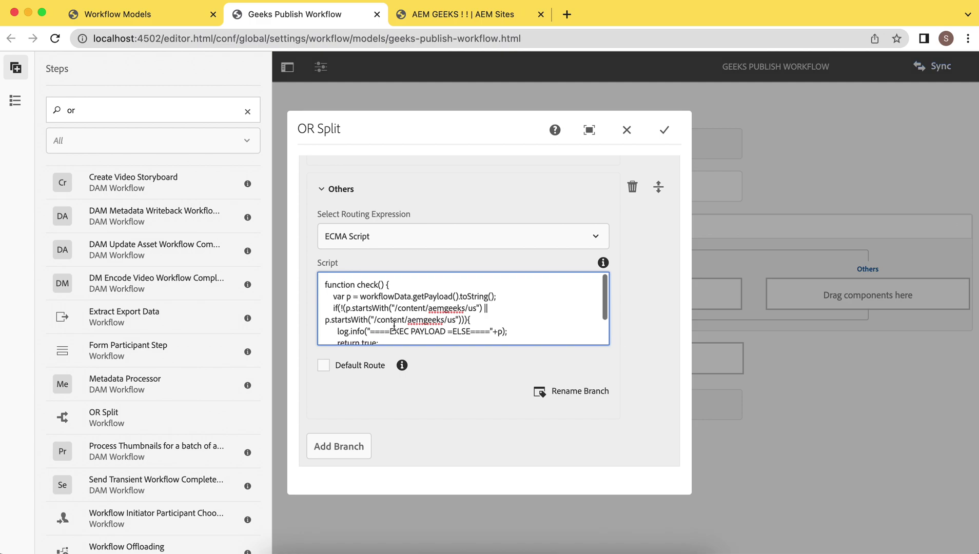
scroll(400, 324, down, 2)
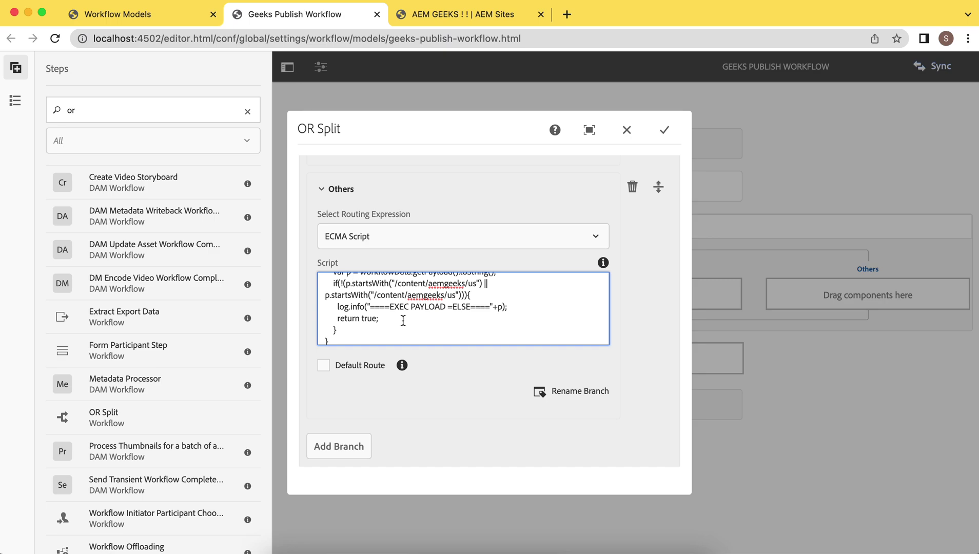
click(664, 129)
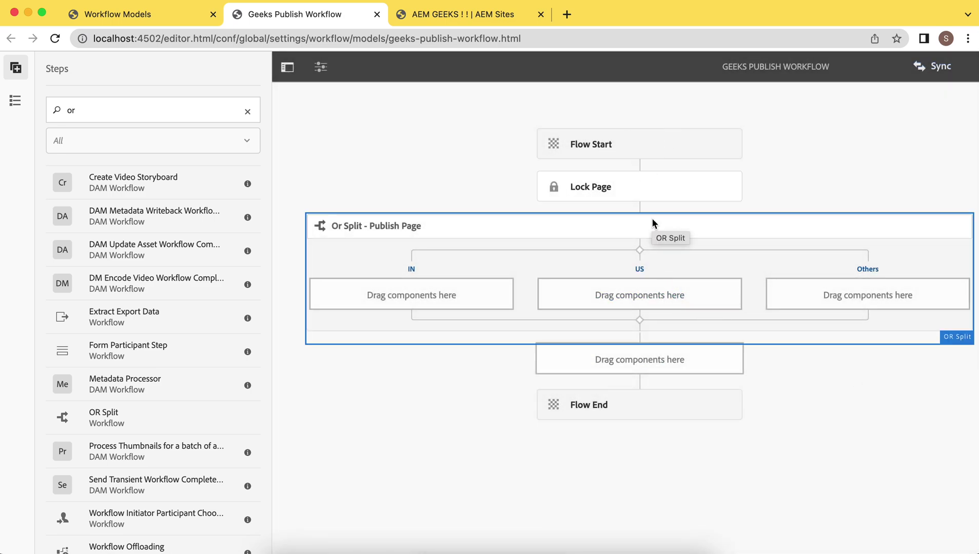
Step: Assign the Level 1 IN Approver step to the IN Approver user and confirm
click(619, 285)
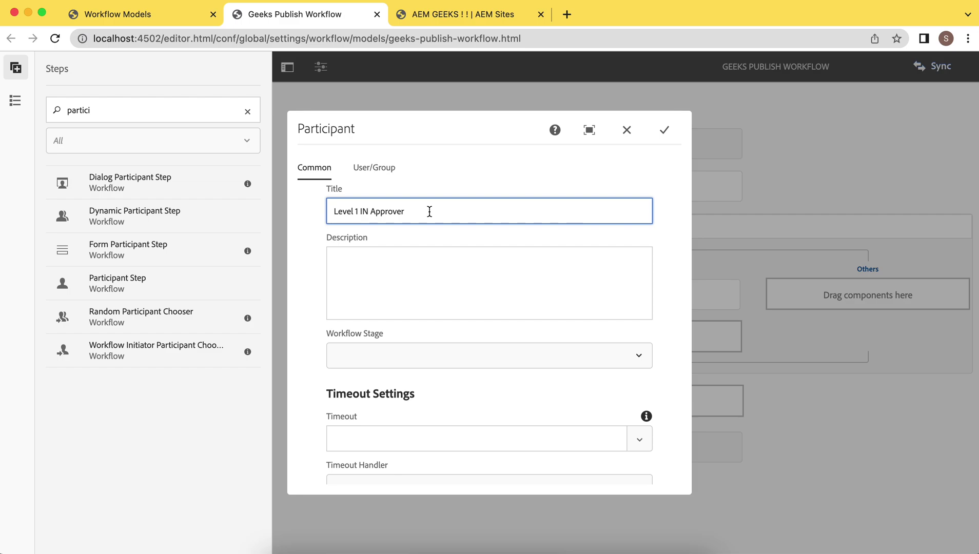
click(385, 172)
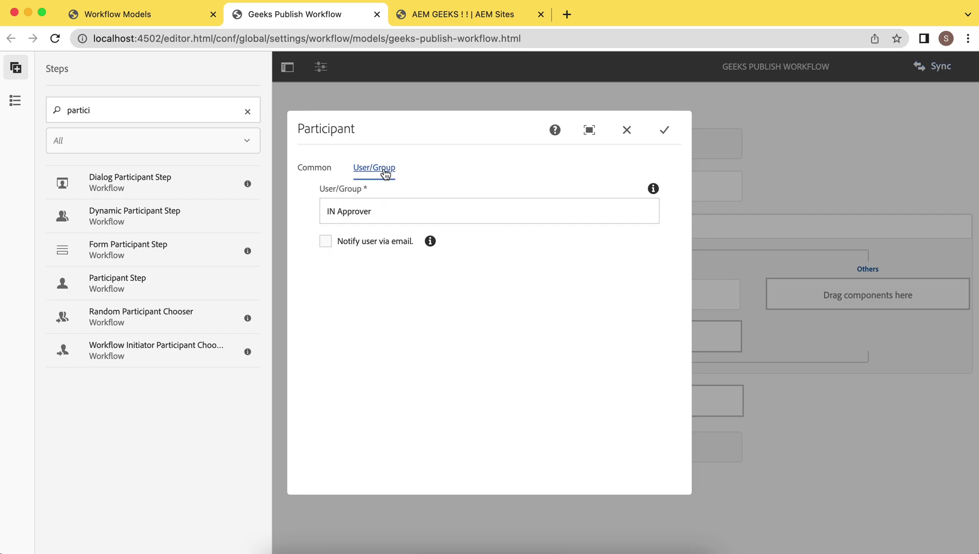
click(389, 209)
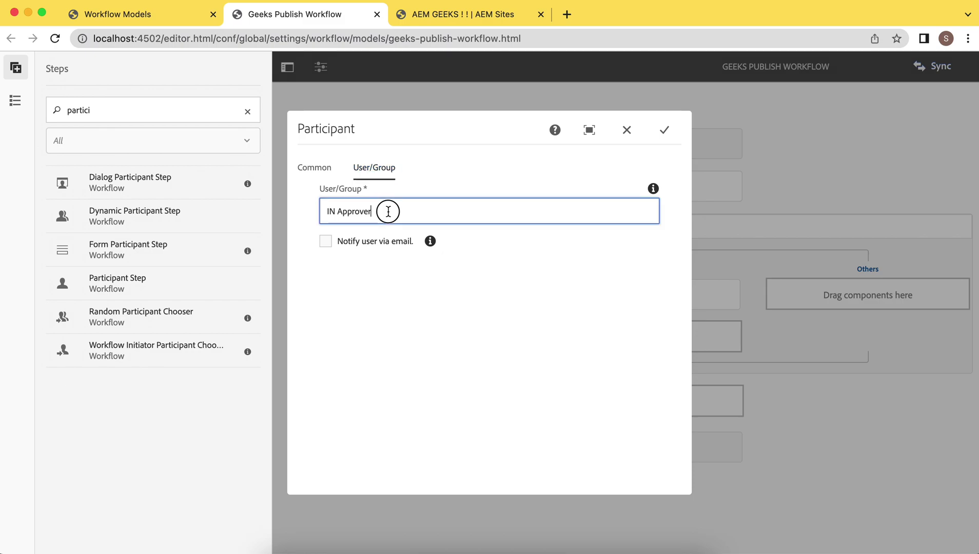
key(BackSpace)
key(BackSpace)
key(BackSpace)
key(BackSpace)
key(BackSpace)
key(BackSpace)
key(BackSpace)
key(BackSpace)
key(BackSpace)
key(BackSpace)
key(BackSpace)
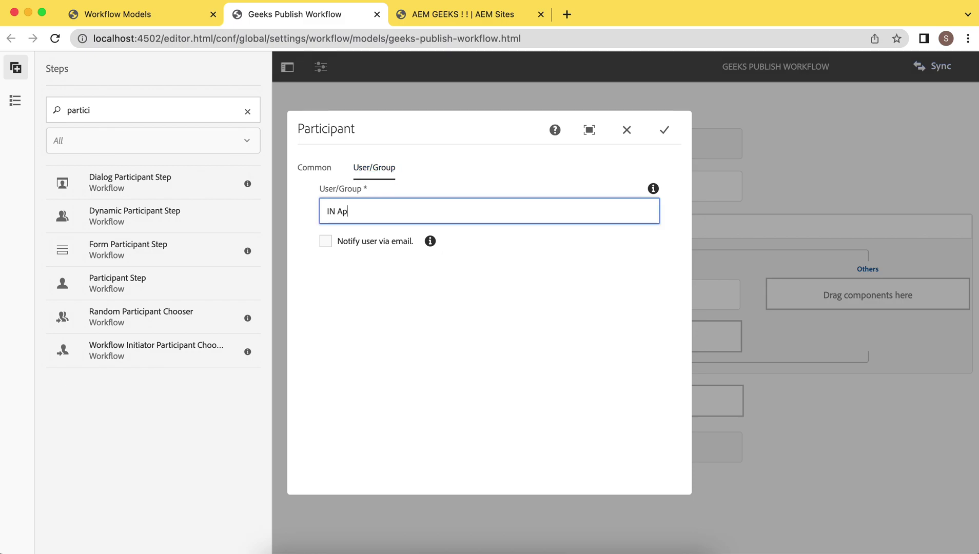
text(in)
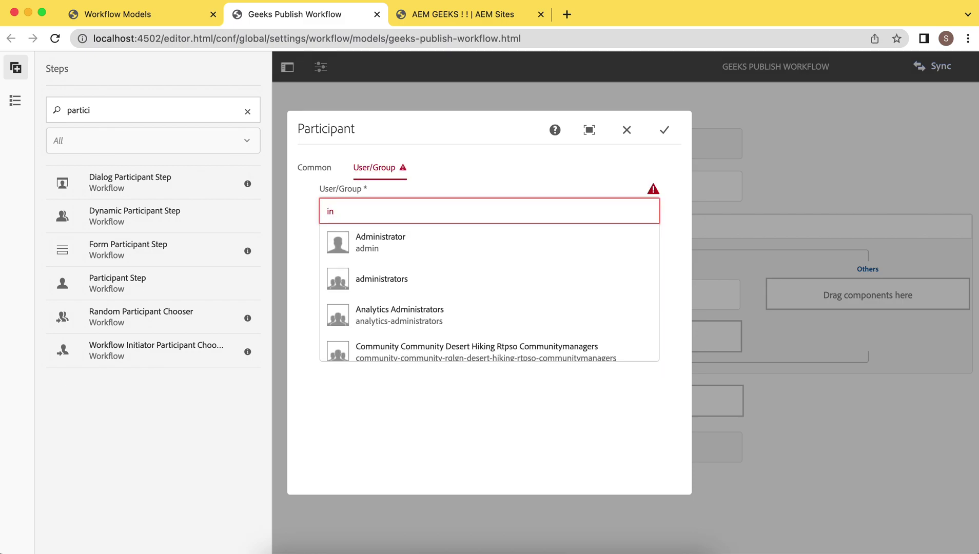
text(_user)
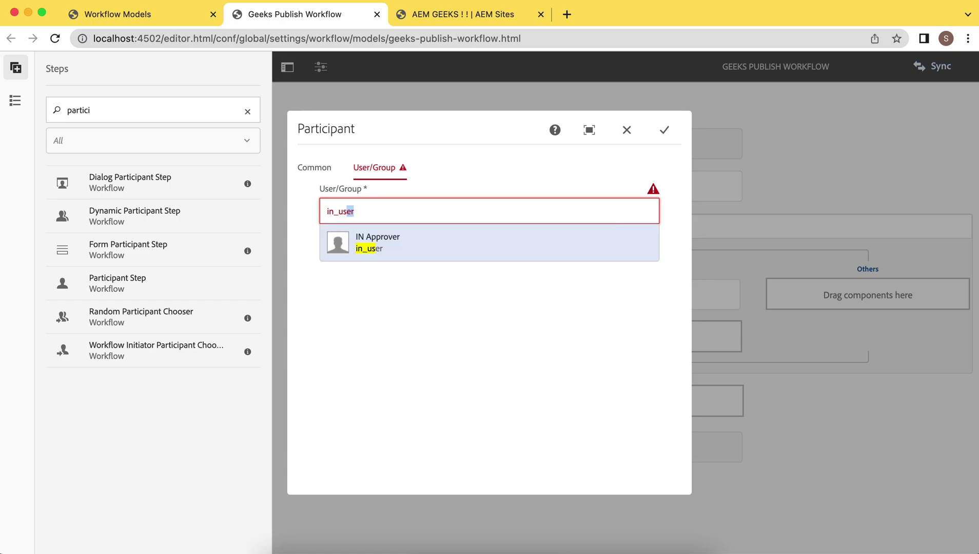
click(371, 248)
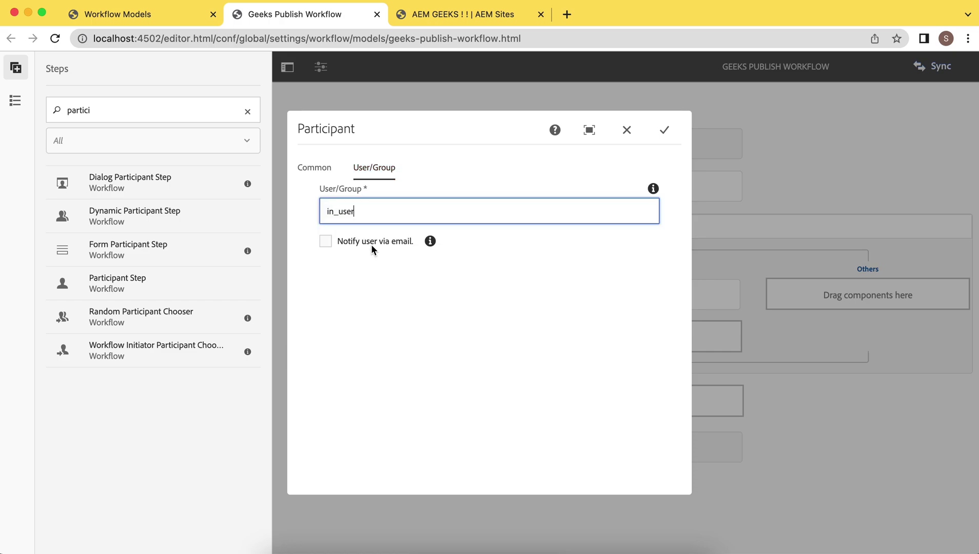
click(664, 131)
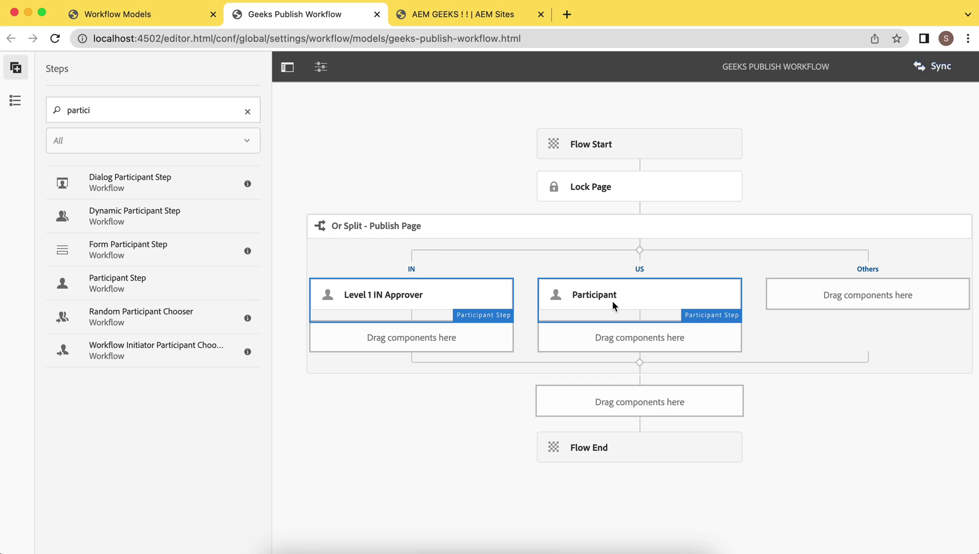
Step: Retitle the US branch's Participant step to 'US Approvers'
click(612, 301)
click(557, 264)
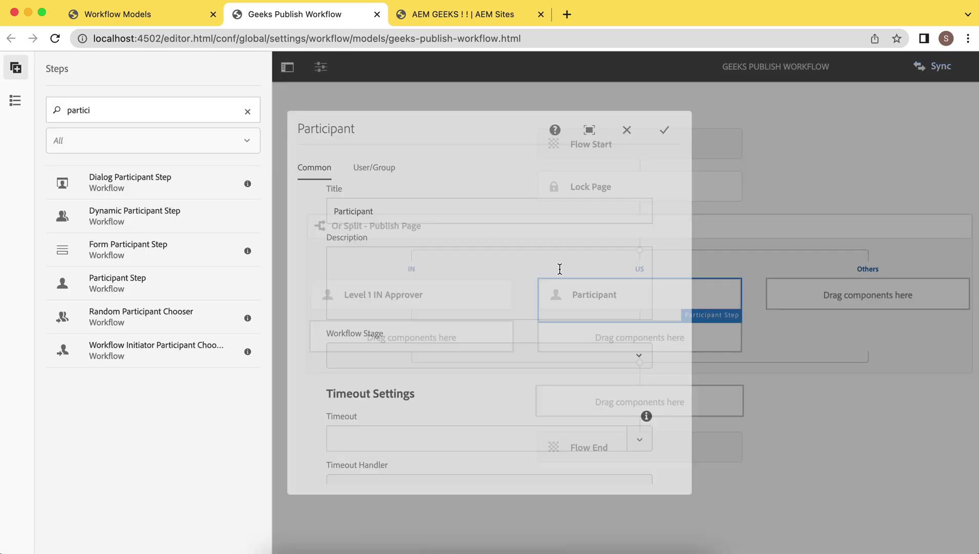
click(394, 211)
key(BackSpace)
key(BackSpace)
key(BackSpace)
key(BackSpace)
key(BackSpace)
key(BackSpace)
key(BackSpace)
key(BackSpace)
key(BackSpace)
key(BackSpace)
key(BackSpace)
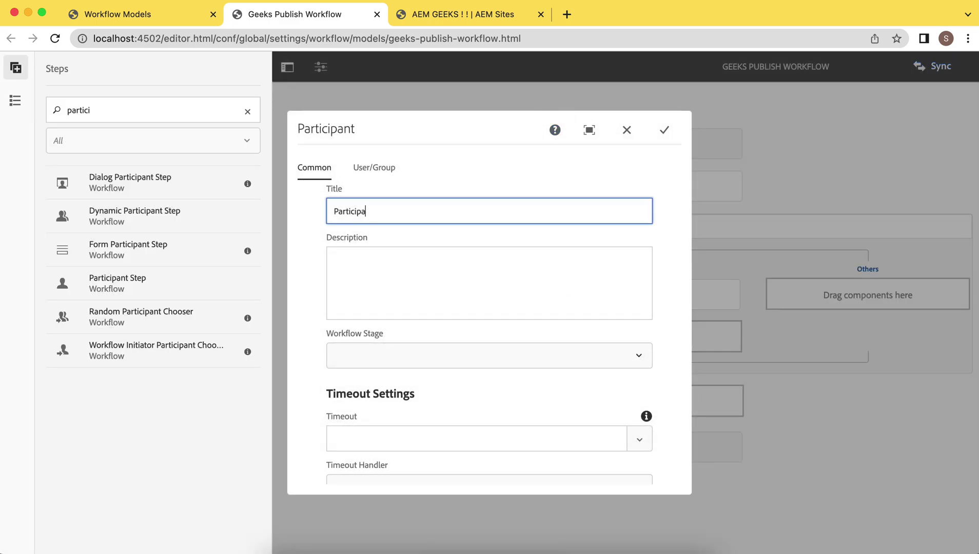
text(US Approvers)
click(433, 244)
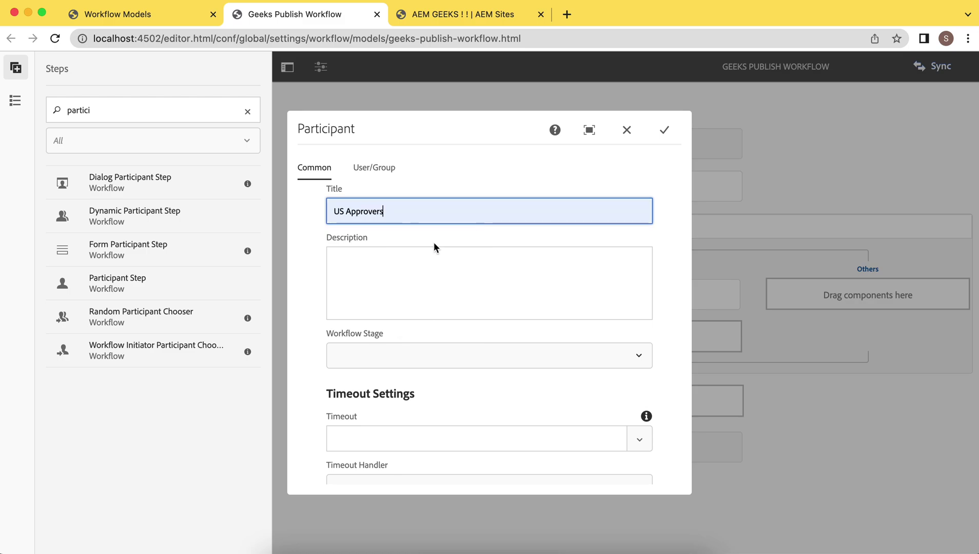
Step: Assign the US Approvers step to the US Approver user and confirm
click(381, 170)
click(375, 210)
text(user-aem)
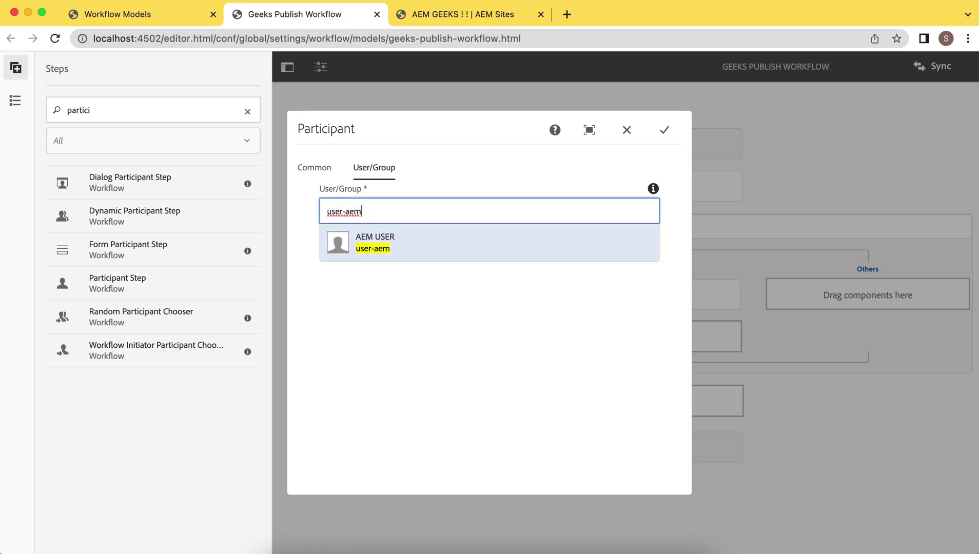
key(BackSpace)
key(BackSpace)
key(BackSpace)
key(BackSpace)
key(BackSpace)
key(BackSpace)
text(_us)
click(377, 249)
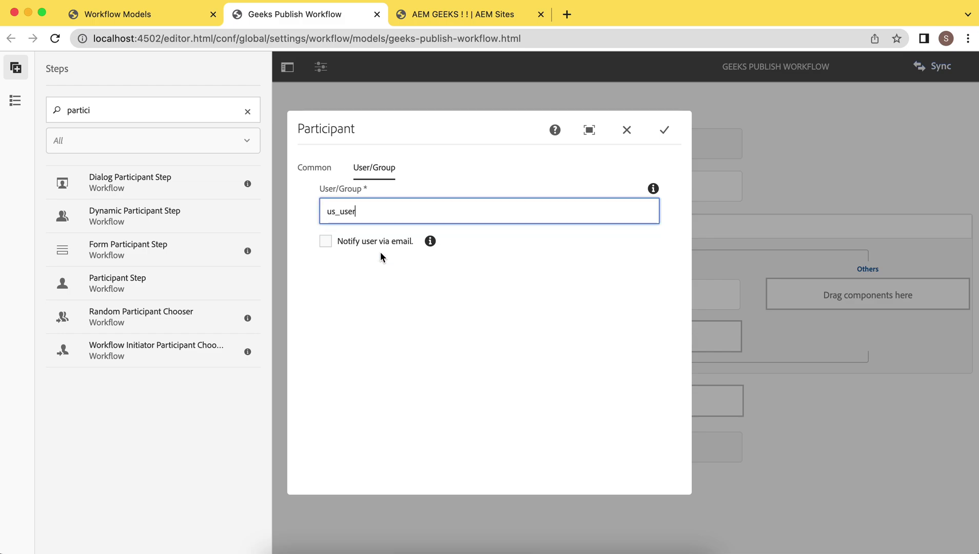
click(665, 130)
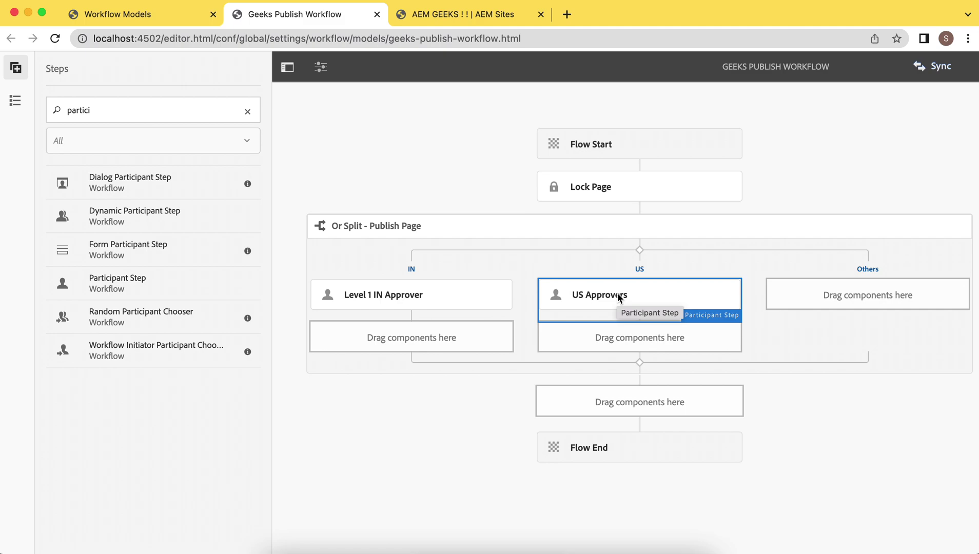
Step: Inspect the nested Approve Reject split's Reject and Approve branches, then close its settings
click(614, 336)
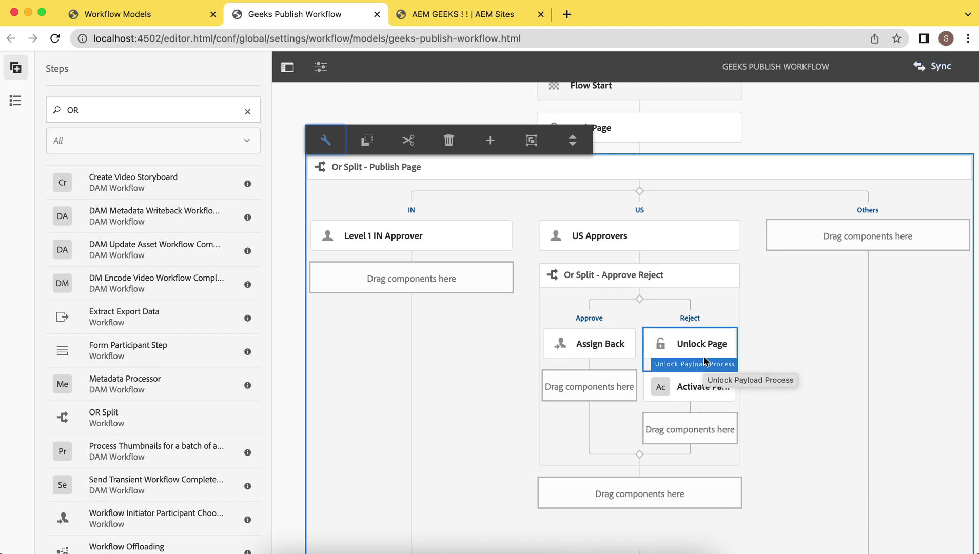
click(684, 321)
click(559, 250)
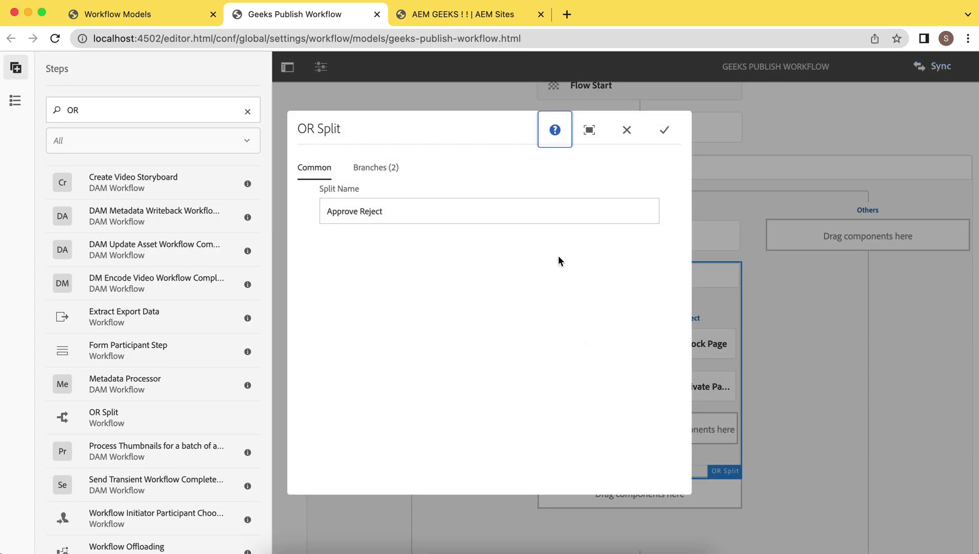
click(373, 169)
click(327, 257)
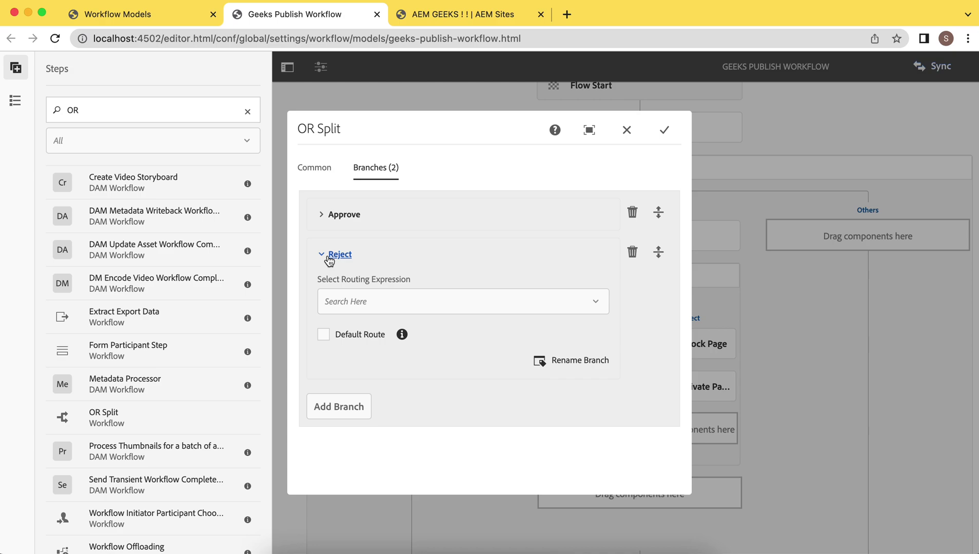
click(326, 256)
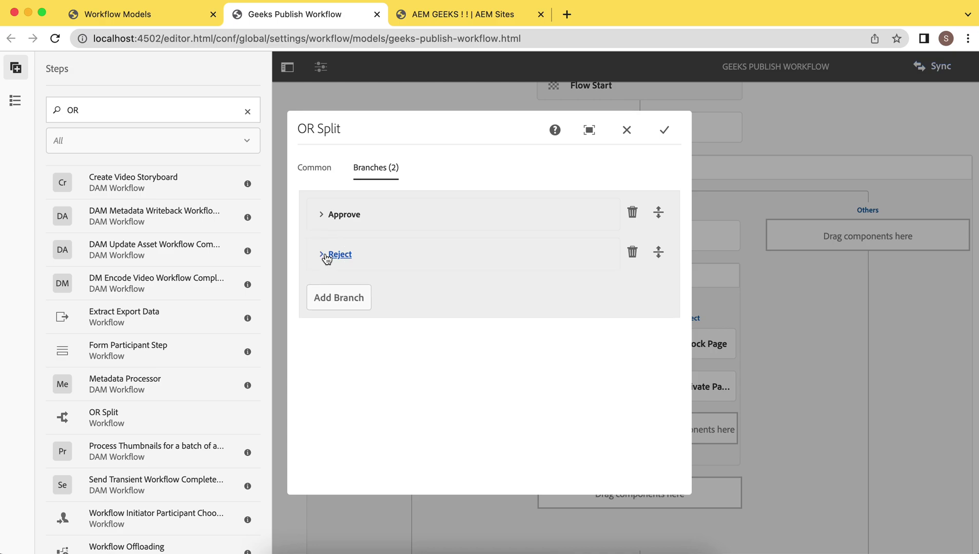
click(821, 371)
click(820, 366)
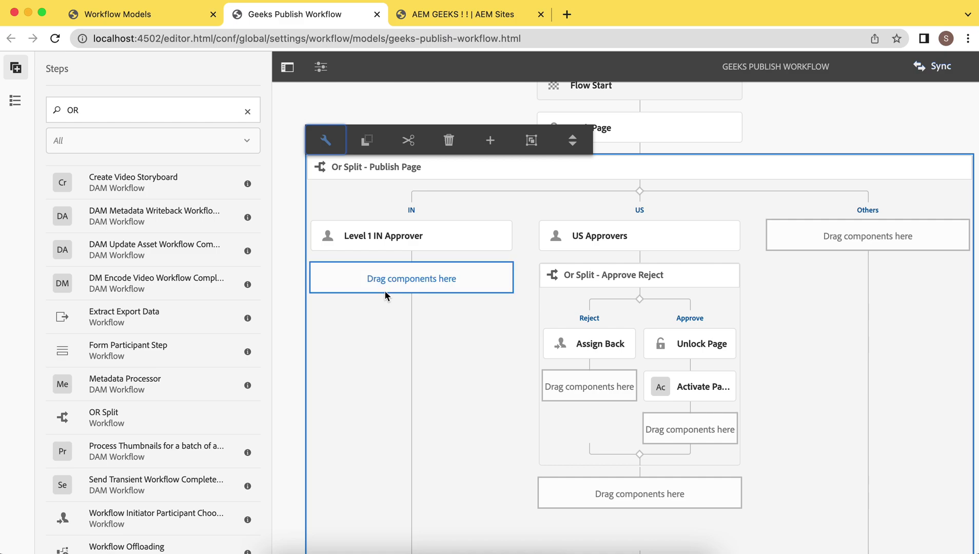
Step: Copy the US branch's Approve Reject split and paste it below Level 1 IN Approver
click(381, 275)
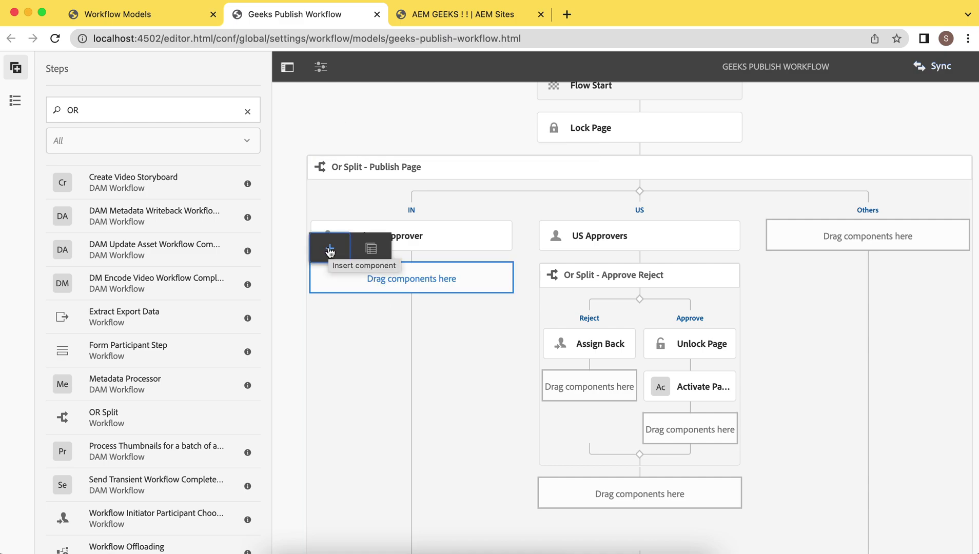
click(606, 288)
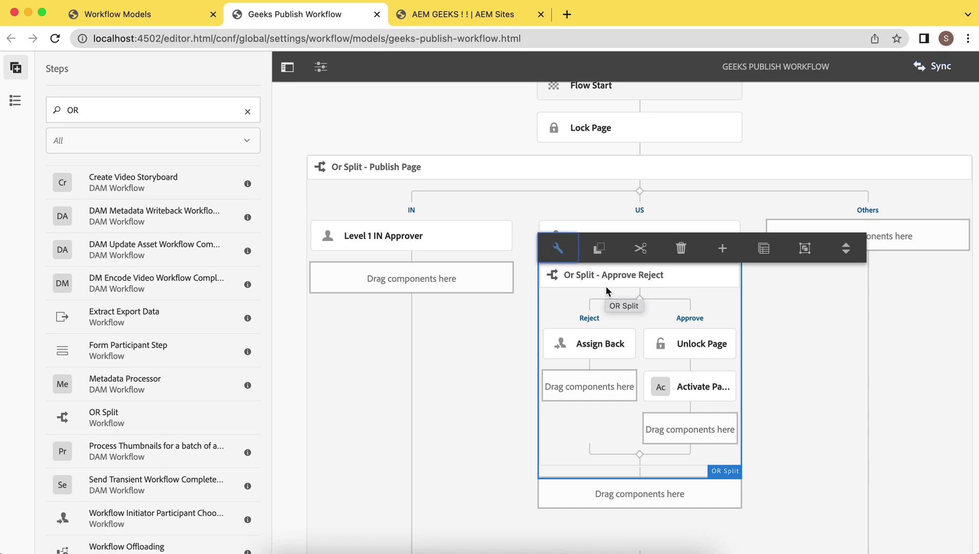
click(598, 247)
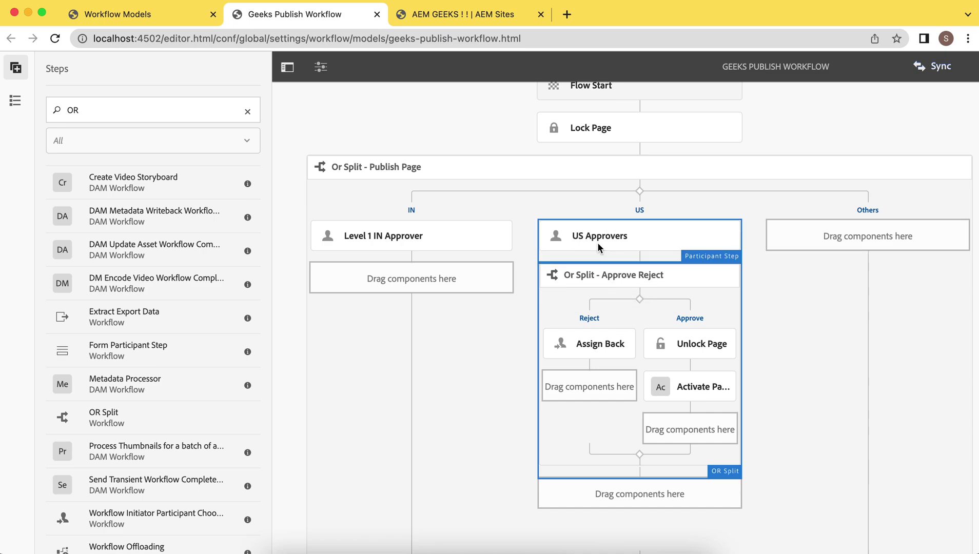
click(386, 274)
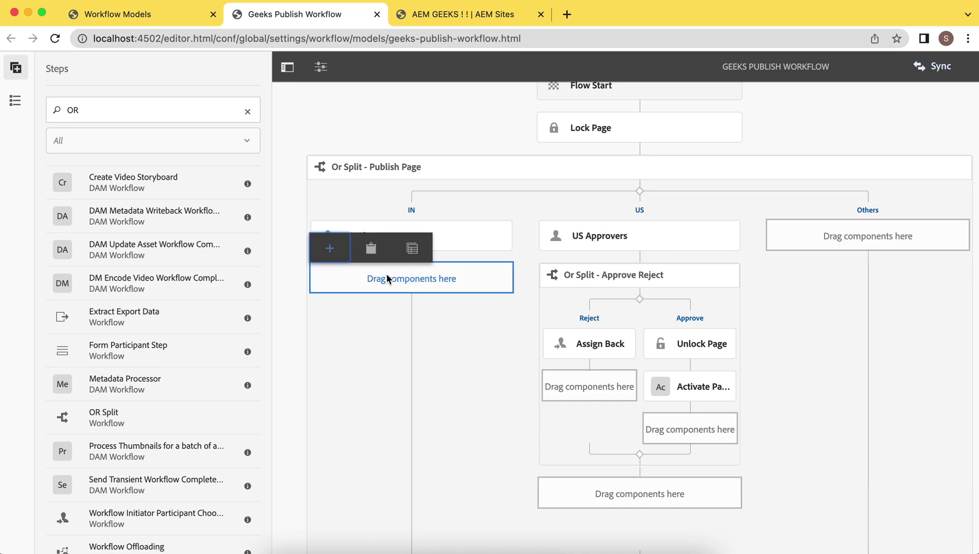
click(376, 247)
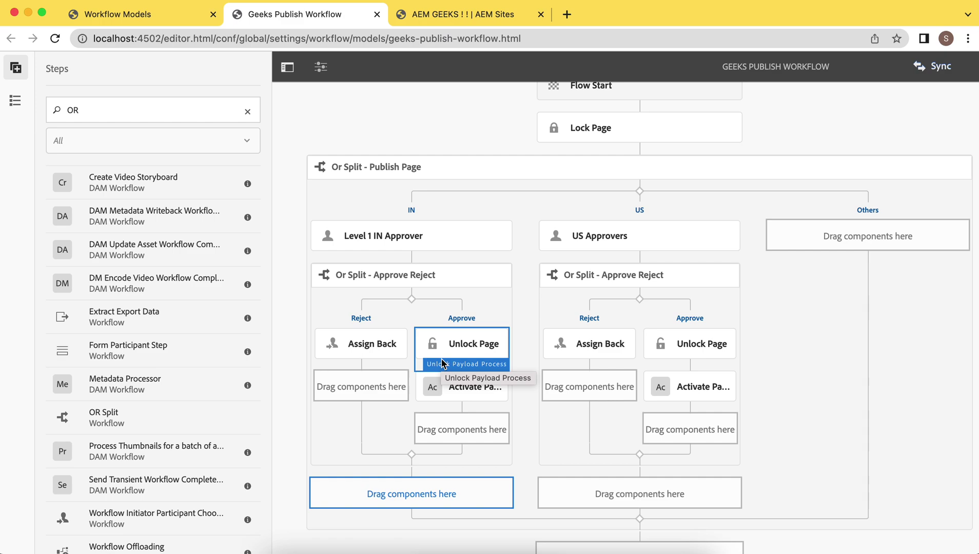
Step: Add a Level 2 IN participant step to the IN Approve path, assigned to the IN approver
click(423, 500)
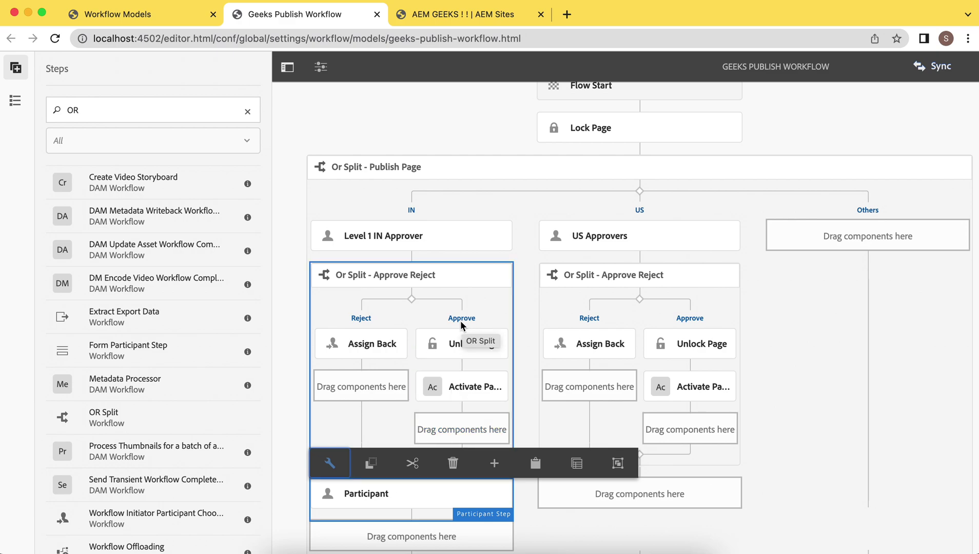
drag(387, 494, 457, 344)
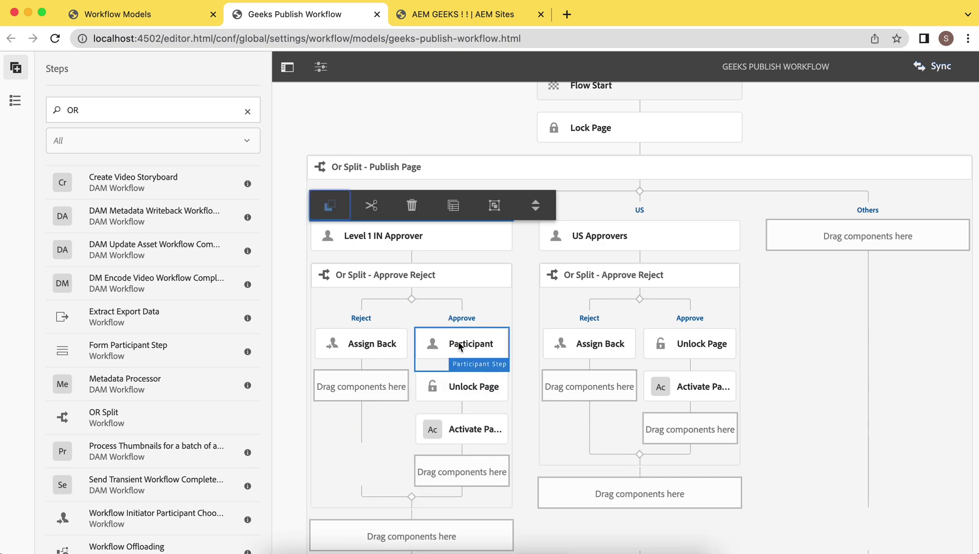
click(433, 317)
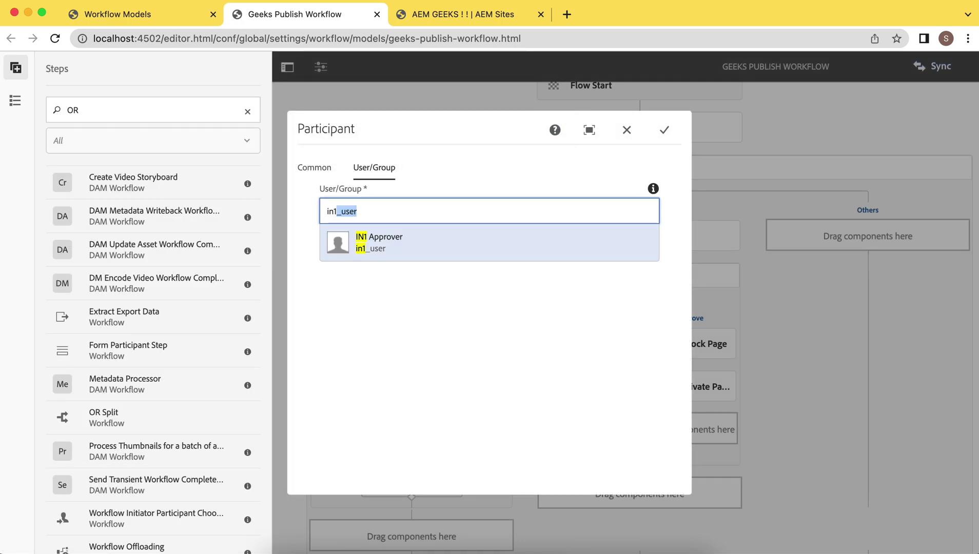
click(378, 251)
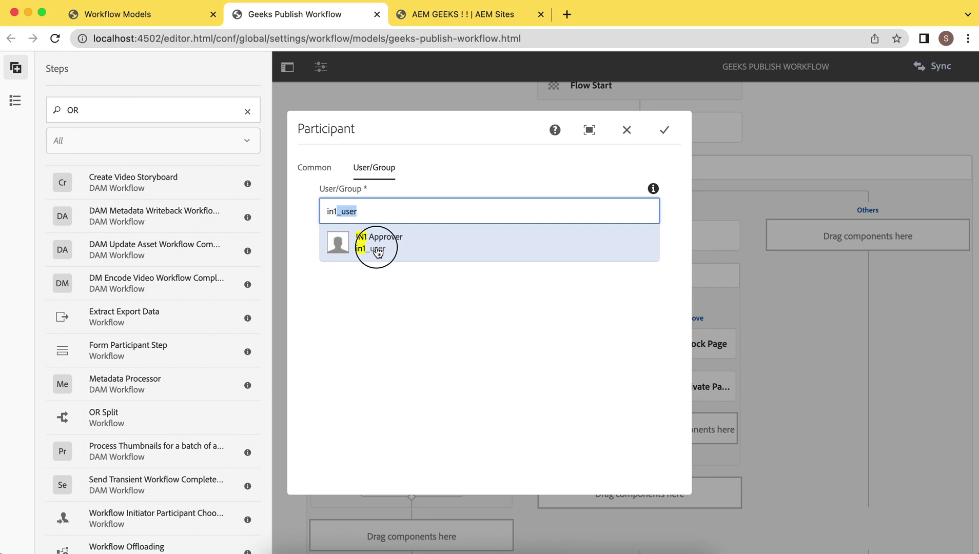
click(315, 168)
click(663, 129)
Step: Delete the Unlock Page and Activate Page steps from the IN Approve path
scroll(485, 390, down, 2)
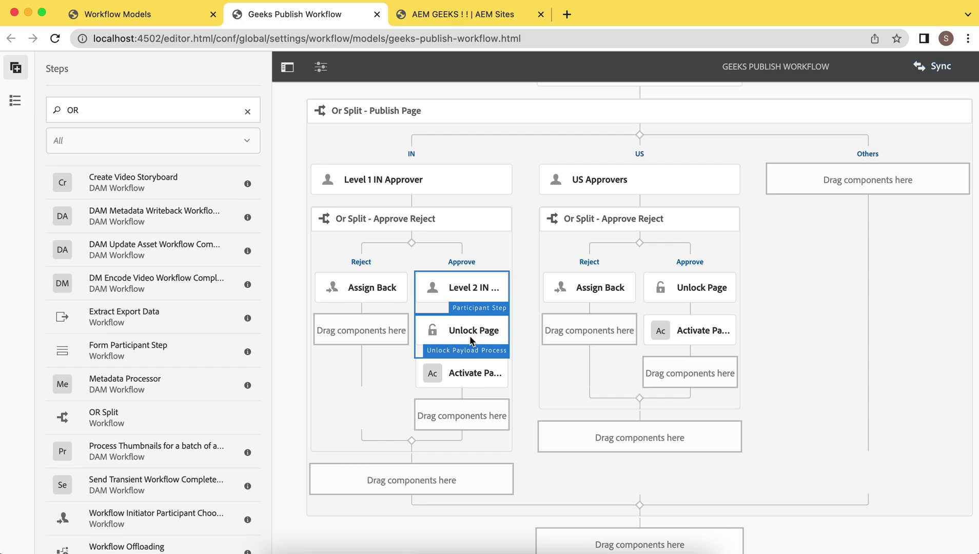
click(470, 334)
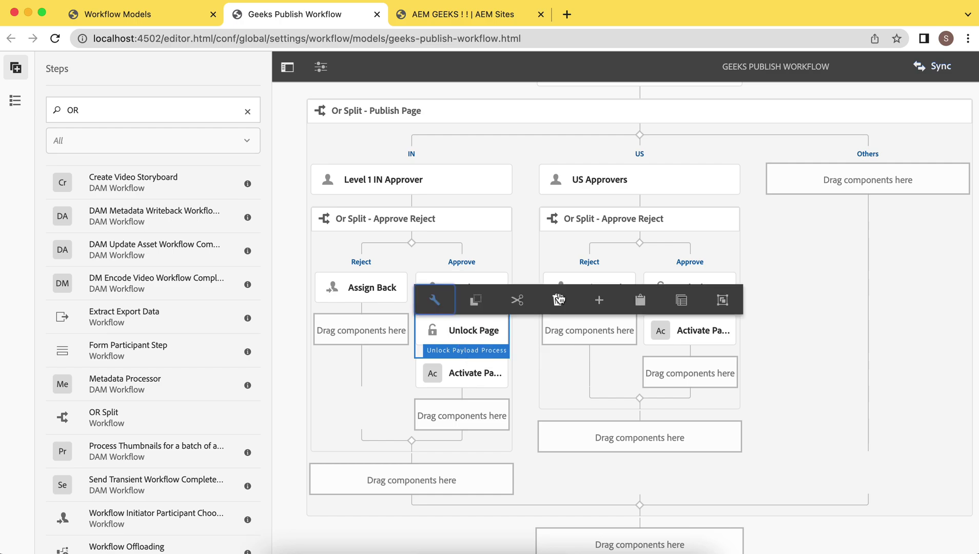
click(557, 299)
click(567, 336)
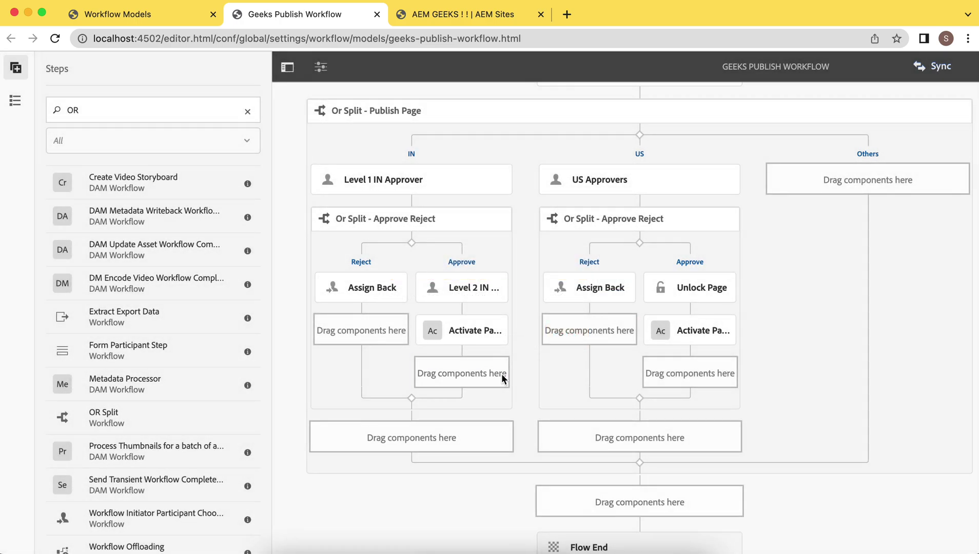
click(467, 333)
click(557, 300)
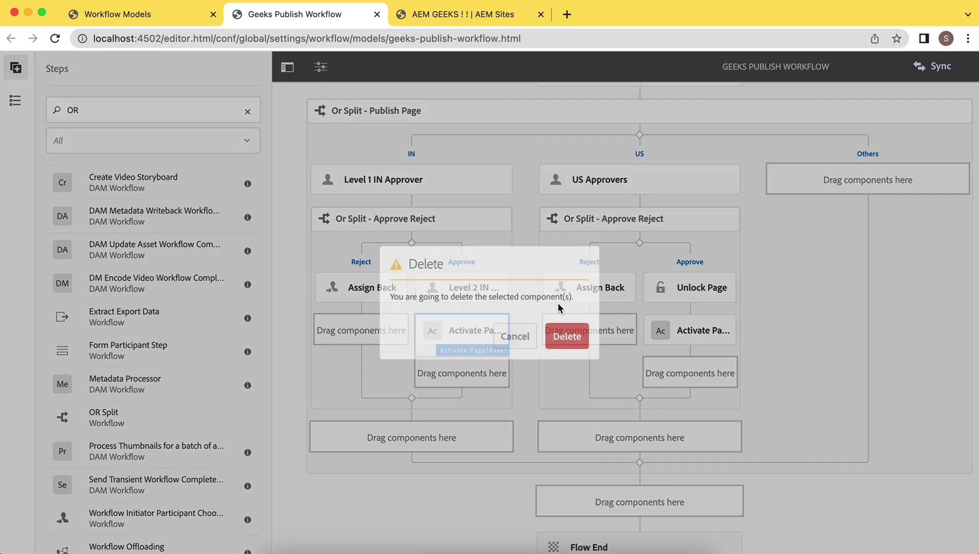
click(567, 336)
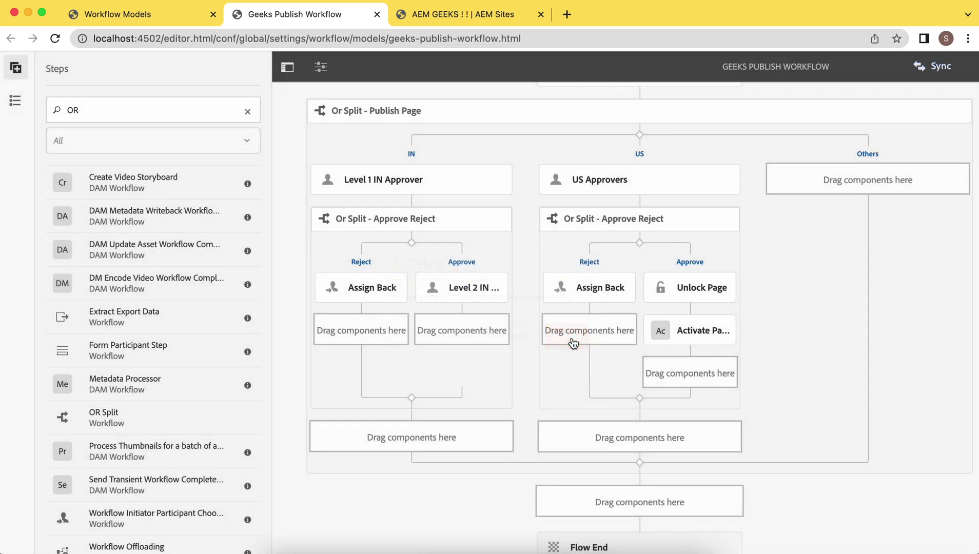
Step: Copy the US branch's approve/reject split and paste it below Level 2 IN
click(661, 251)
click(594, 192)
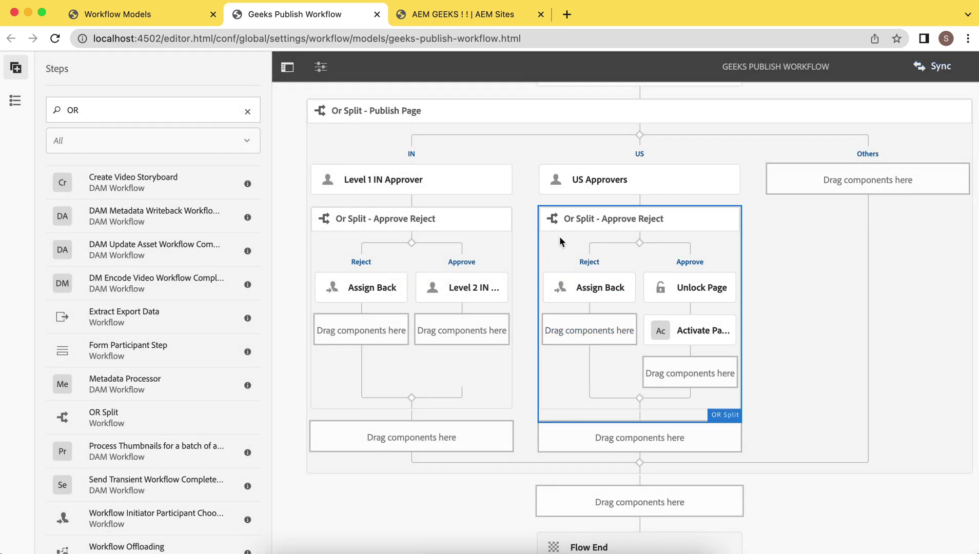
click(468, 328)
click(476, 302)
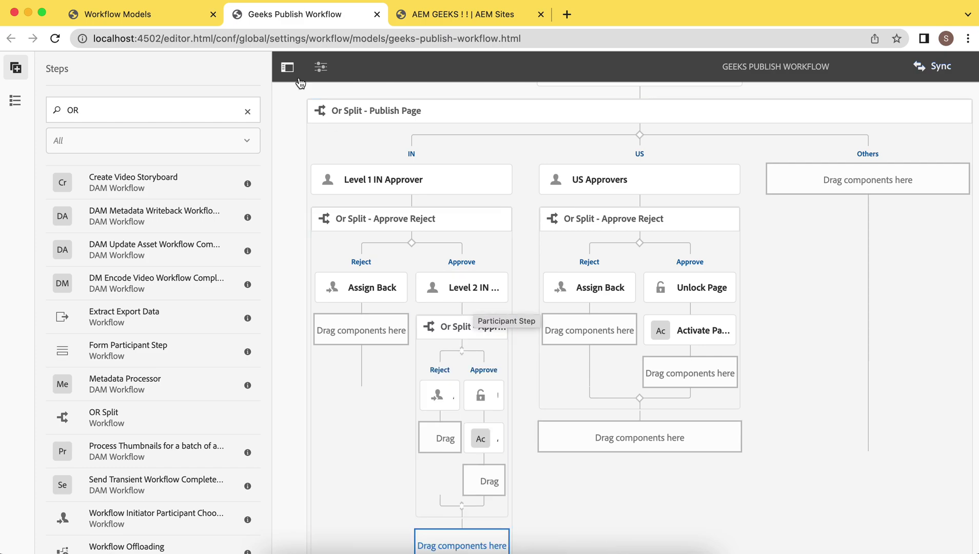
Step: Hide the steps side panel and scroll through the nested split's Approve and Reject branches
click(287, 67)
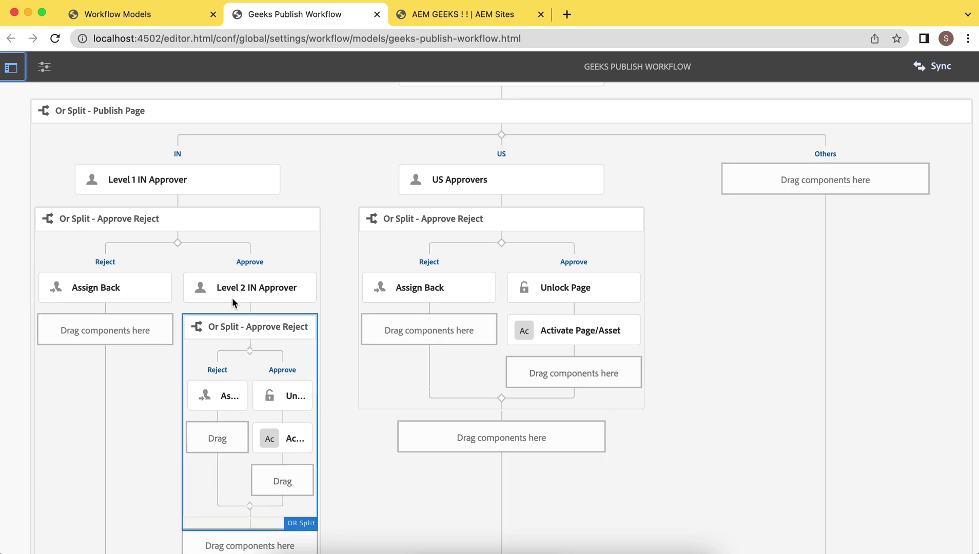
scroll(336, 414, down, 1)
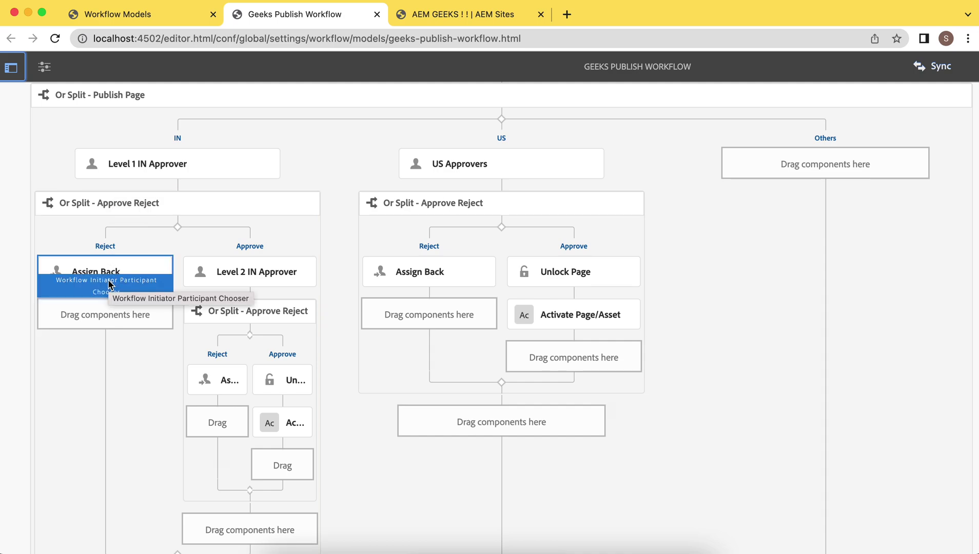
scroll(277, 120, up, 2)
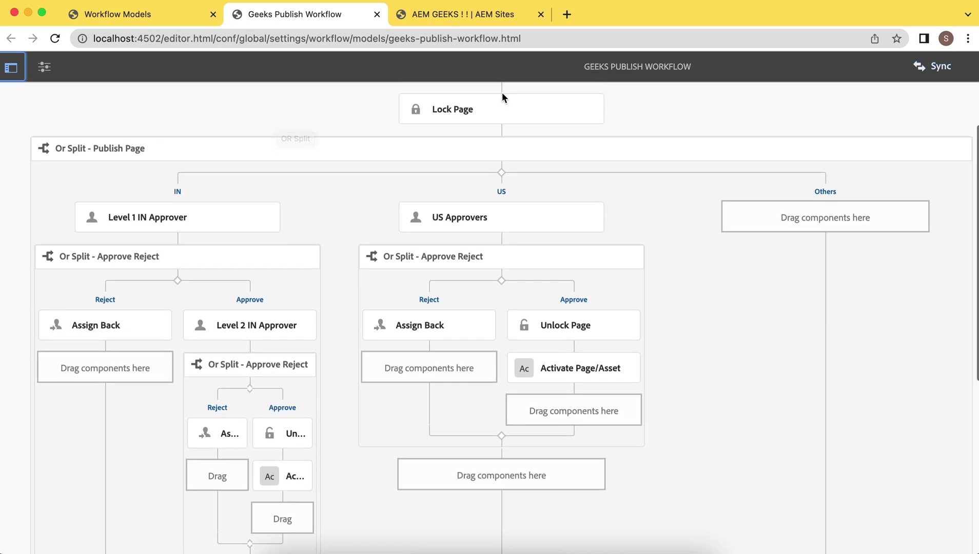
scroll(262, 255, down, 3)
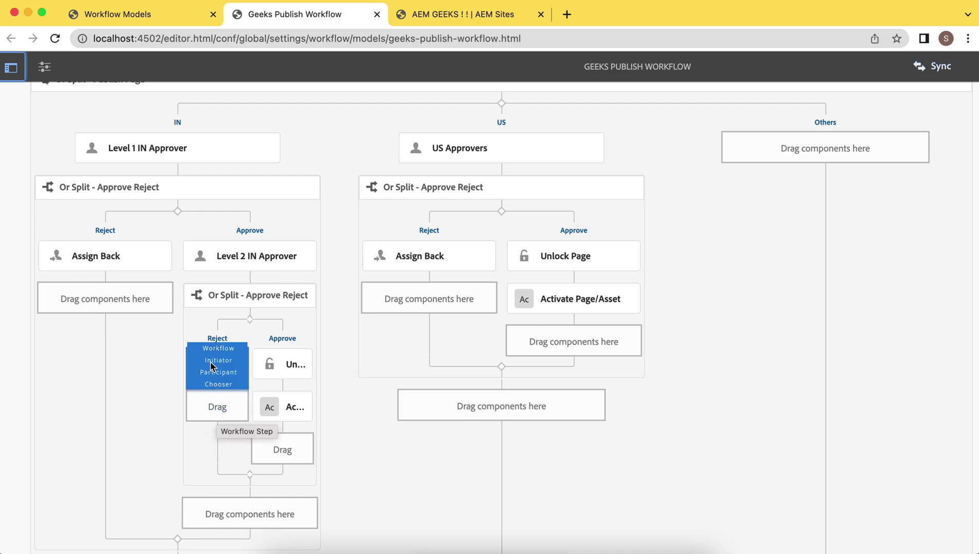
Step: Replace the nested Reject path's Workflow Initiator Participant Chooser with a Participant Step
click(217, 340)
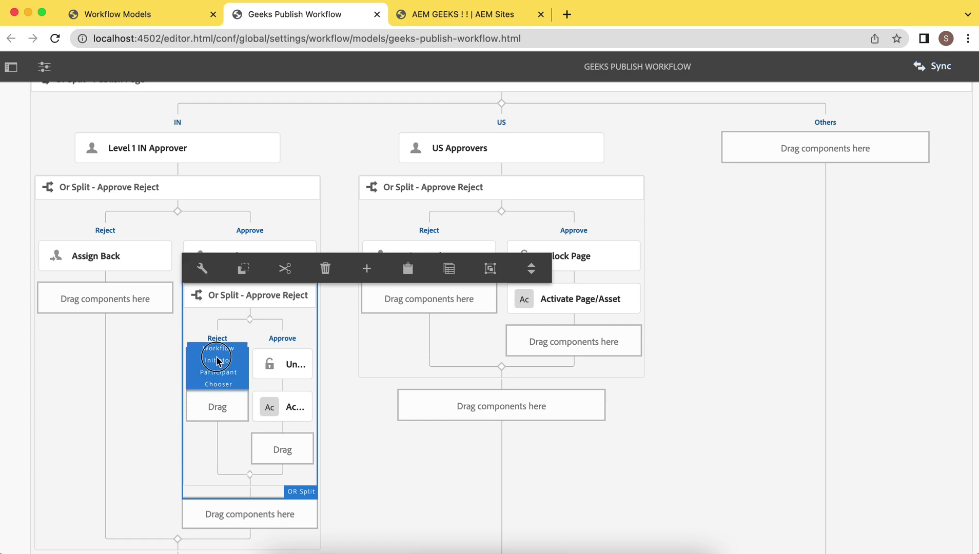
click(217, 365)
click(329, 334)
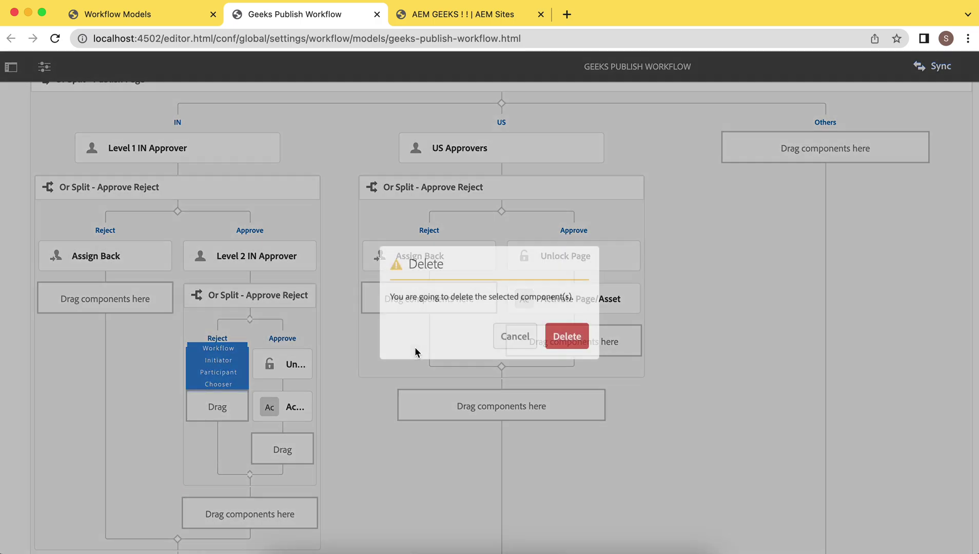
click(566, 337)
click(214, 368)
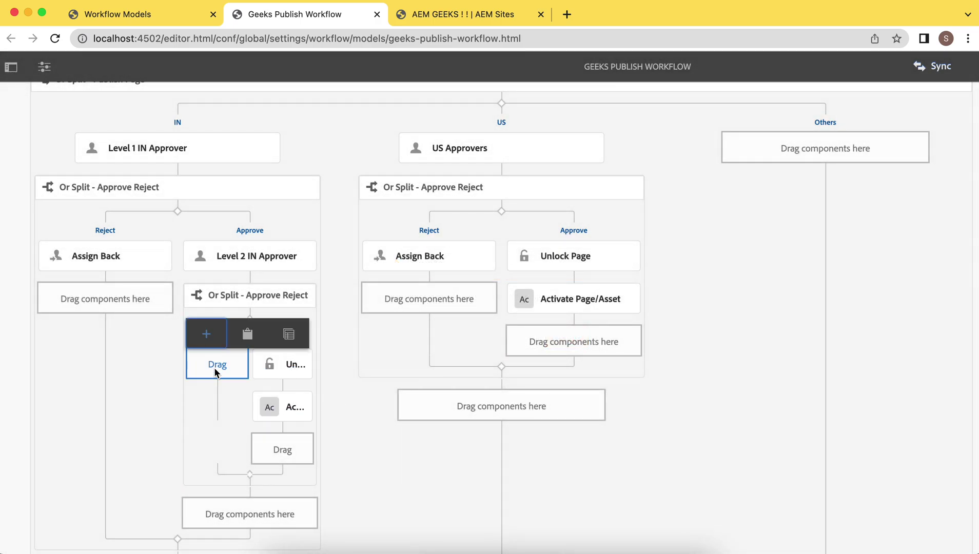
click(206, 334)
text(part)
click(390, 318)
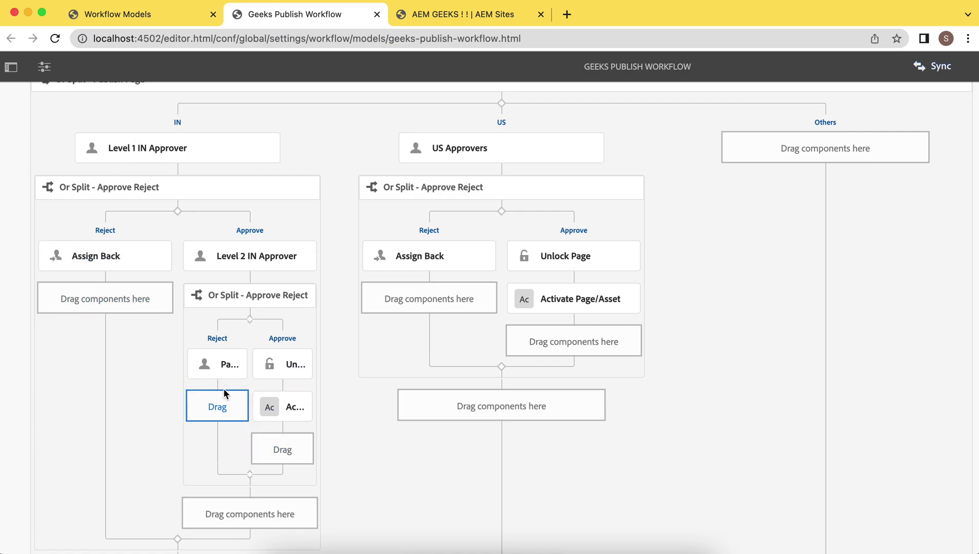
Step: Title the new participant step 'Assign to' and assign it to in_user
click(221, 367)
click(213, 346)
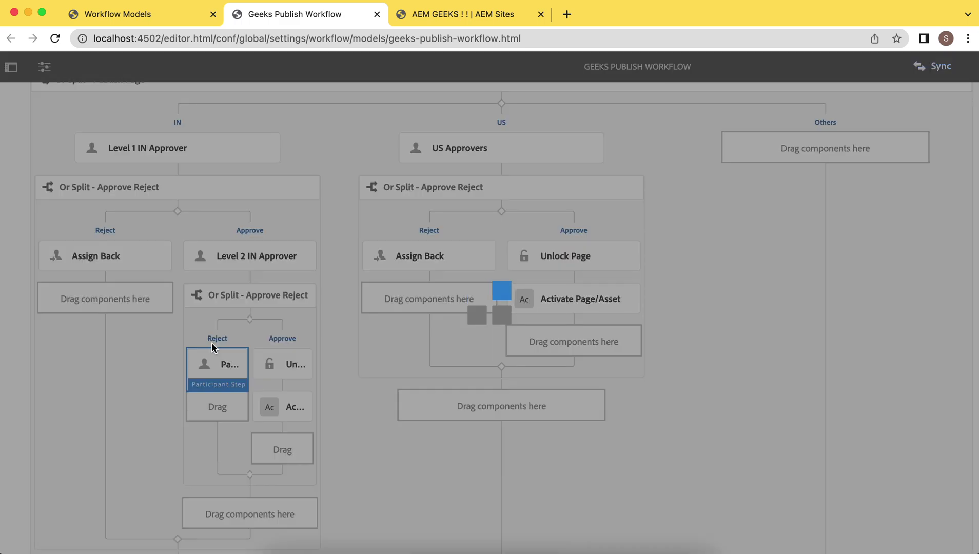
click(374, 209)
key(BackSpace)
key(BackSpace)
key(BackSpace)
key(BackSpace)
key(BackSpace)
key(BackSpace)
key(BackSpace)
key(BackSpace)
key(BackSpace)
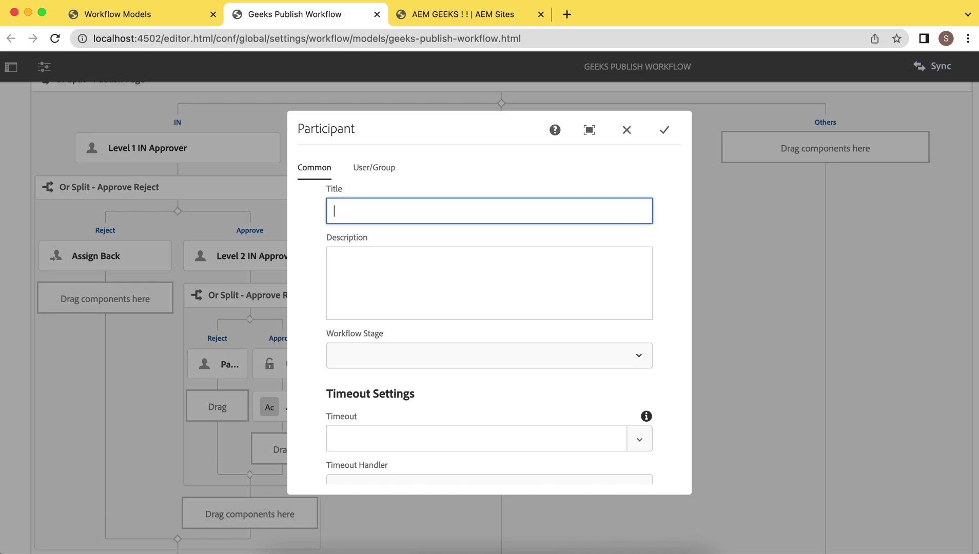
text(Assign)
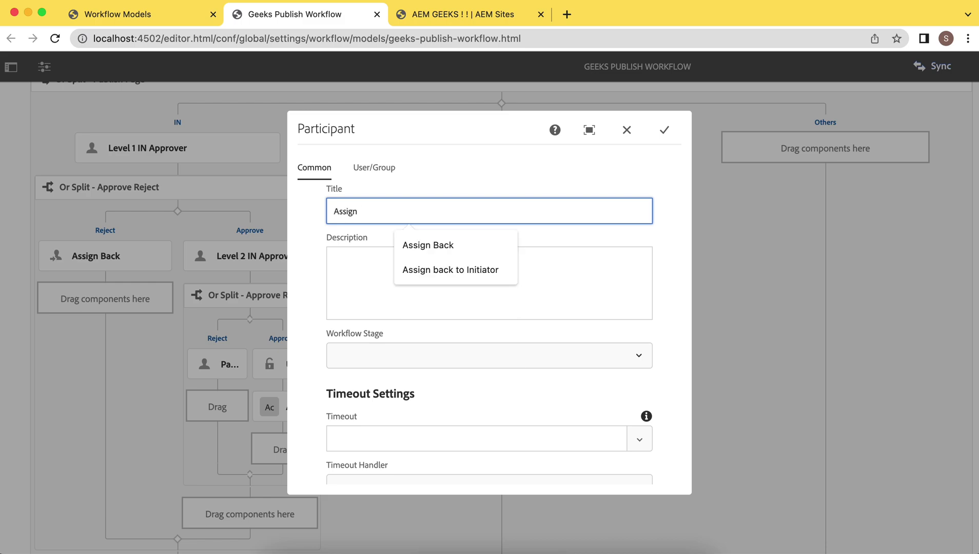
text( to Level 1)
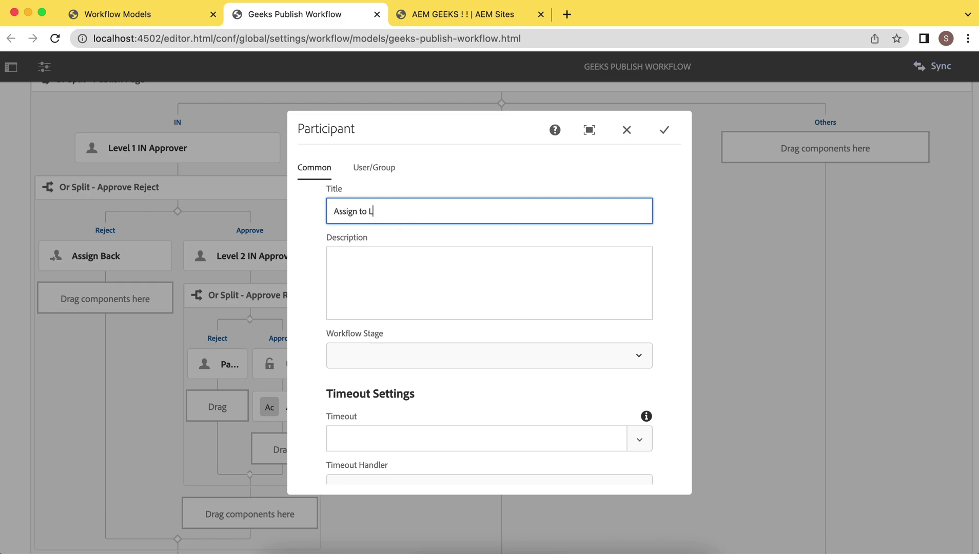
click(365, 167)
click(361, 213)
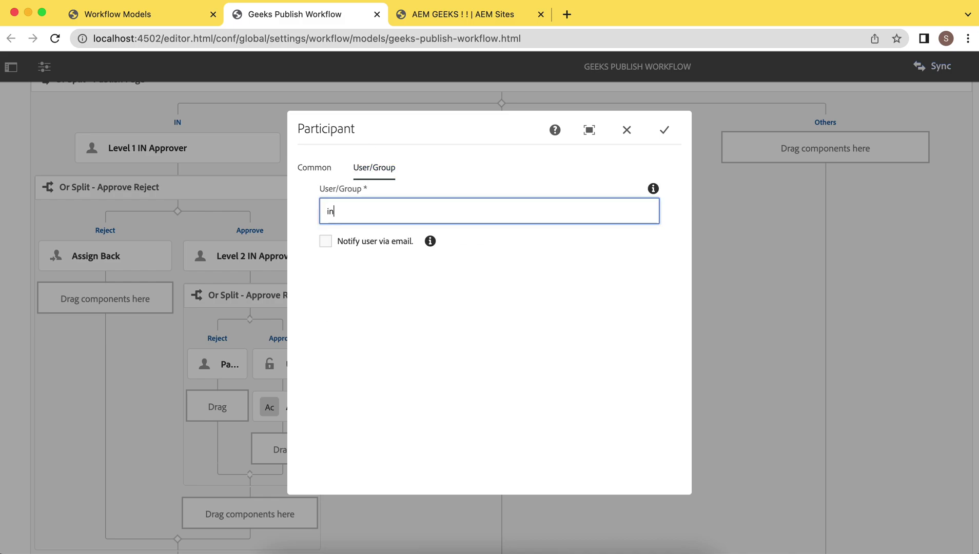
text(in_i)
key(BackSpace)
key(BackSpace)
text(_)
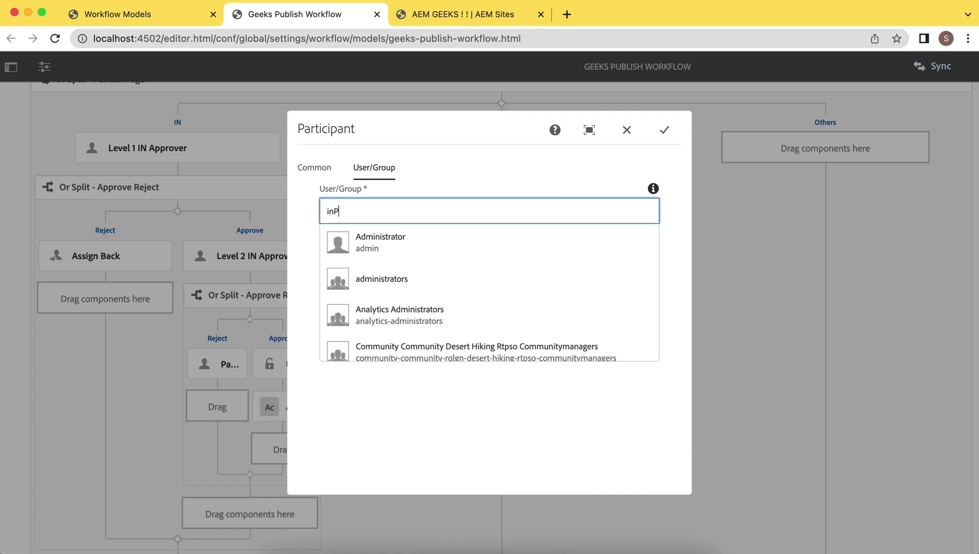
key(BackSpace)
text(_user)
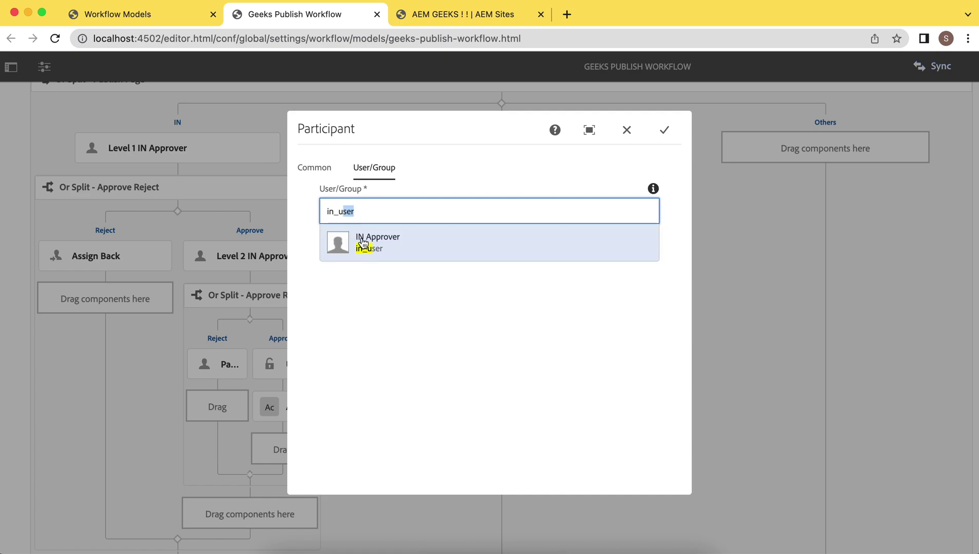
click(363, 242)
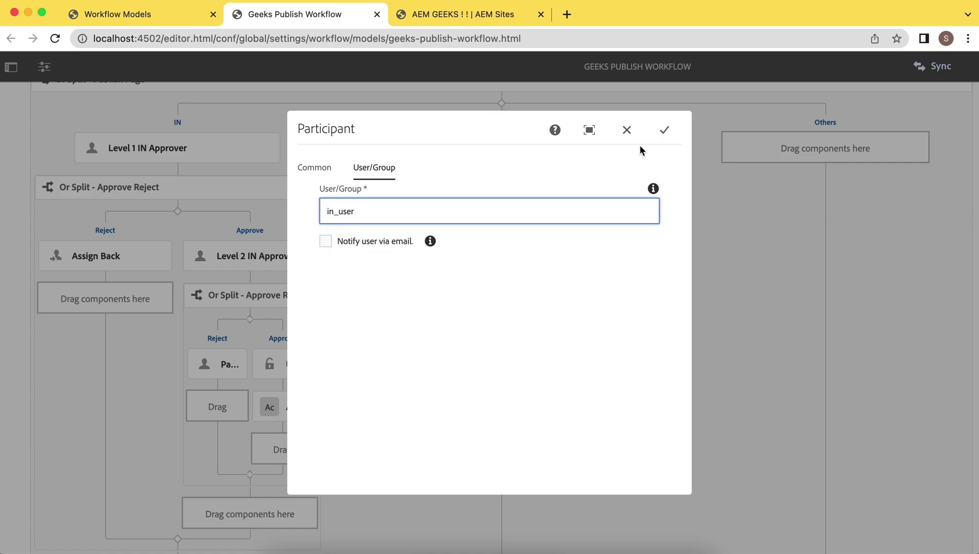
click(664, 129)
Step: Select the Level 1 IN Approver step, then the Or Split - Publish Page container
scroll(468, 445, down, 4)
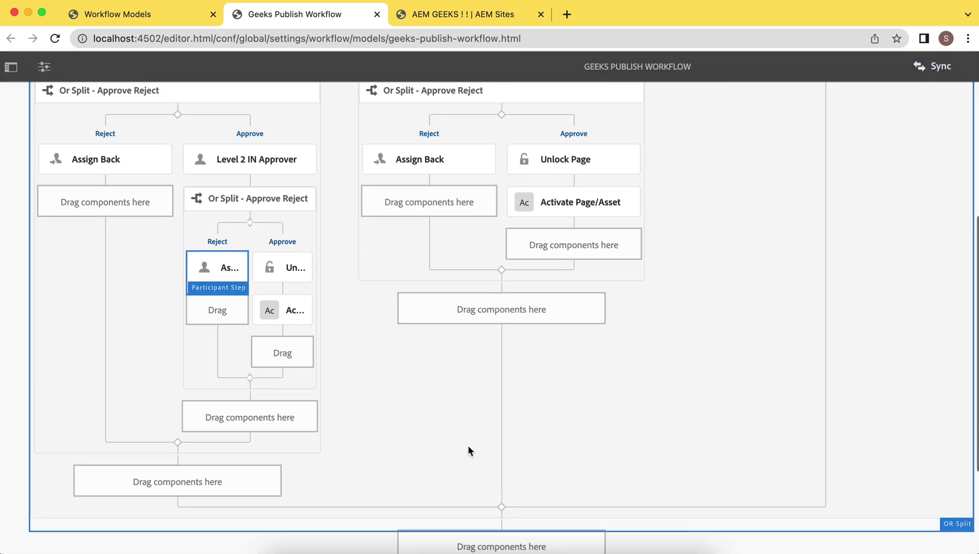
scroll(464, 441, up, 2)
click(170, 103)
scroll(170, 102, up, 1)
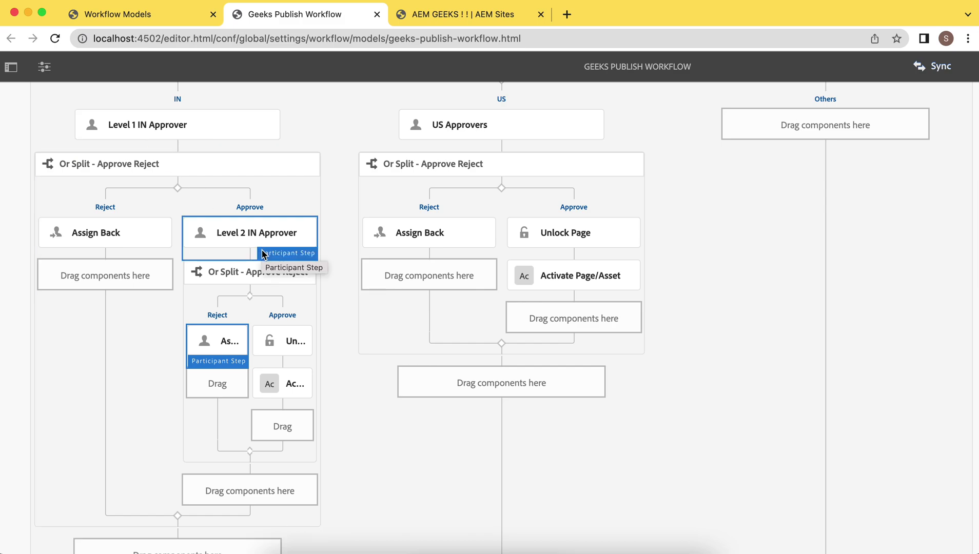
scroll(693, 354, up, 3)
click(693, 354)
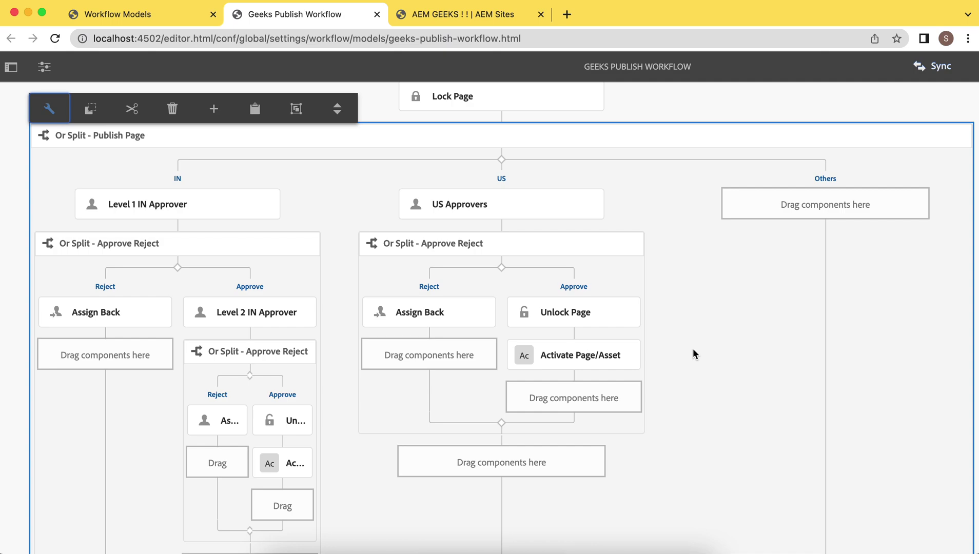
Step: Copy Unlock Page and Activate Page/Asset from the US branch into the Others branch
click(593, 314)
click(566, 282)
click(819, 207)
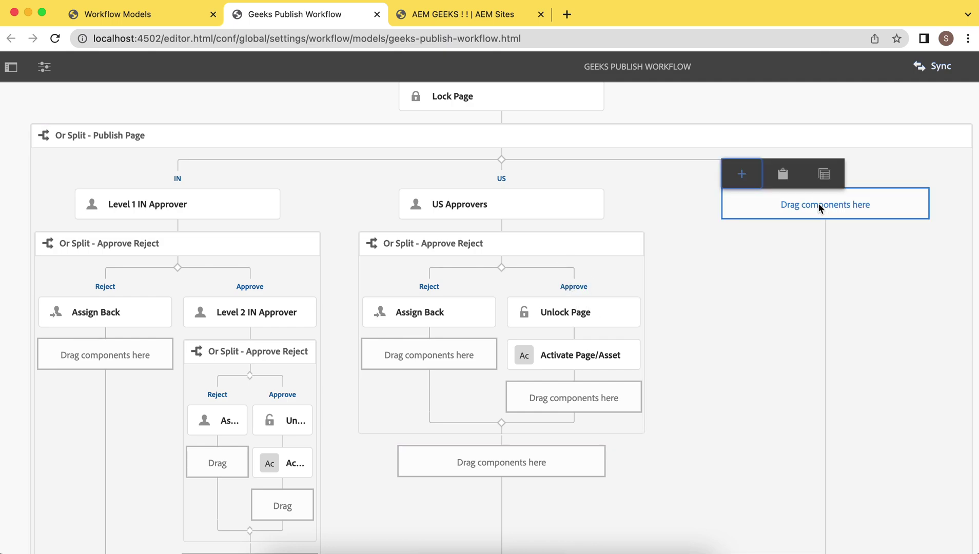
click(782, 174)
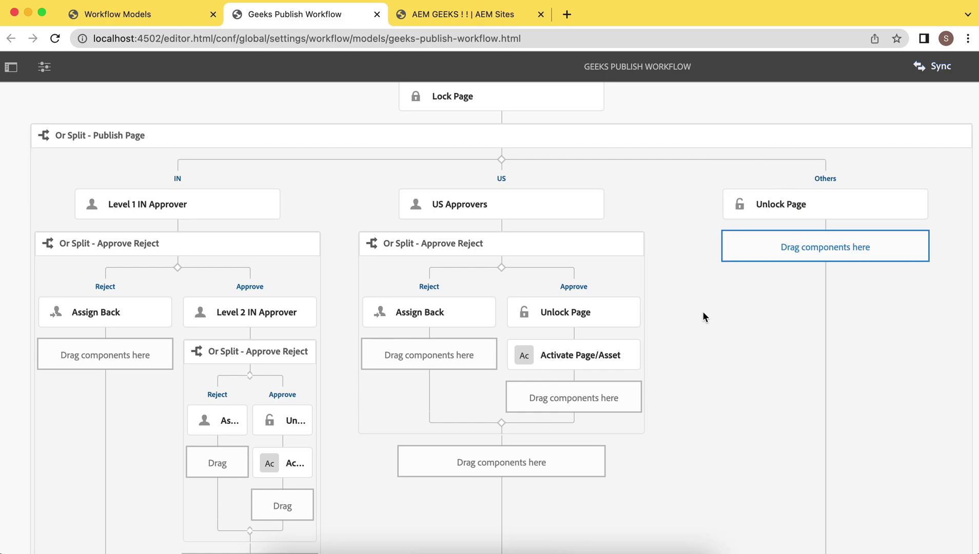
click(617, 365)
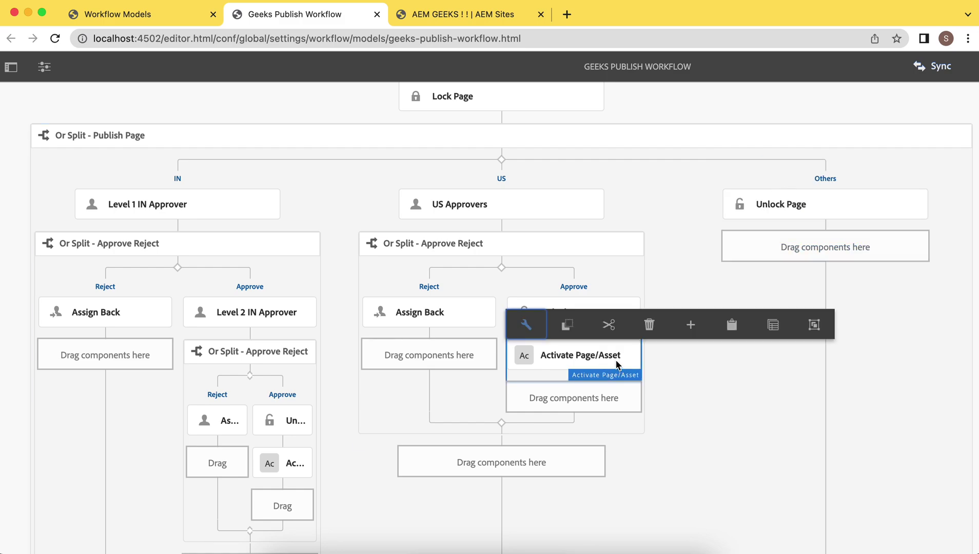
click(565, 324)
click(856, 247)
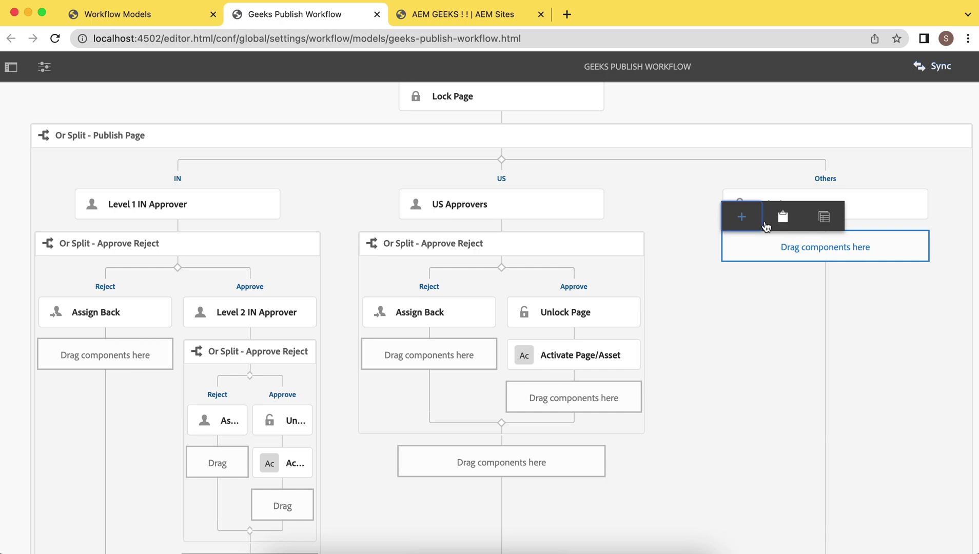
click(788, 222)
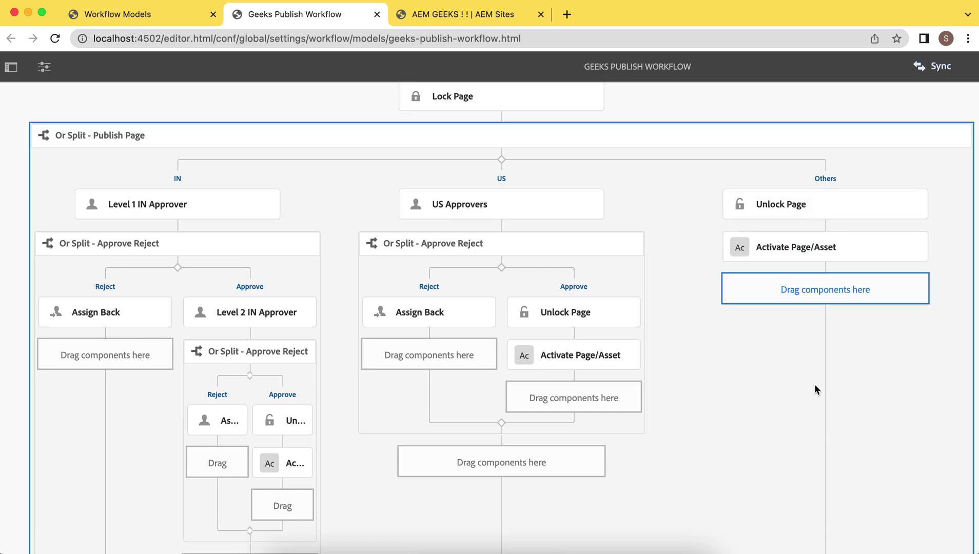
Step: Sync the updated workflow model to runtime
scroll(815, 389, down, 4)
scroll(815, 386, up, 6)
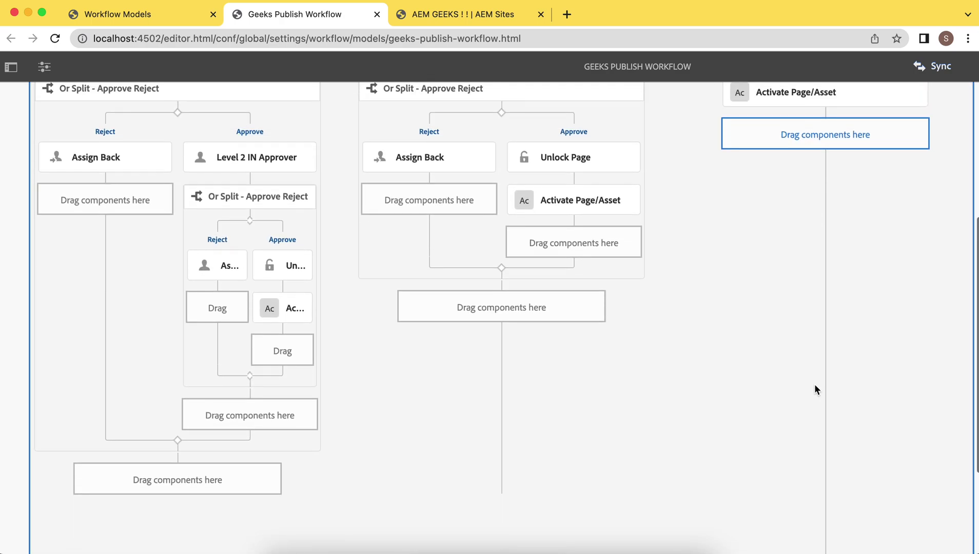
click(936, 67)
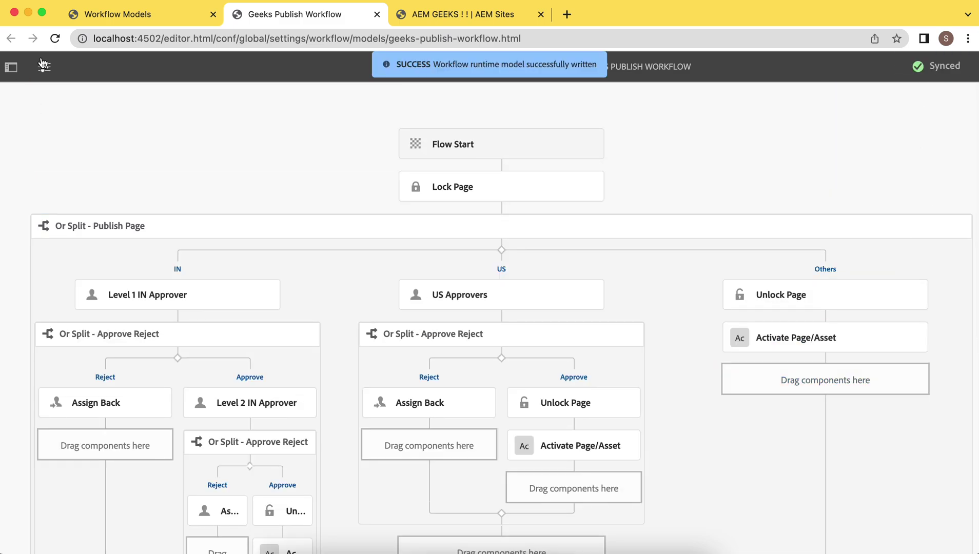
Step: Reload the editor and check the Or Split - Publish Page with its IN, US and Others branches
click(55, 38)
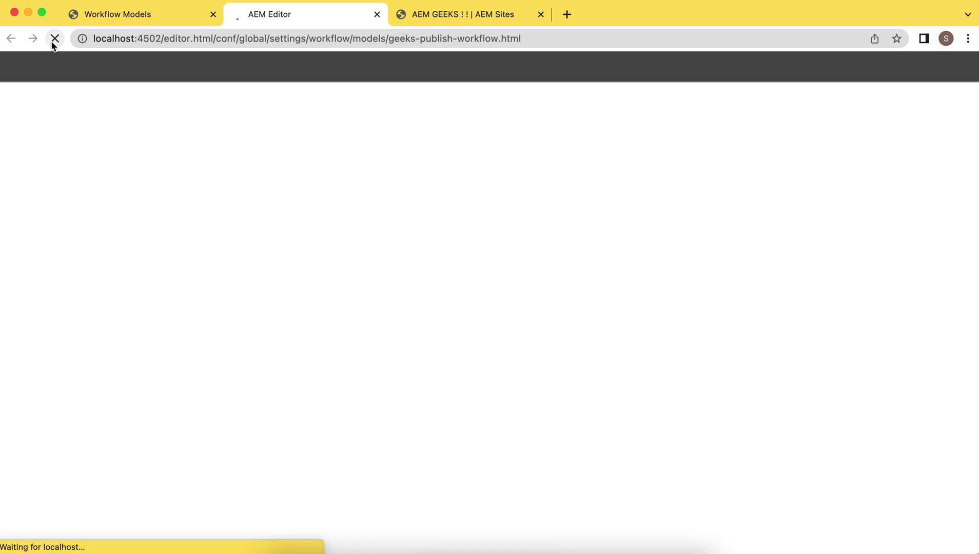
scroll(565, 316, down, 5)
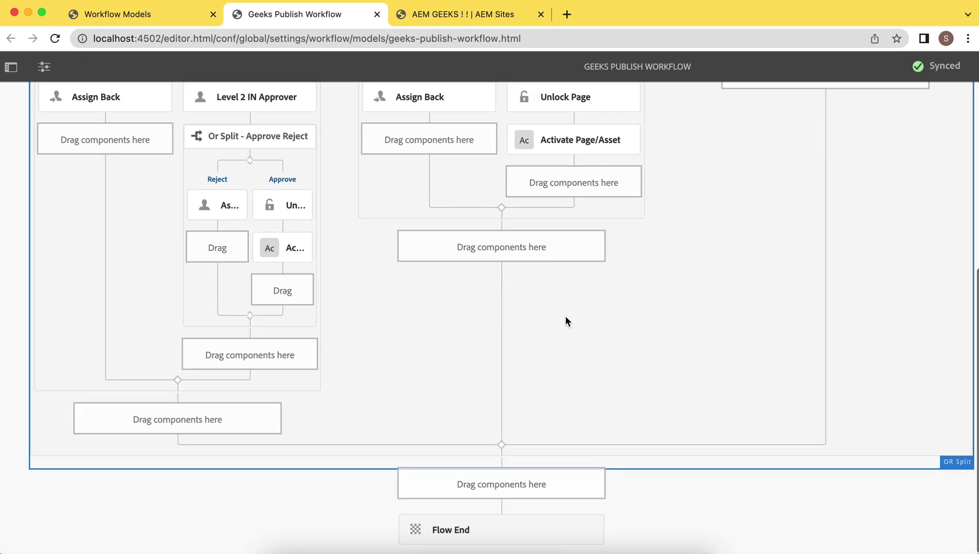
scroll(565, 316, up, 6)
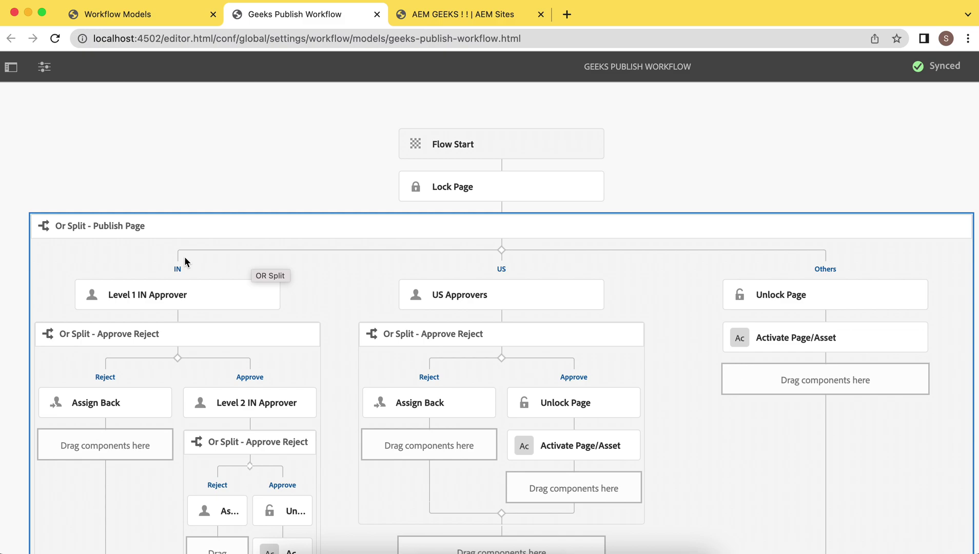
click(511, 263)
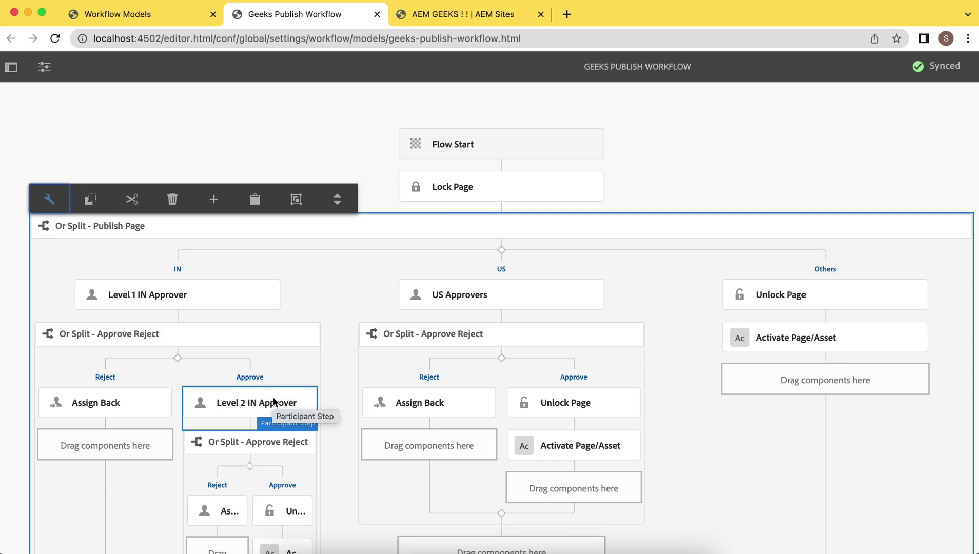
scroll(274, 404, down, 1)
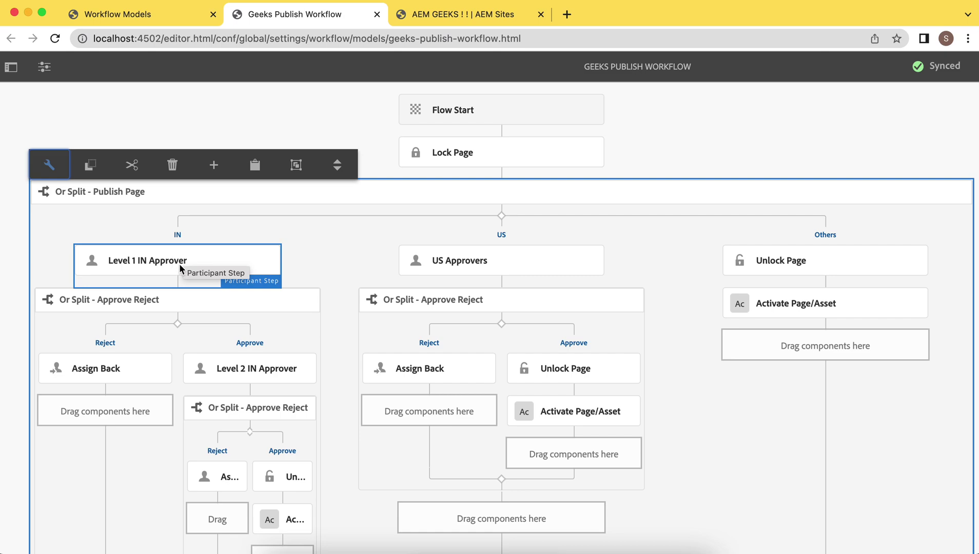
scroll(225, 444, up, 1)
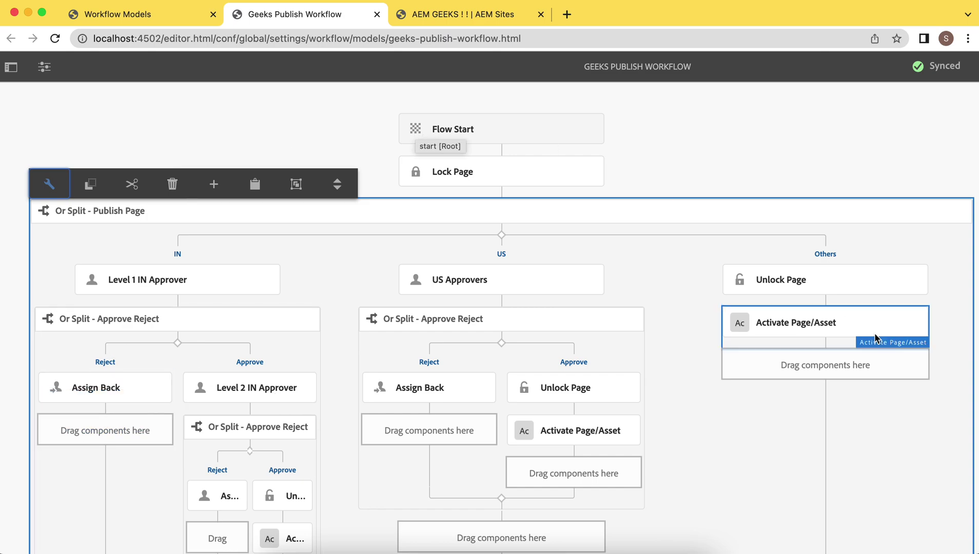
scroll(769, 482, down, 2)
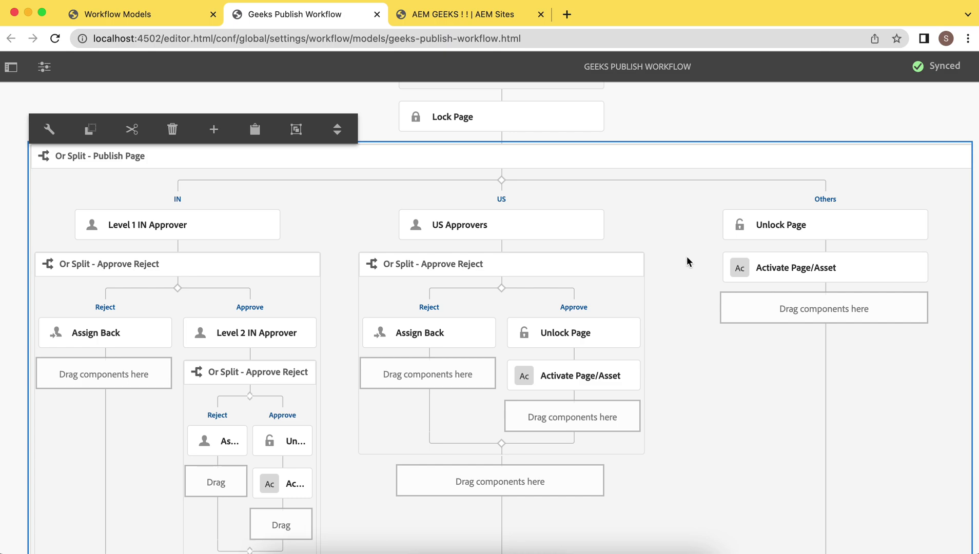
click(953, 69)
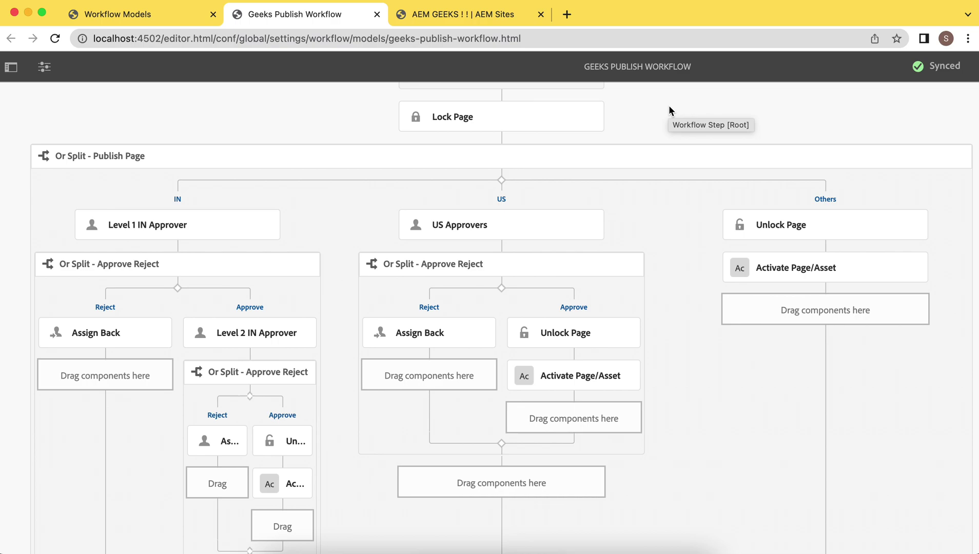
Step: Run Geeks Publish Workflow with payload AEM GEEKS ! ! > United States > English > Author Bio
key(ctrl+shift+Tab)
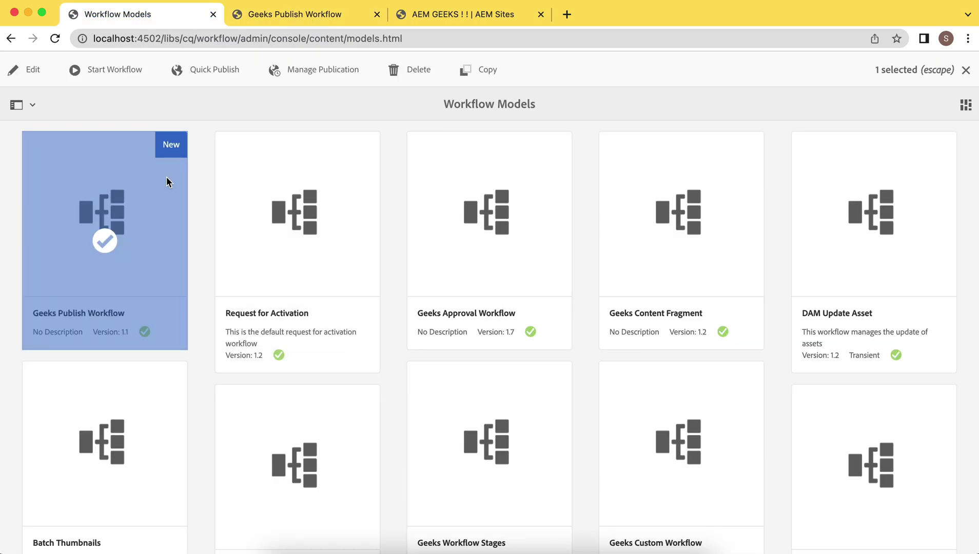
click(117, 71)
click(574, 232)
click(191, 344)
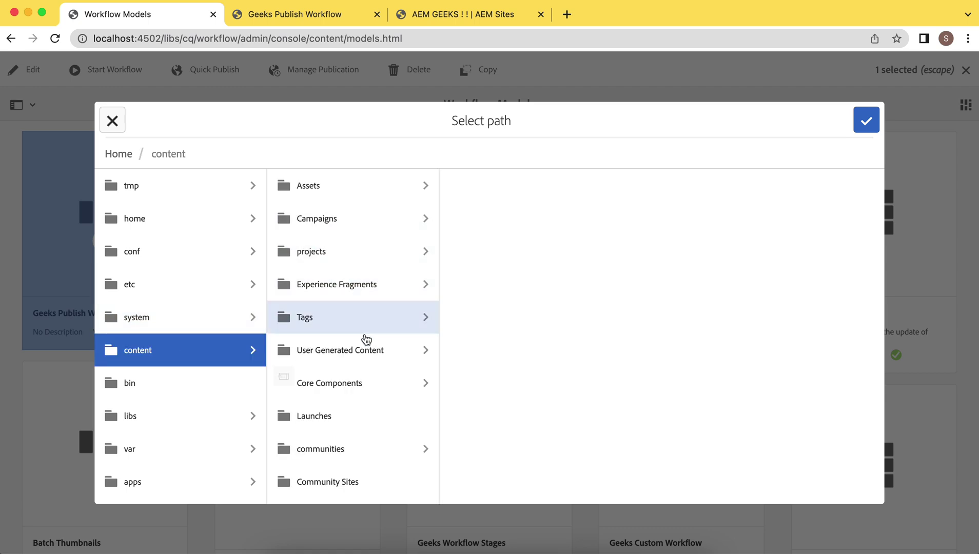
scroll(364, 341, down, 5)
scroll(367, 342, down, 2)
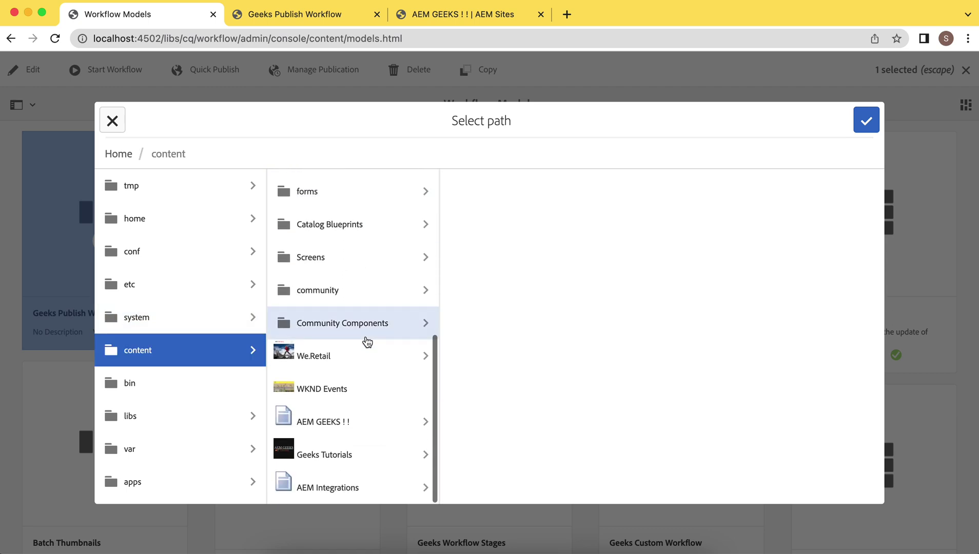
click(344, 422)
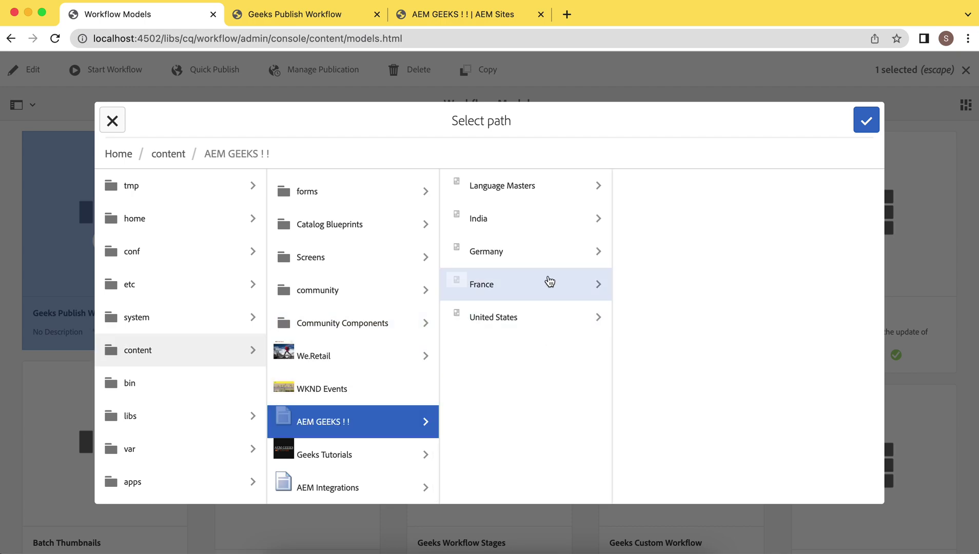
click(531, 319)
click(689, 189)
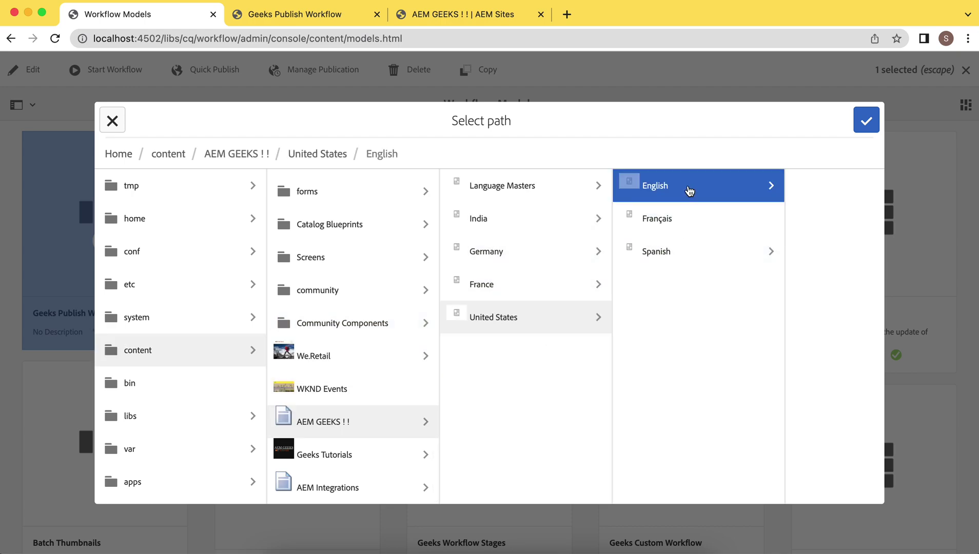
click(727, 250)
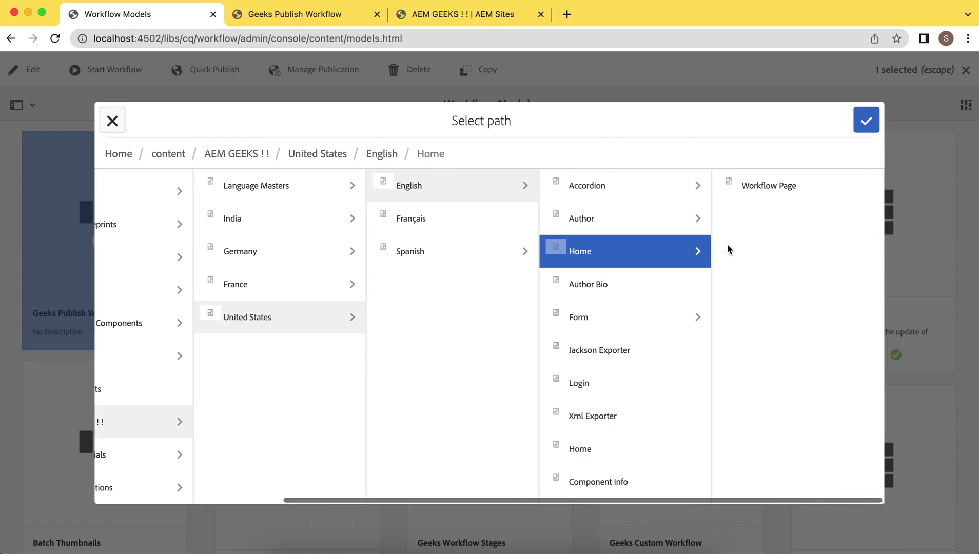
click(556, 285)
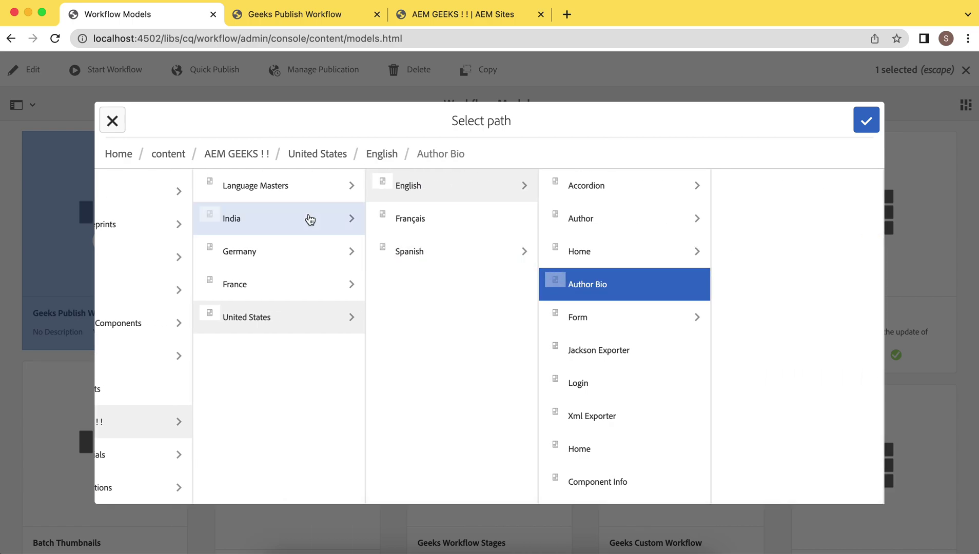
click(867, 121)
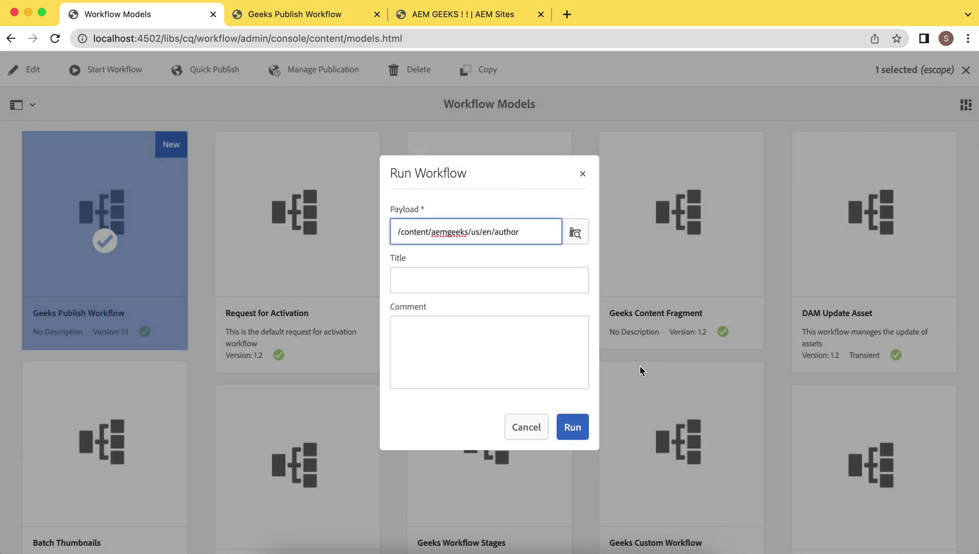
click(573, 430)
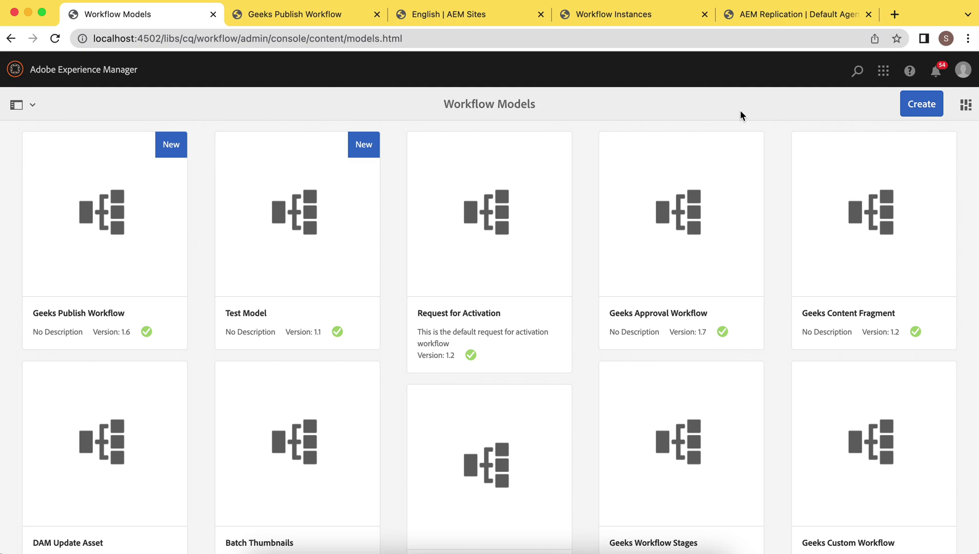
Step: Check the running instance's history showing the US Approvers step assigned to us_user, then bring up the Inbox browser
click(637, 19)
click(55, 38)
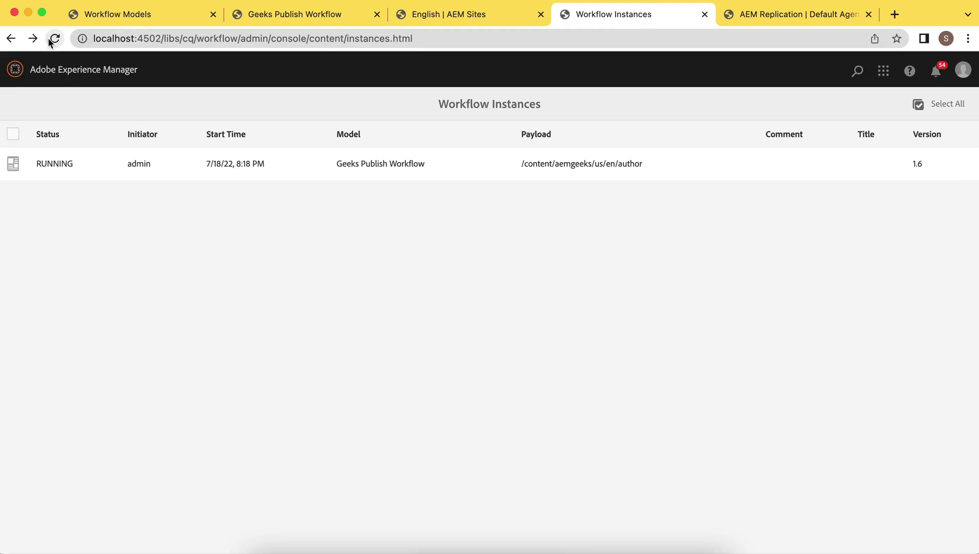
click(13, 165)
click(224, 75)
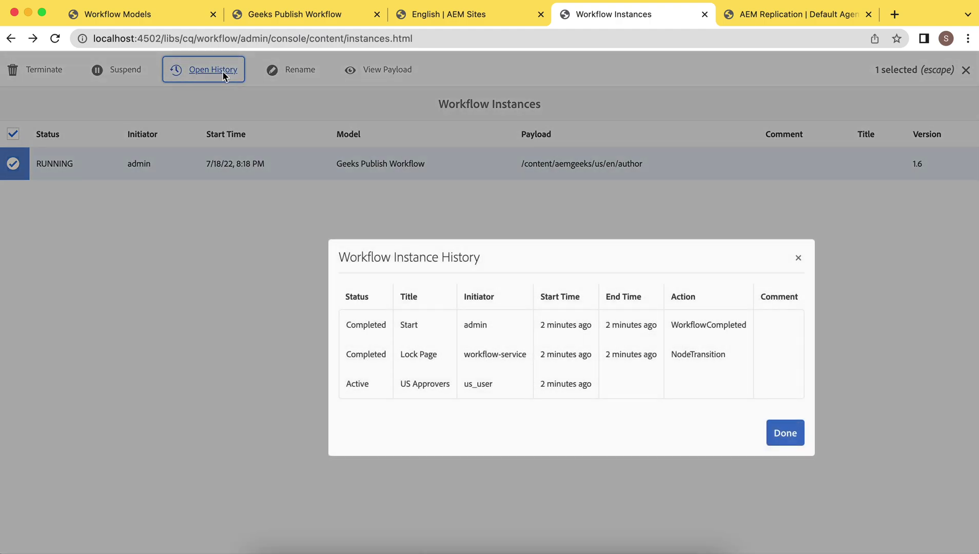
drag(465, 385, 503, 390)
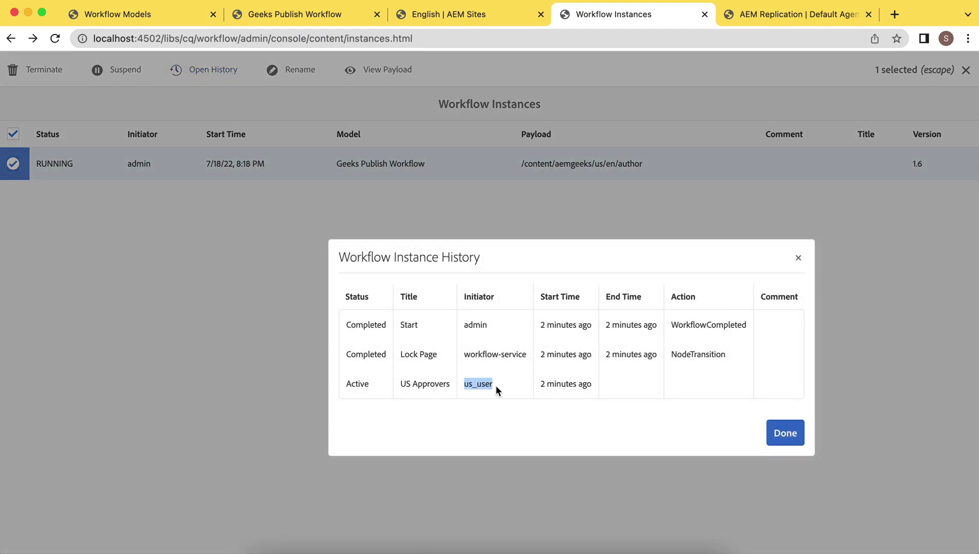
click(495, 383)
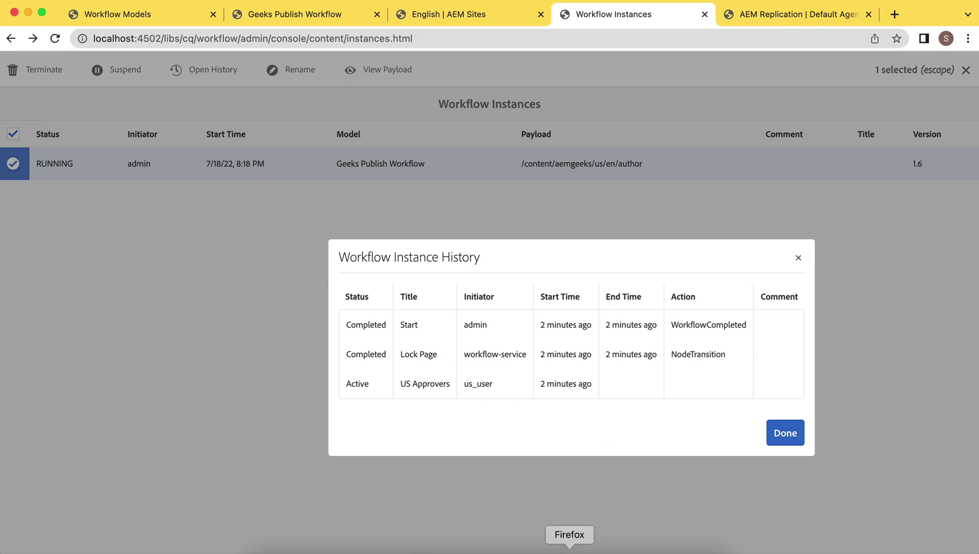
click(569, 549)
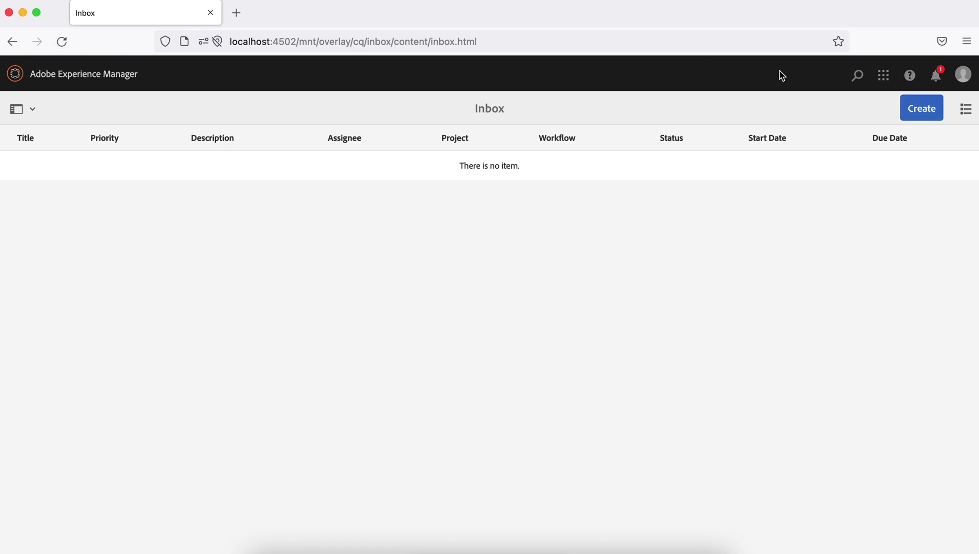
Step: Reload the Inbox, select the US Approvers task and open its Complete dialog's next-step options
click(62, 41)
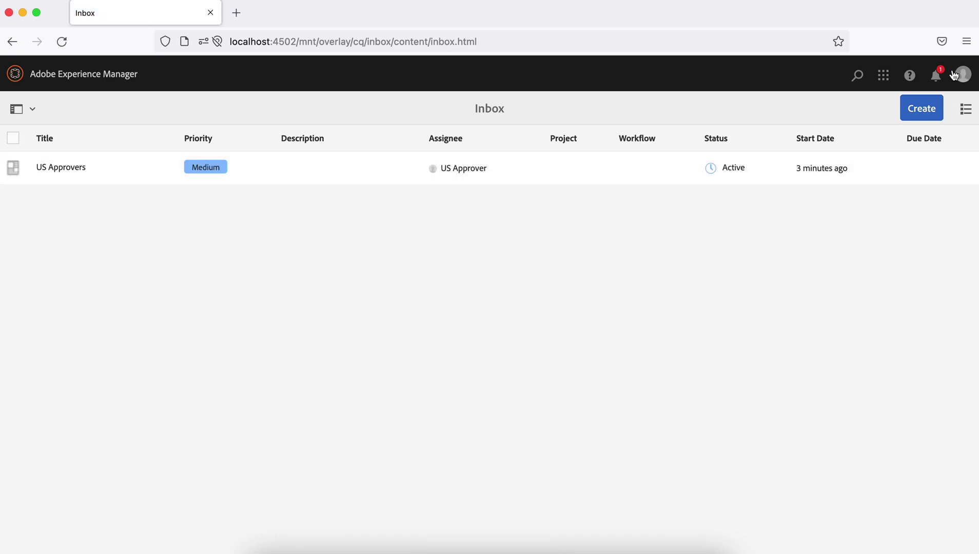
click(936, 77)
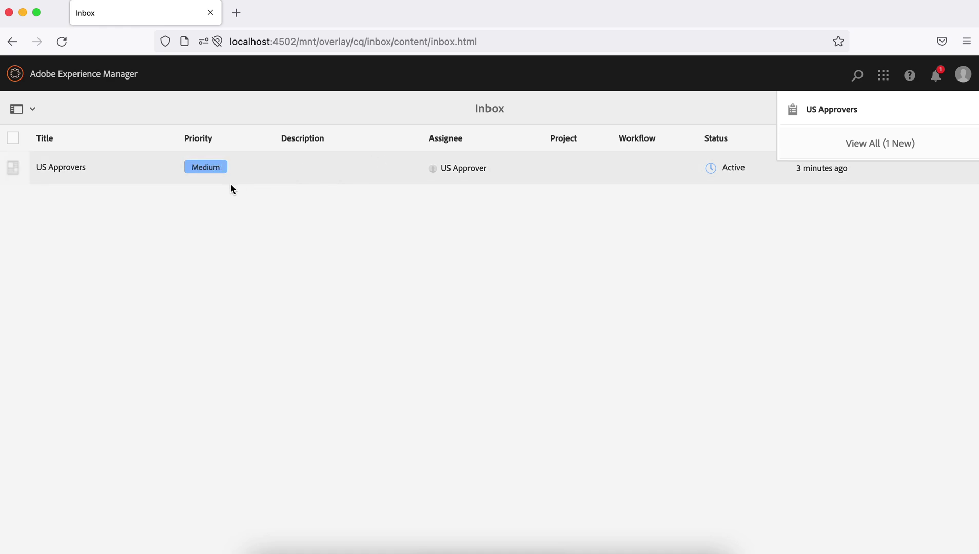
key(super+a)
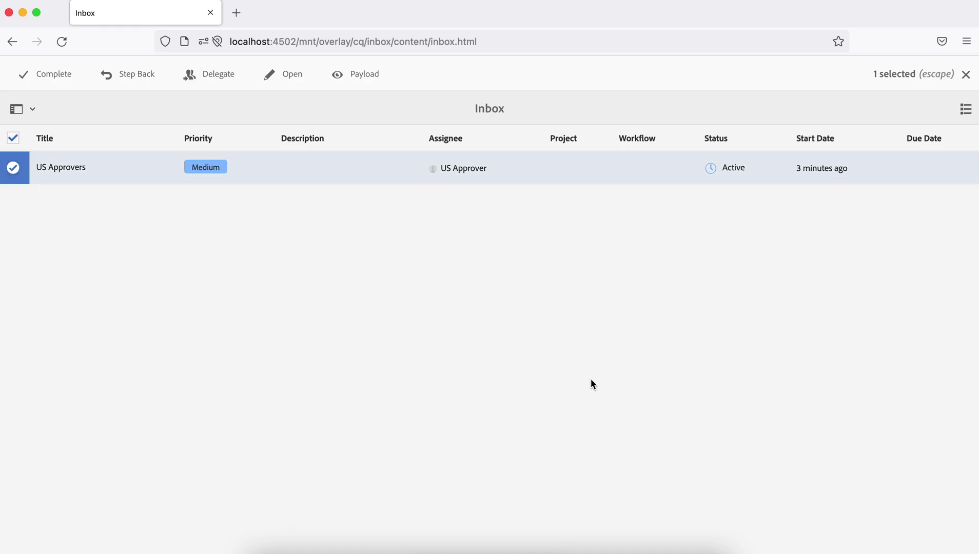
click(53, 78)
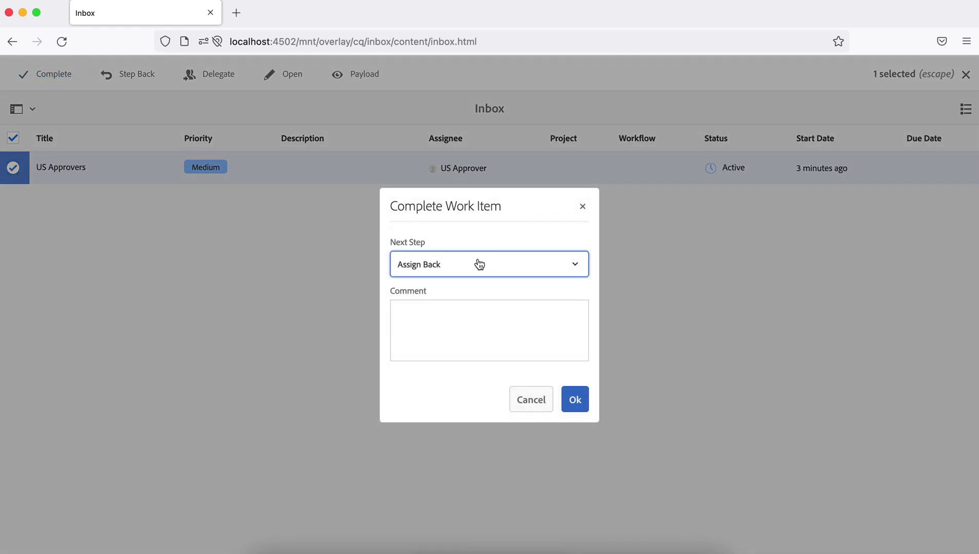
click(477, 265)
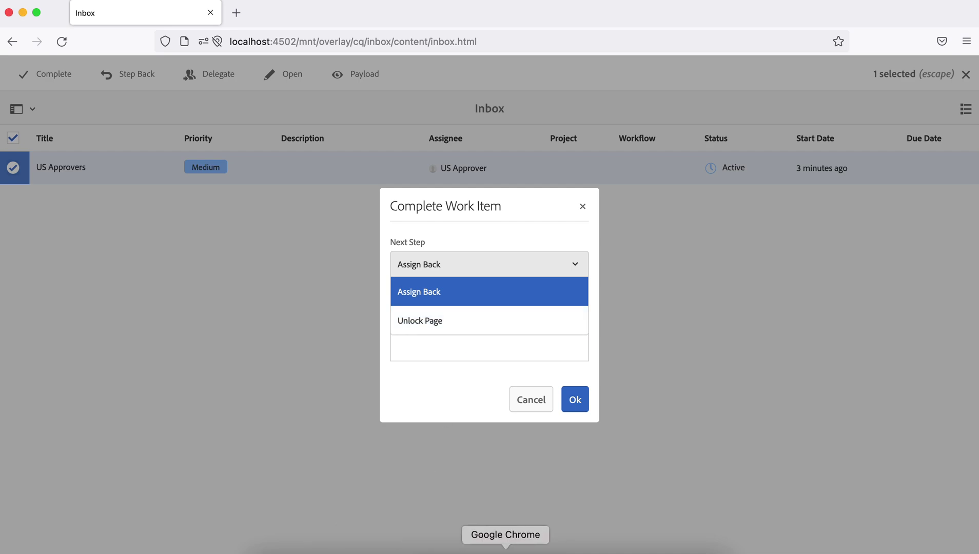
click(506, 547)
Step: Close the instance history and refresh the Default Agent (publish) replication status page
click(798, 258)
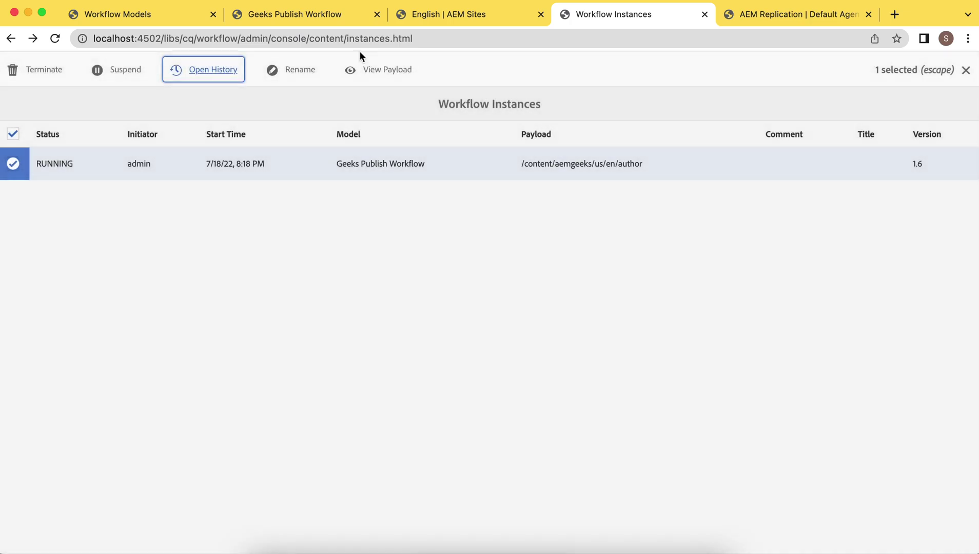
click(310, 15)
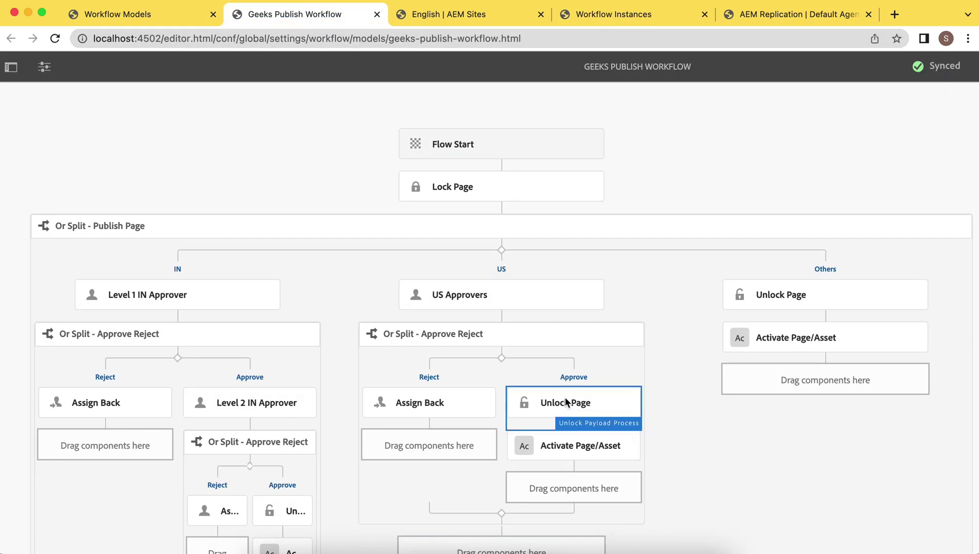
click(789, 17)
click(55, 38)
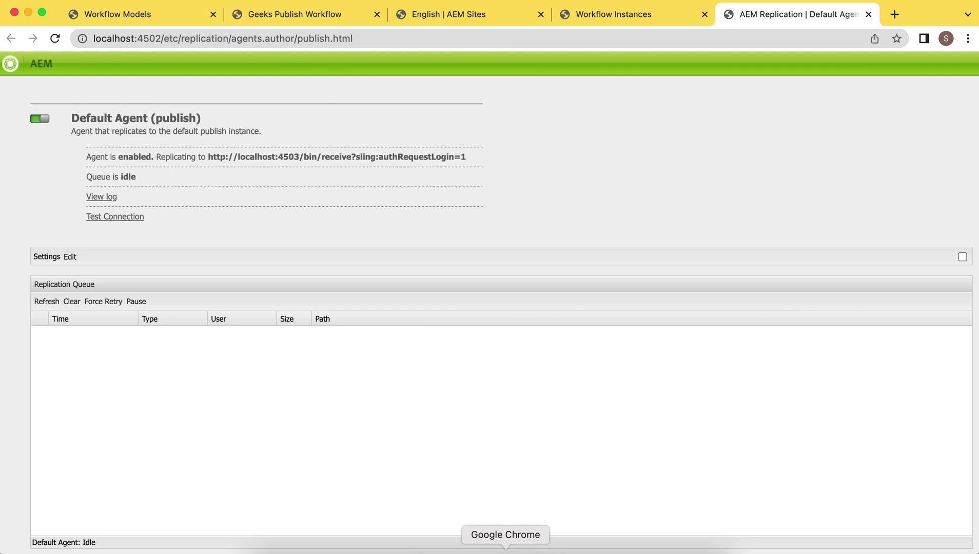
Step: Complete the US Approvers task with Unlock Page as the next step
click(569, 547)
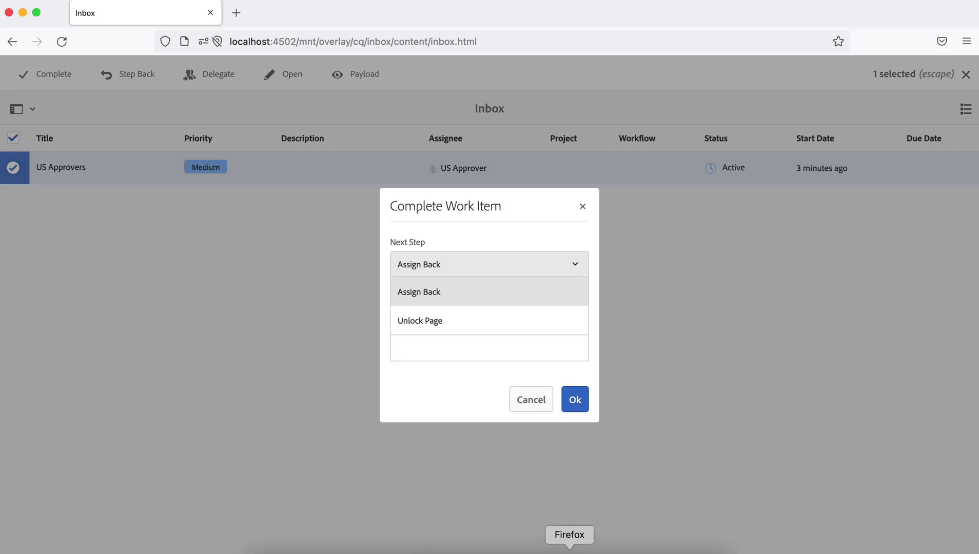
click(430, 317)
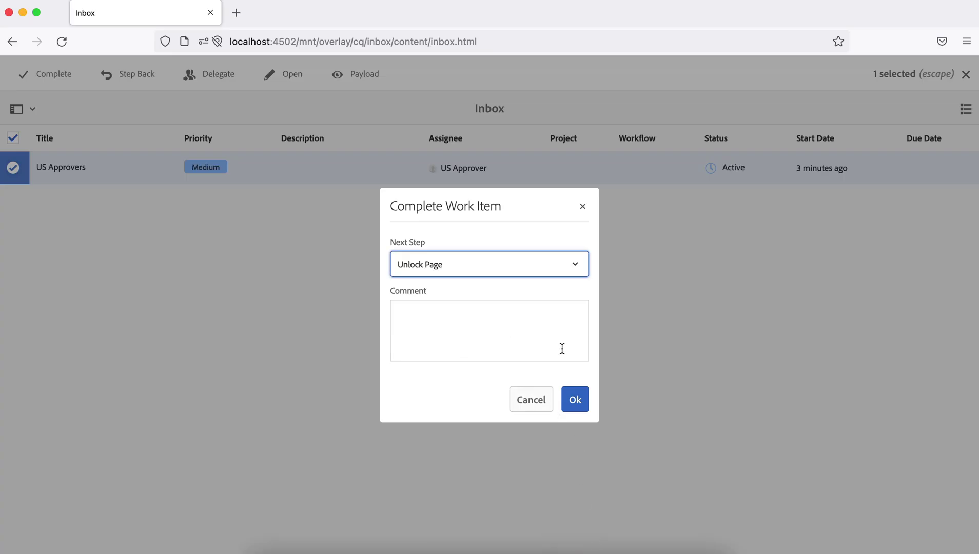
click(581, 400)
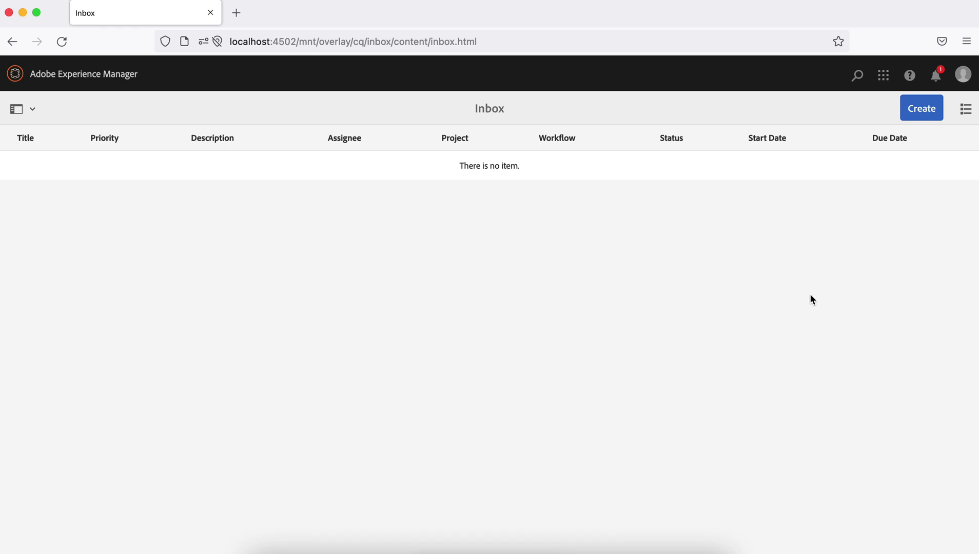
Step: Check the replication queue's pending Activate of /content/aemgeeks/us/en/author, then return to Workflow Models
click(504, 545)
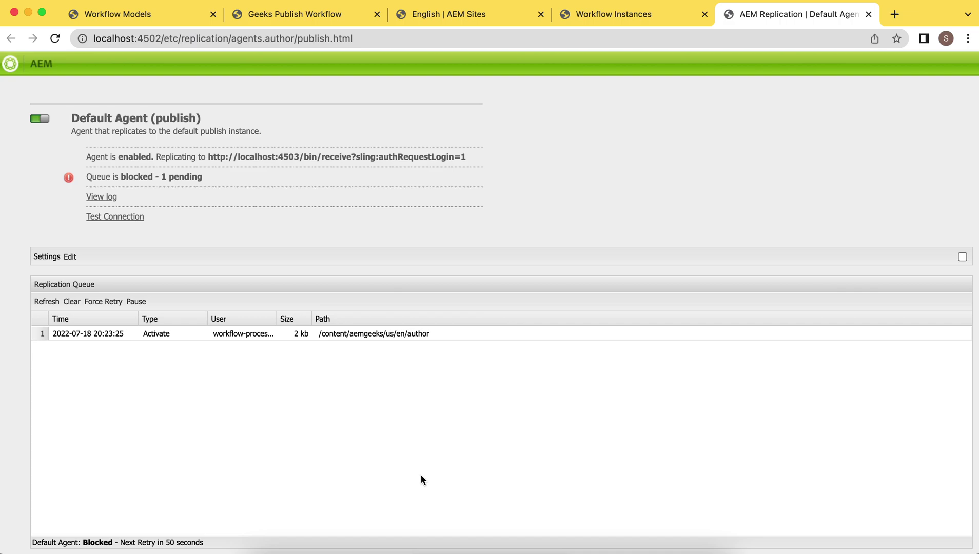
key(super+1)
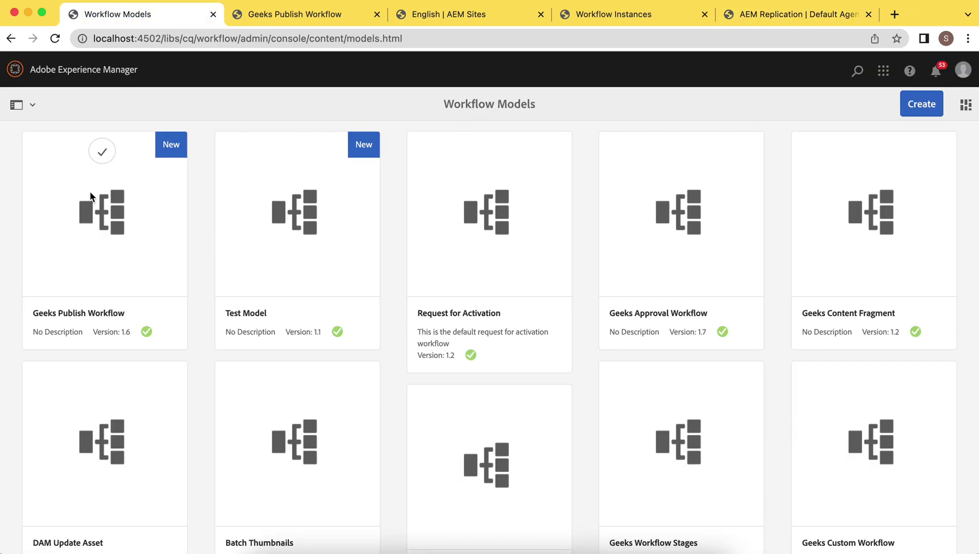
Step: Run Geeks Publish Workflow with payload content > AEM GEEKS > India > English > Author Bio
click(100, 154)
click(112, 75)
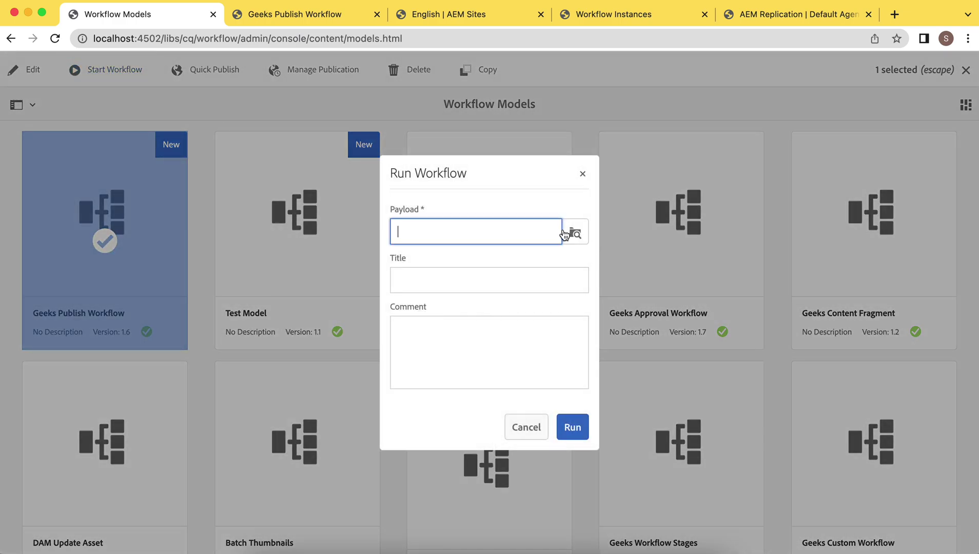
click(571, 234)
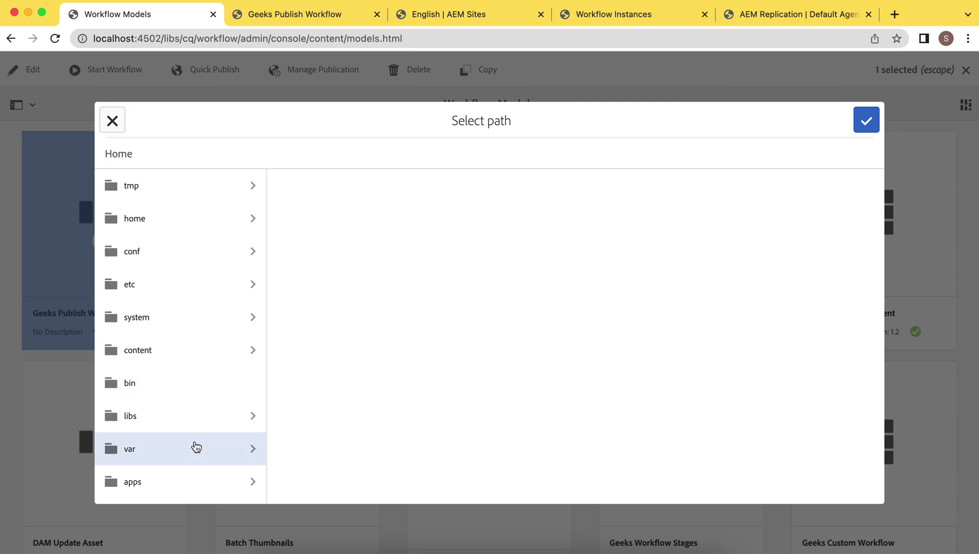
click(201, 354)
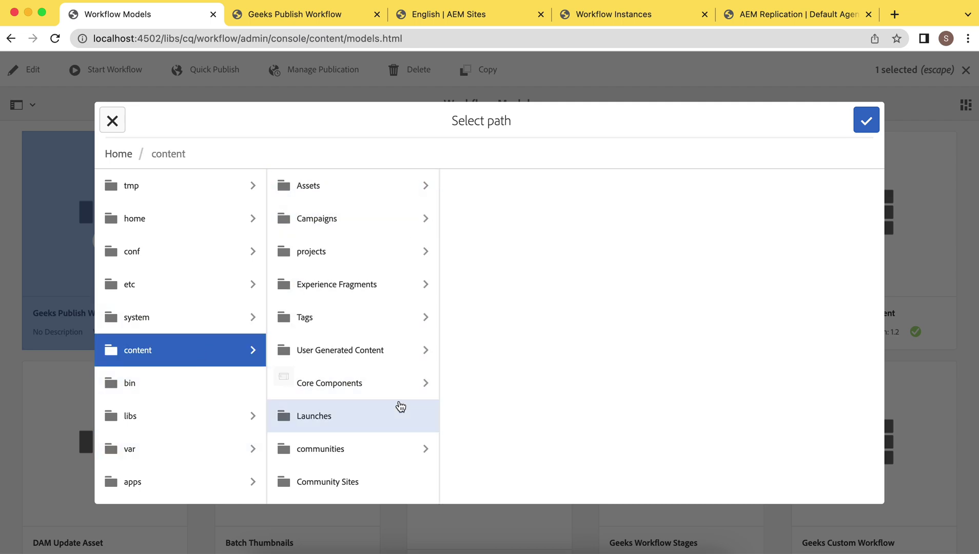
scroll(400, 405, down, 5)
click(368, 418)
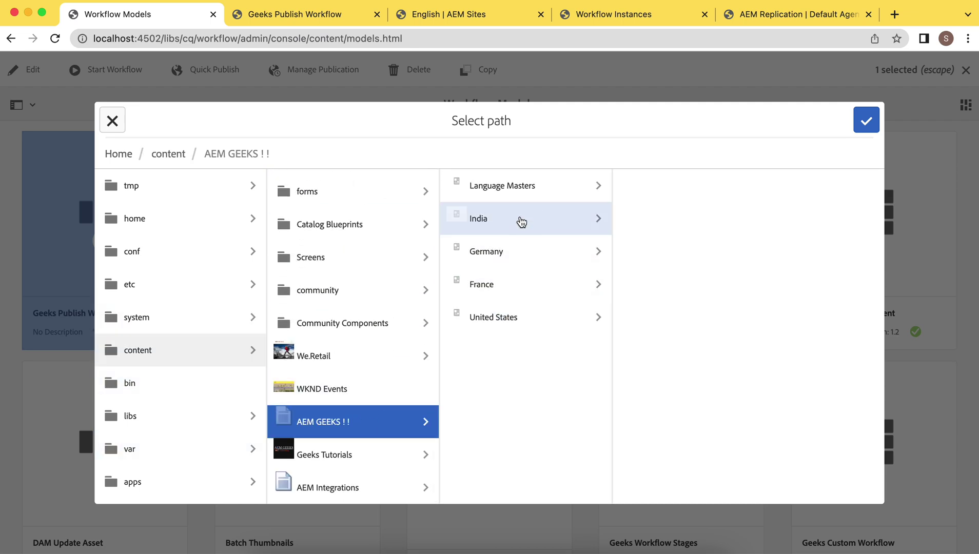
click(519, 219)
click(703, 188)
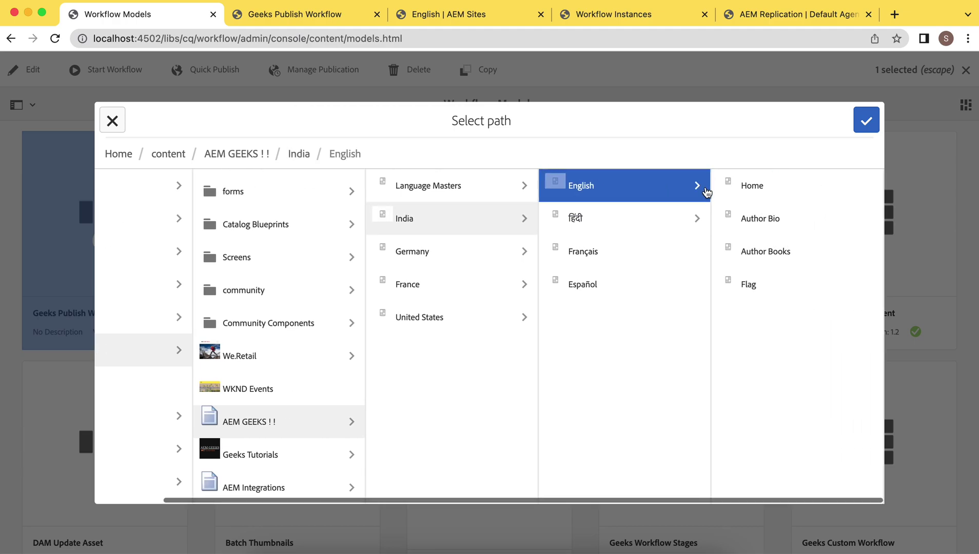
click(729, 217)
click(866, 121)
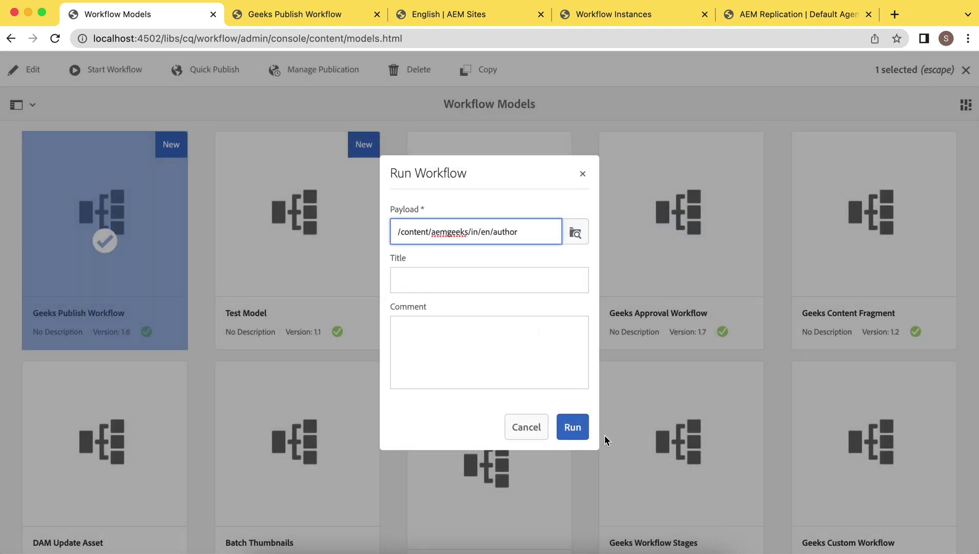
click(572, 428)
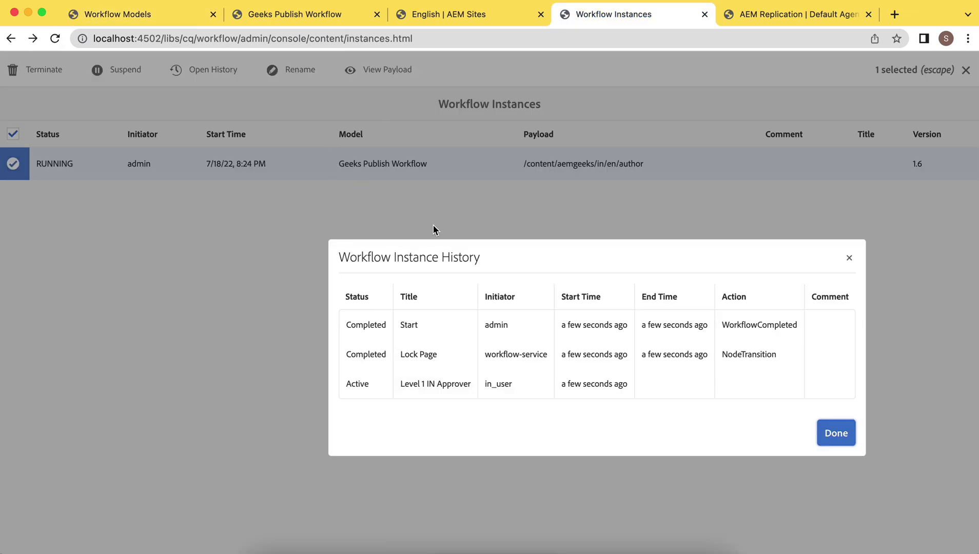
Step: Confirm the Level 1 IN Approver step is active, then sign in as the IN approver user
drag(403, 386, 530, 391)
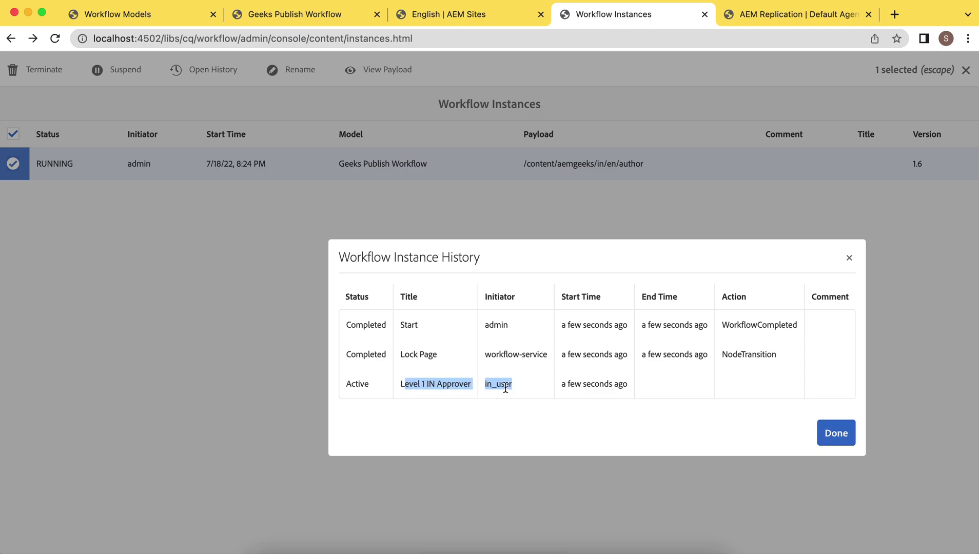
click(569, 547)
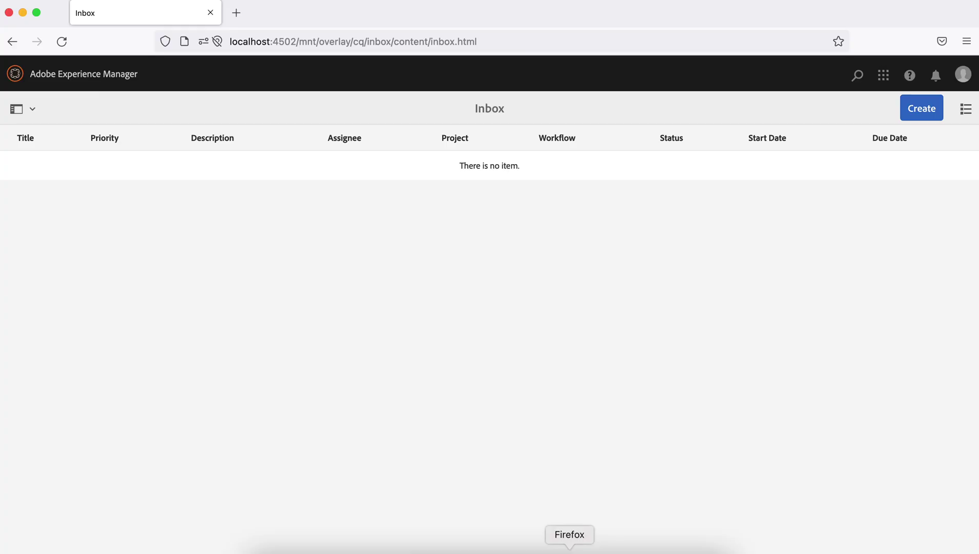
click(962, 74)
click(929, 235)
key(BackSpace)
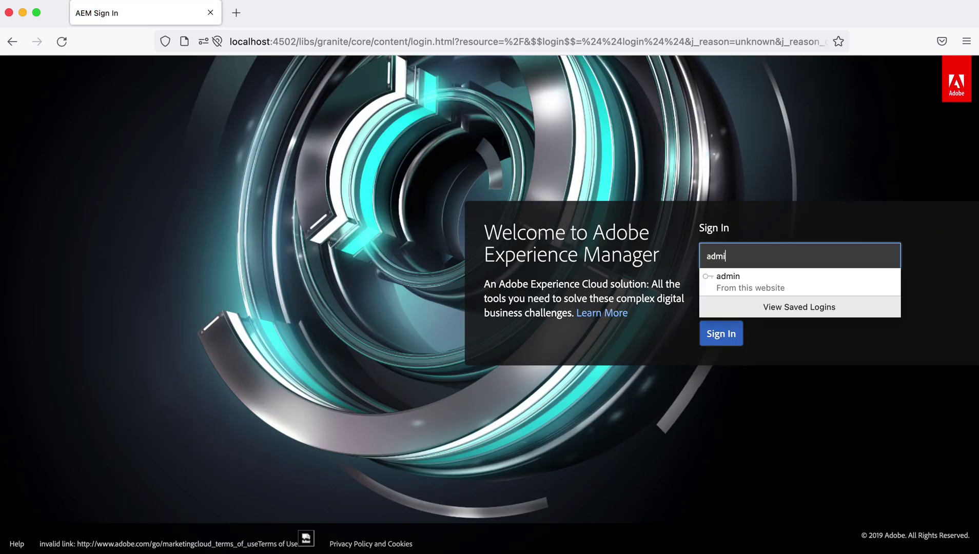
key(BackSpace)
text(in_user)
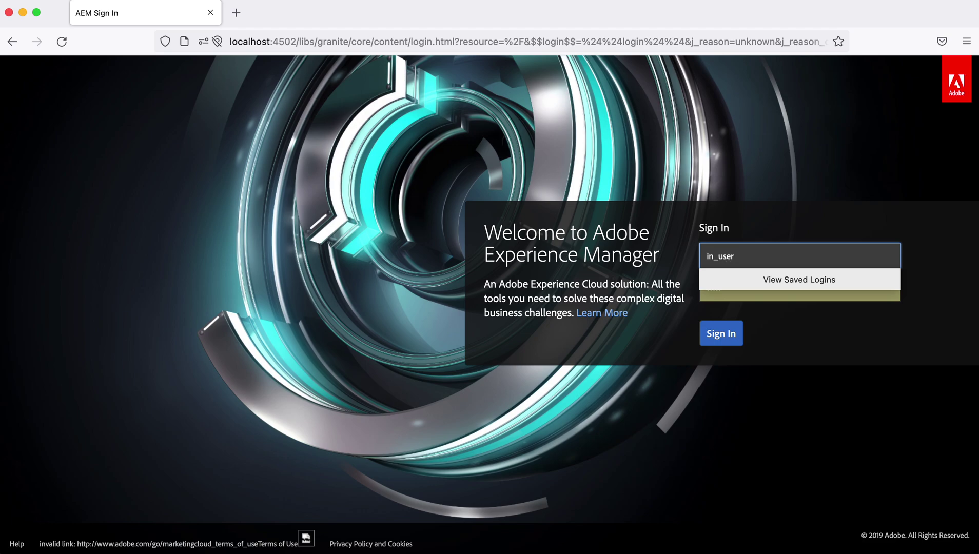
key(Tab)
text(i)
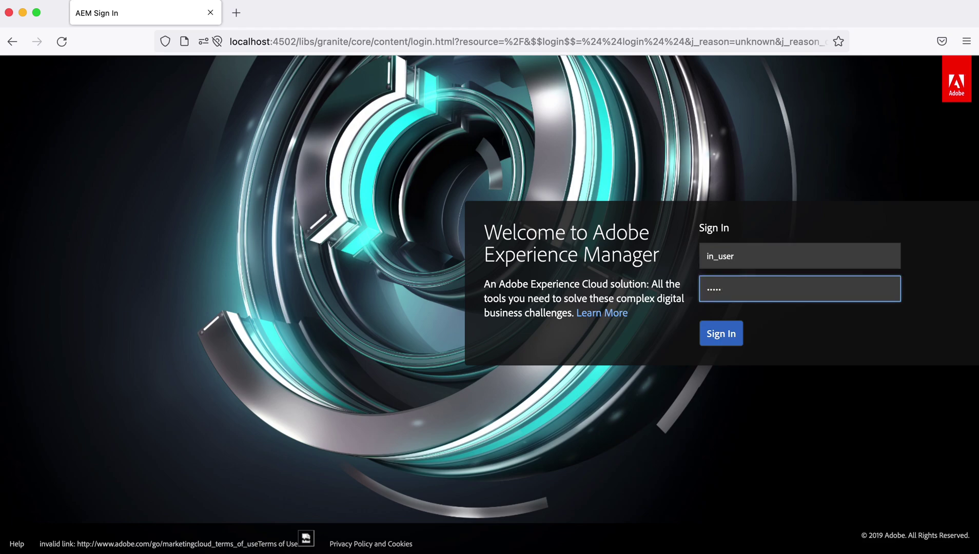
key(Return)
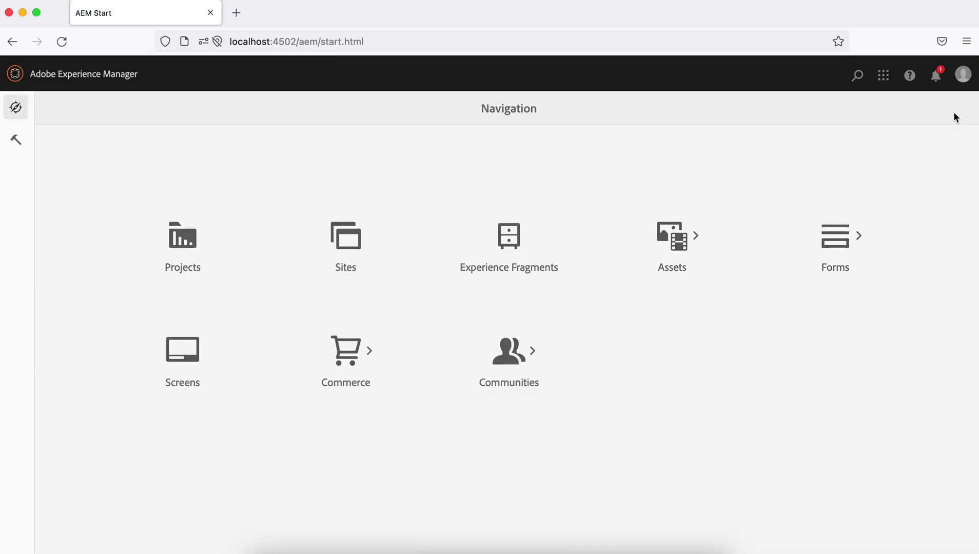
Step: Complete the Level 1 IN Approver work item with Level 2 IN Approver as next step
click(937, 81)
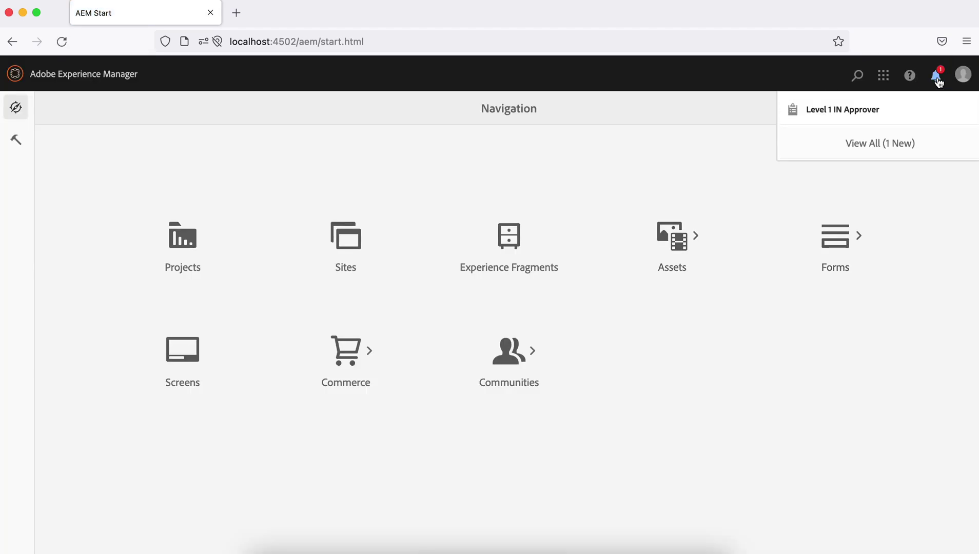
click(832, 110)
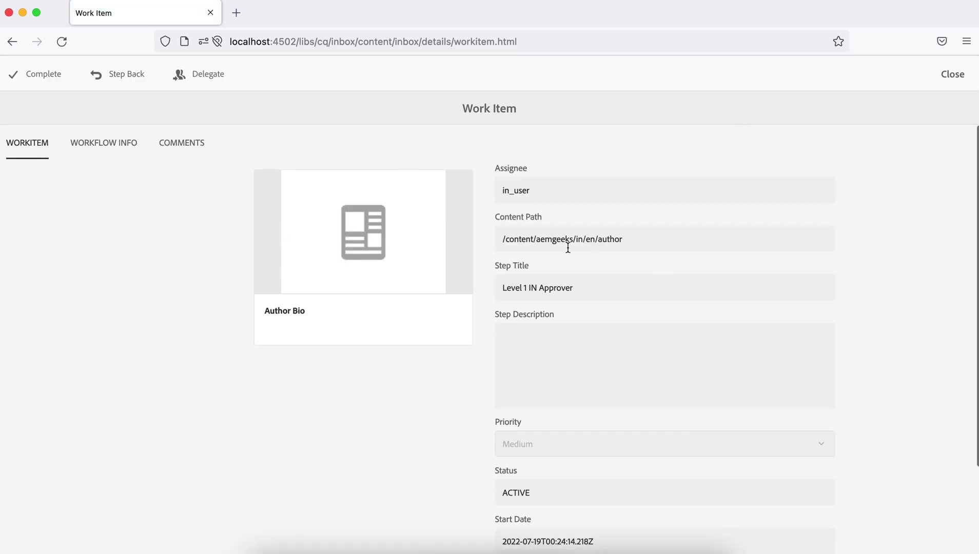
click(43, 74)
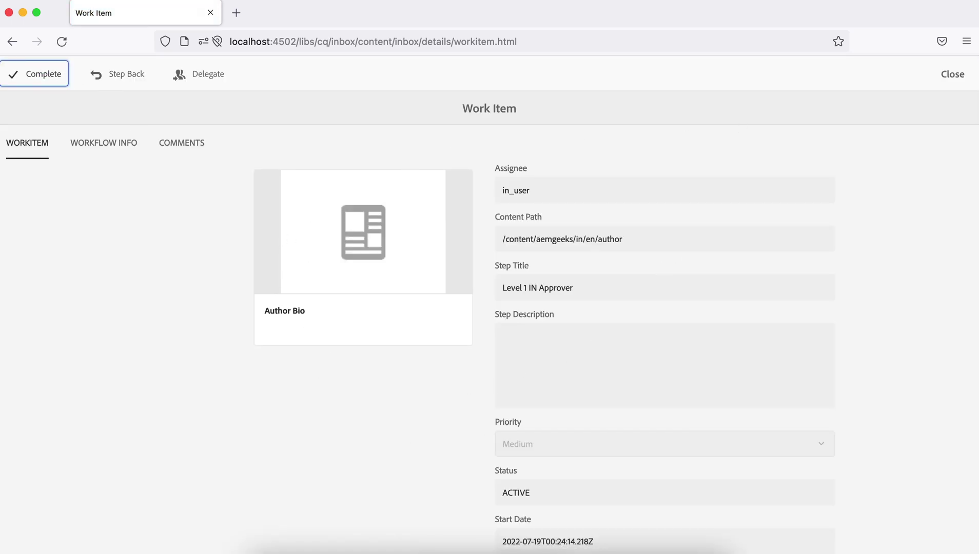
click(506, 264)
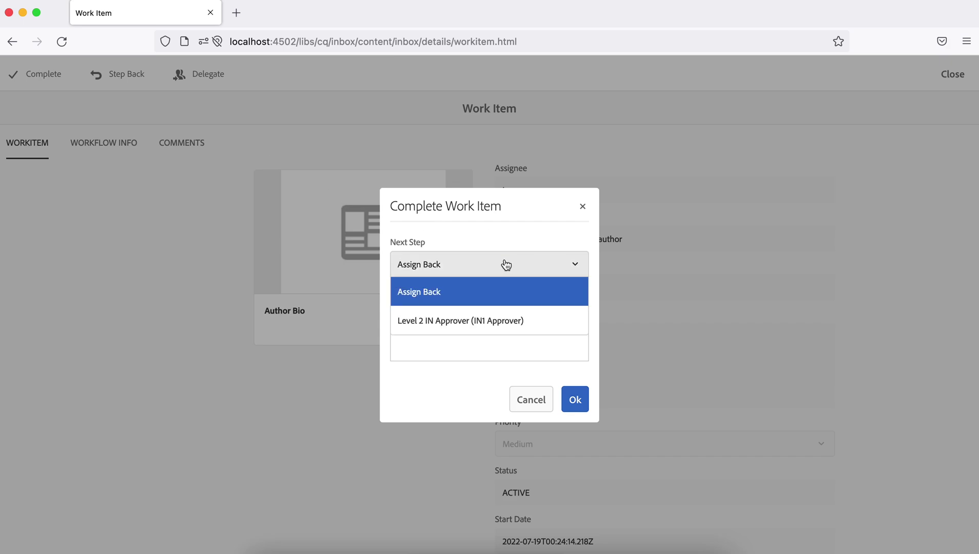
click(459, 319)
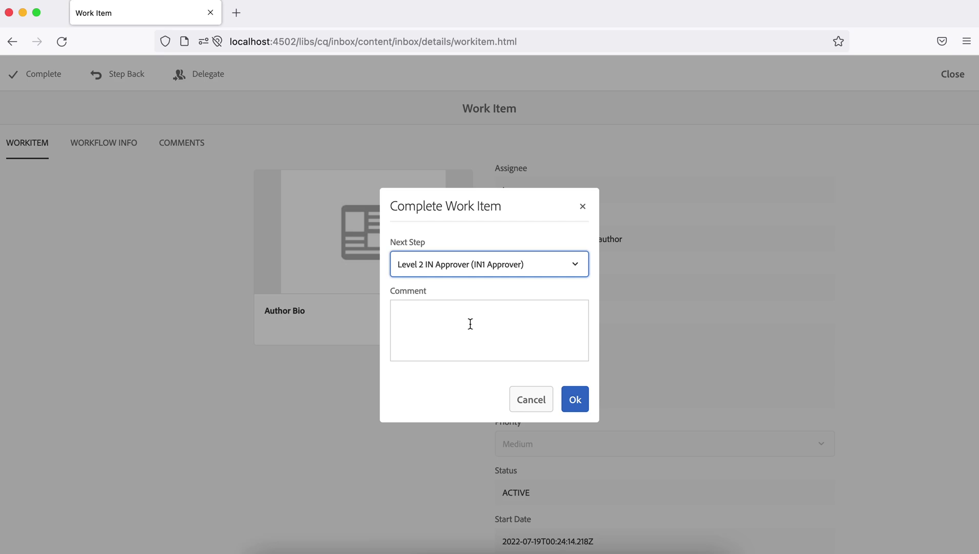
click(575, 399)
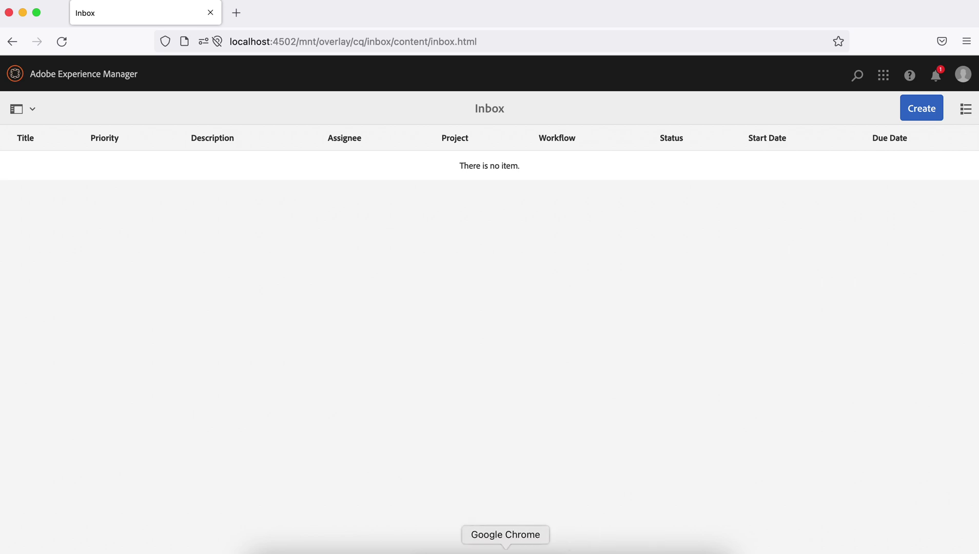
Step: Check the running instance's history showing the Level 2 IN Approver step active
click(505, 550)
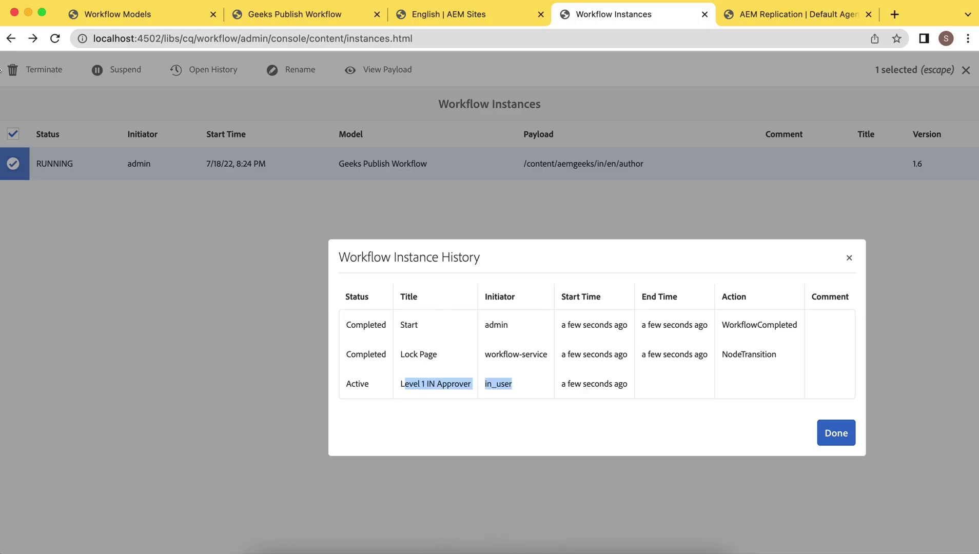
click(54, 39)
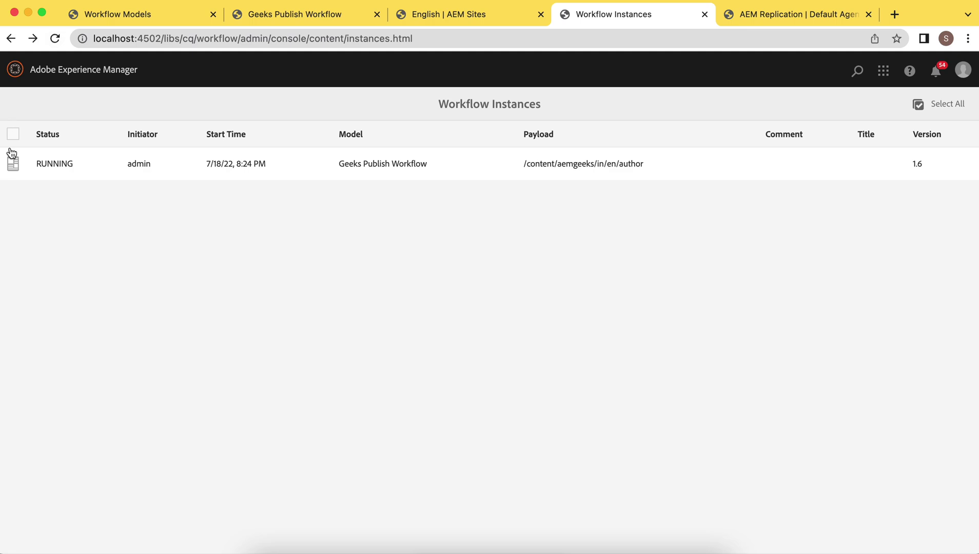
click(14, 164)
click(220, 74)
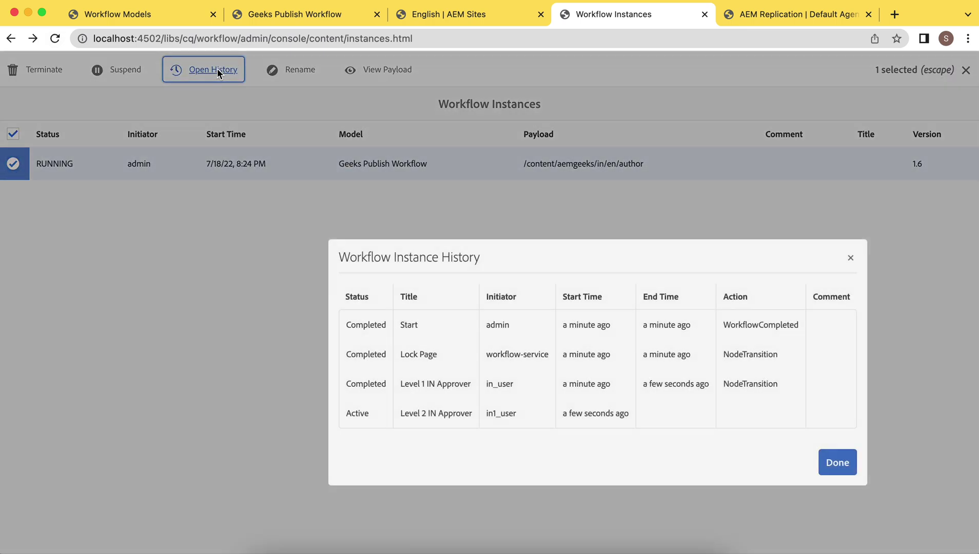
drag(340, 410, 611, 415)
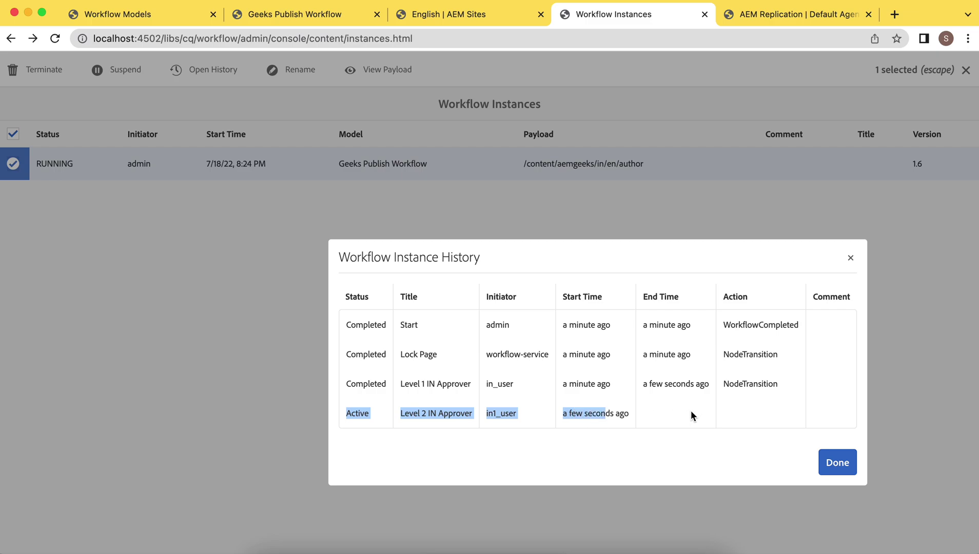
Step: Sign out and sign in as the Level 2 approver user with their password
click(570, 545)
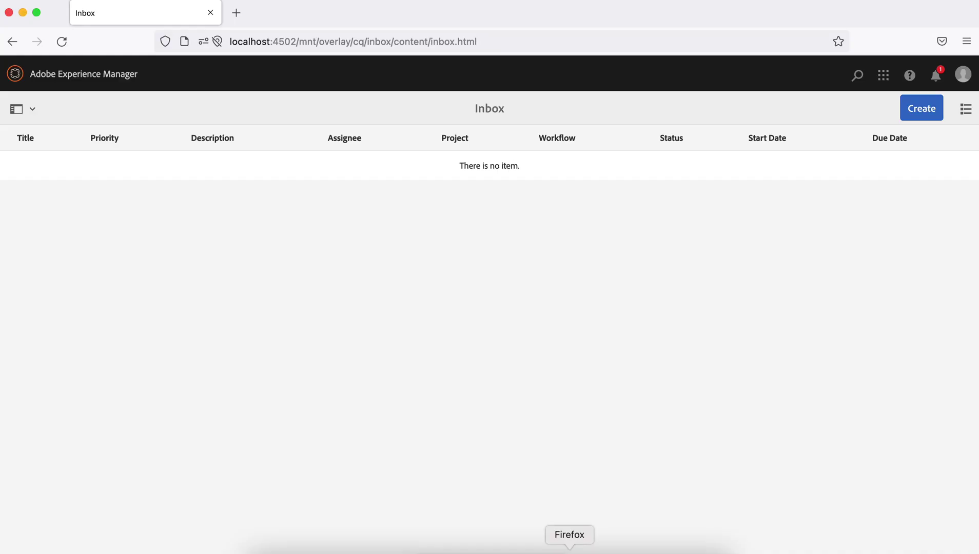
click(963, 78)
click(930, 235)
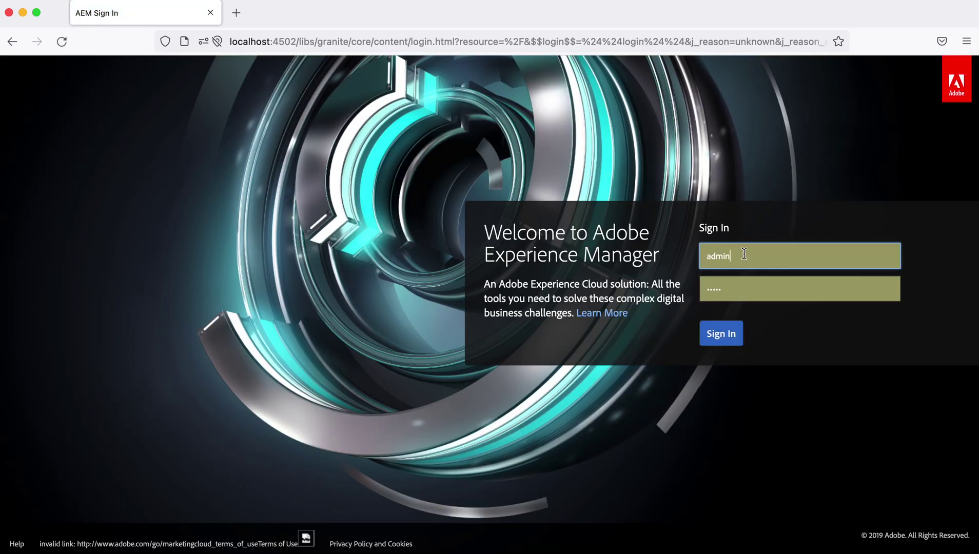
key(BackSpace)
key(BackSpace)
key(BackSpace)
key(BackSpace)
key(BackSpace)
text(in1)
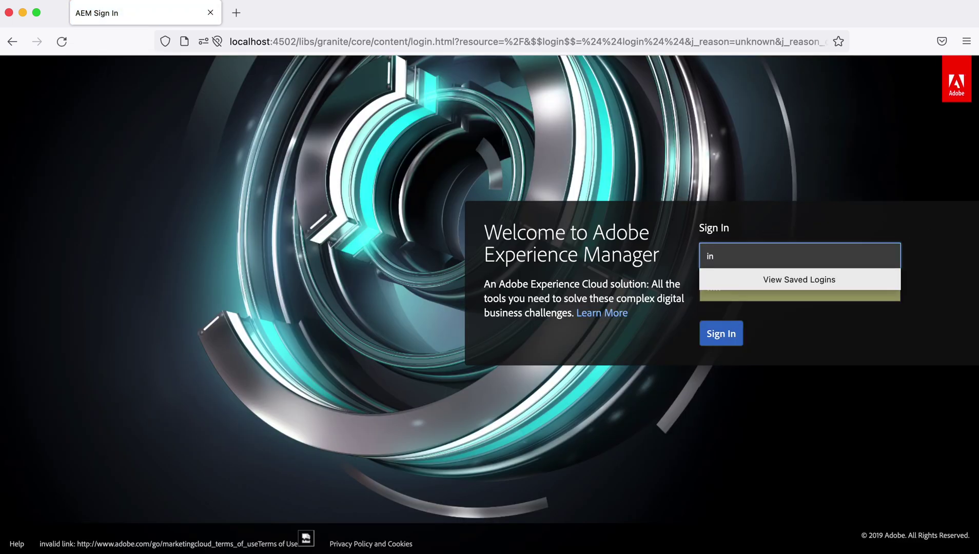
text(_user)
key(Tab)
key(BackSpace)
text(admin)
click(716, 333)
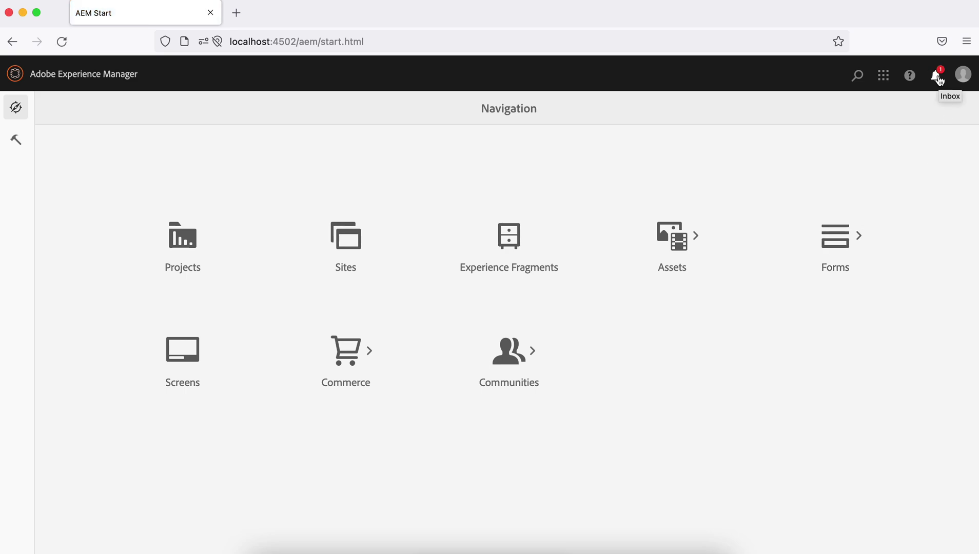
Step: Complete the Level 2 IN Approver work item with Unlock Page as the next step
click(939, 79)
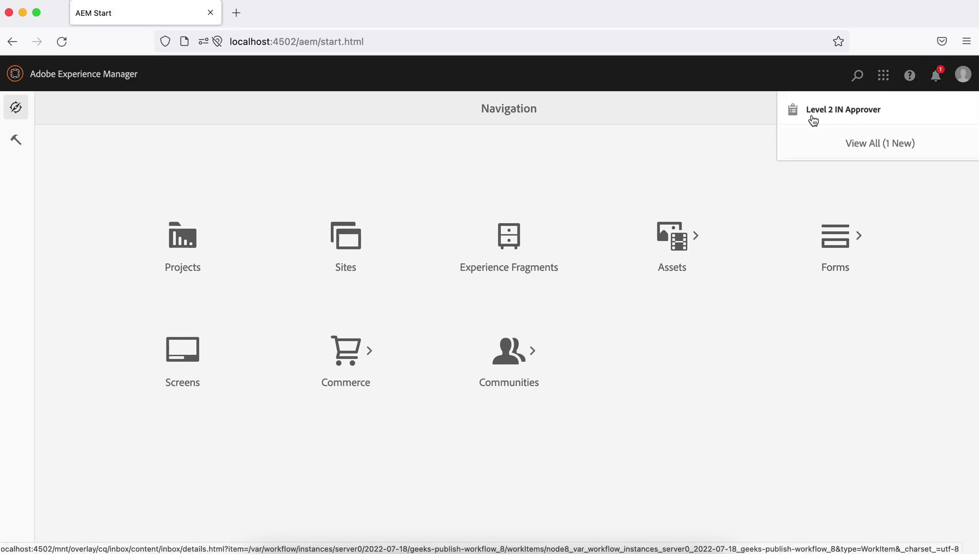
click(855, 115)
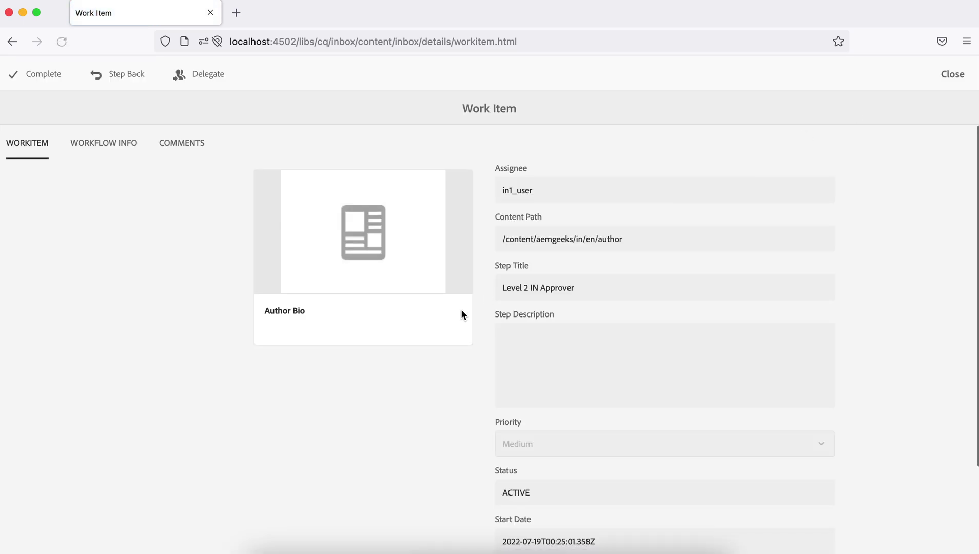
click(38, 80)
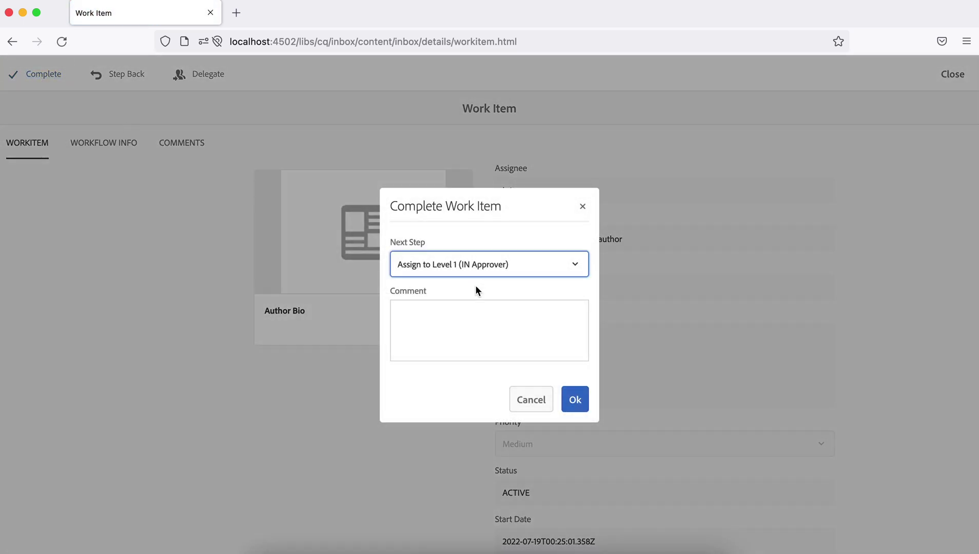
click(484, 269)
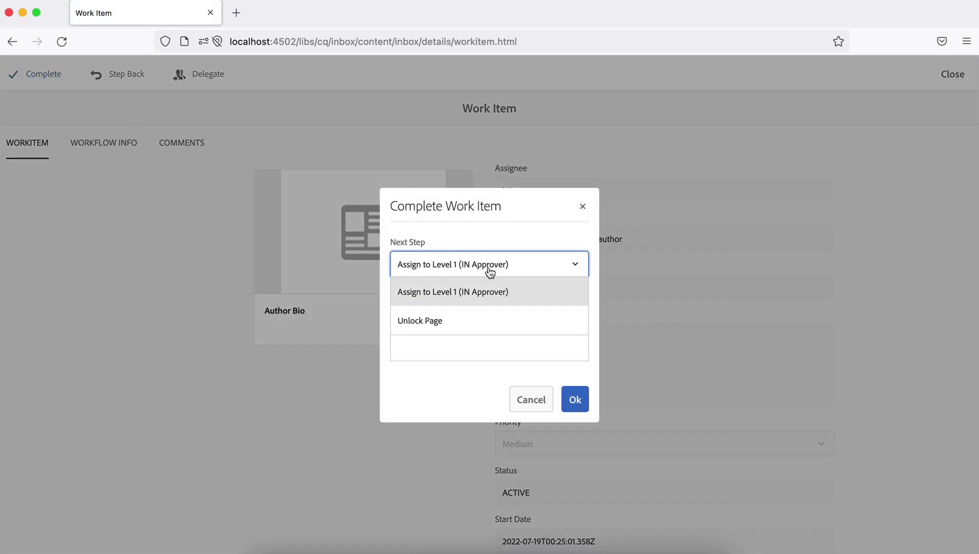
click(441, 321)
click(578, 401)
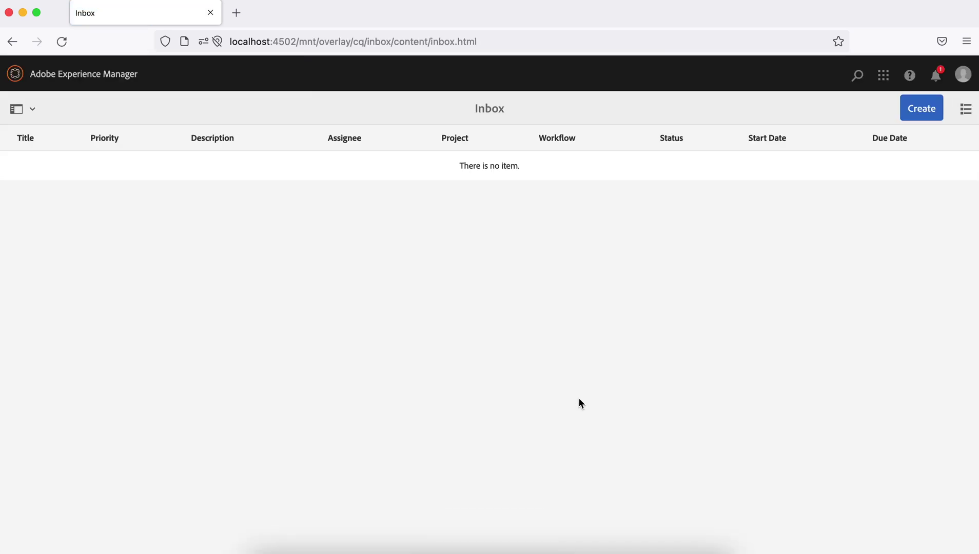
Step: Reload the publish replication queue to see the India author page activation, then return to Workflow Models
click(505, 552)
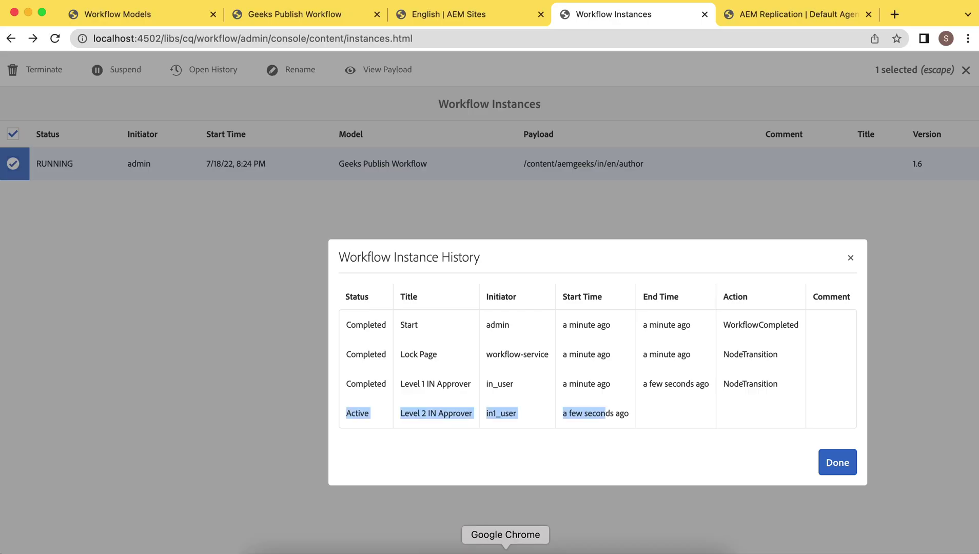
click(790, 16)
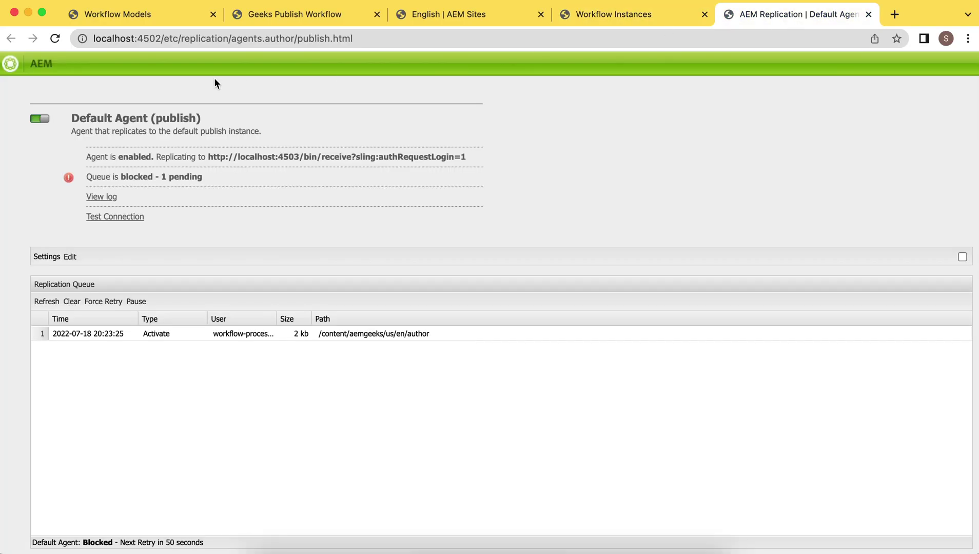
click(55, 39)
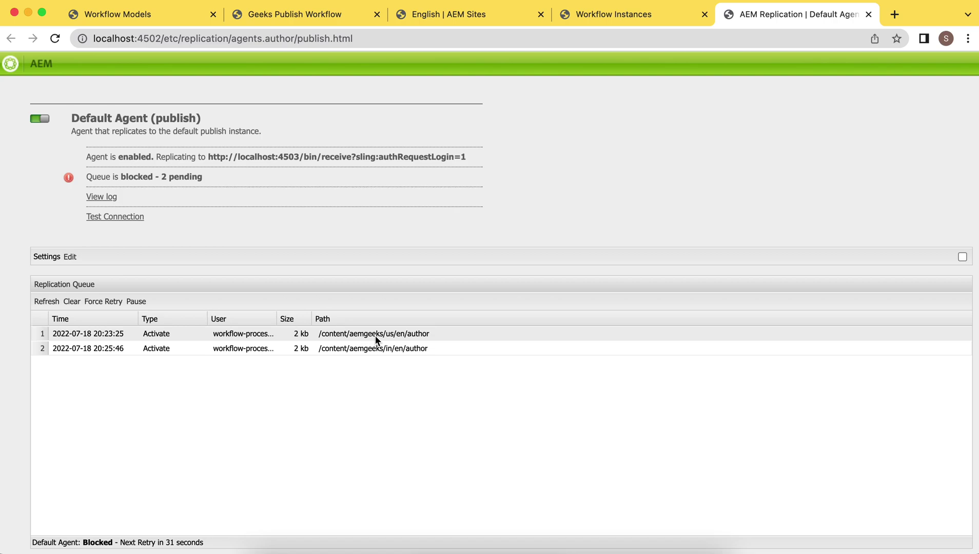
click(157, 17)
Step: Run Geeks Publish Workflow on content > AEM GEEKS > Germany > English > Home, then view instances
click(101, 152)
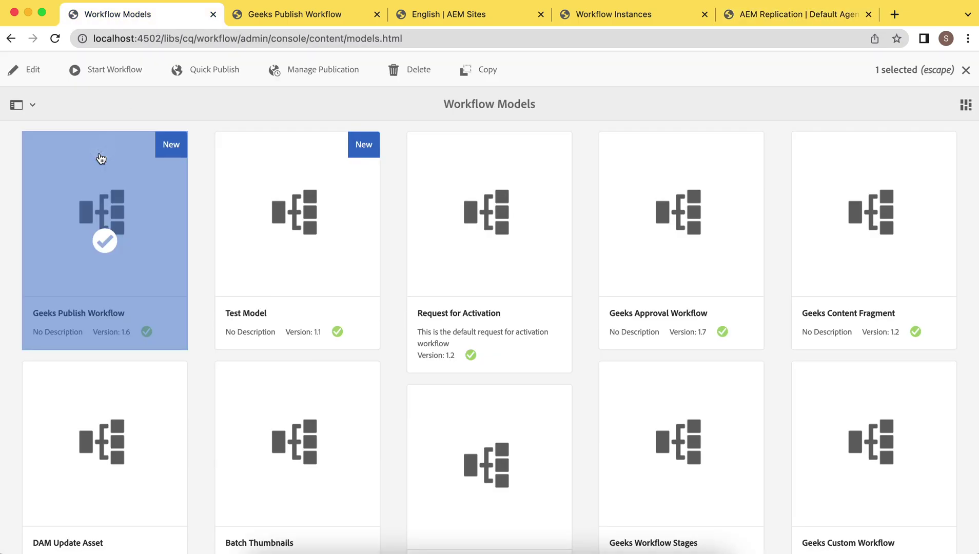
click(114, 69)
click(575, 233)
click(175, 359)
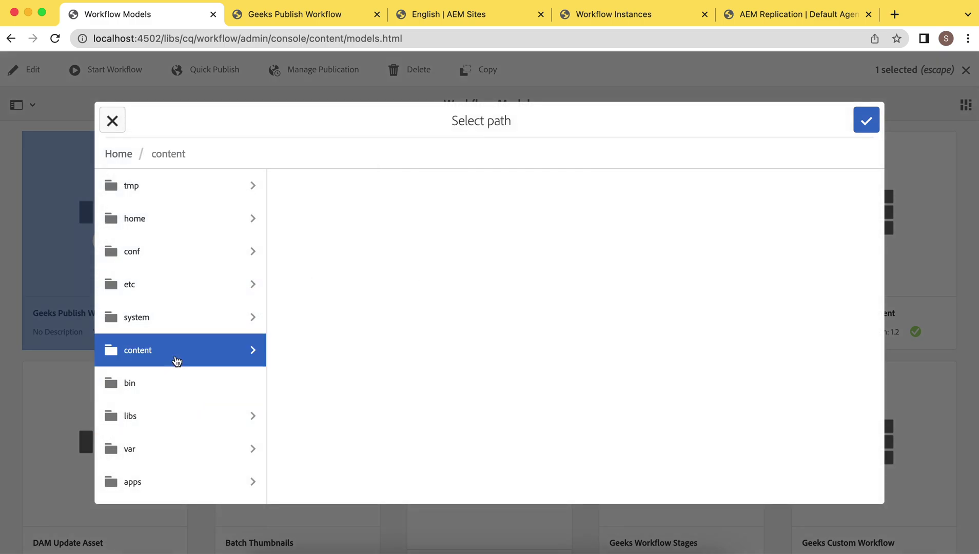
scroll(431, 339, down, 5)
click(356, 420)
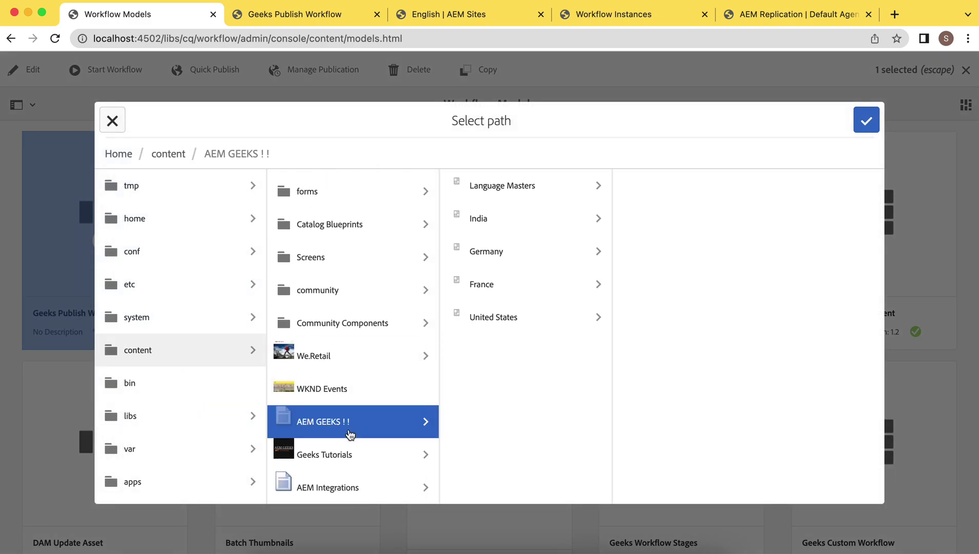
click(538, 266)
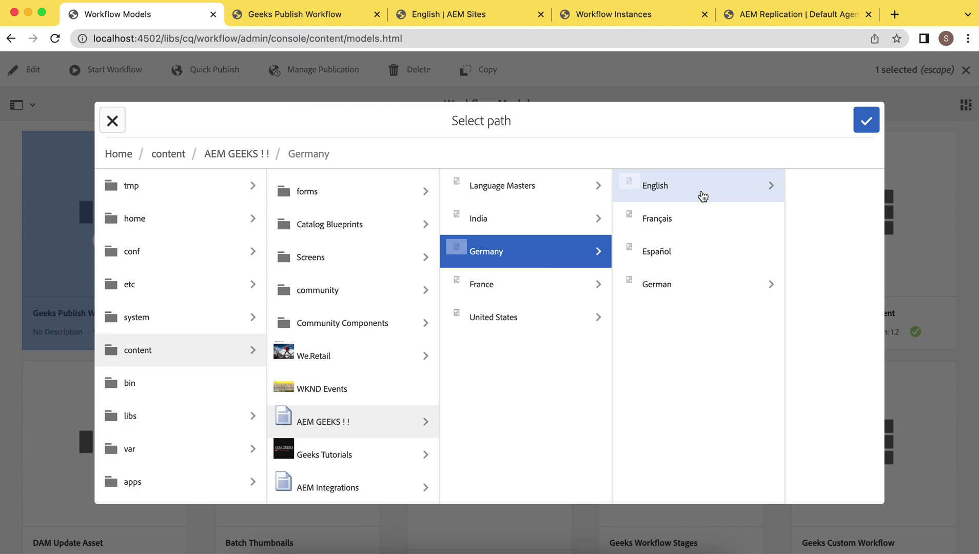
click(702, 192)
click(729, 197)
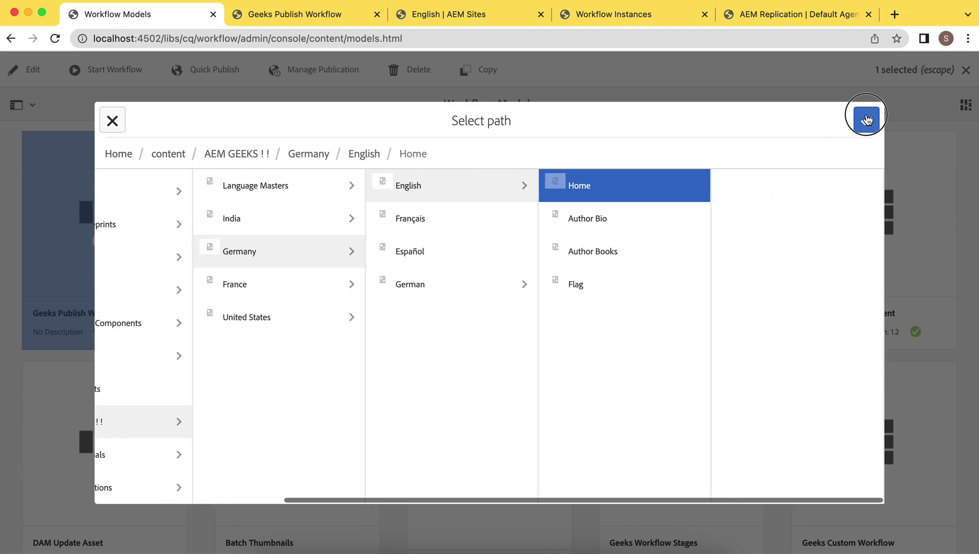
click(866, 120)
click(578, 430)
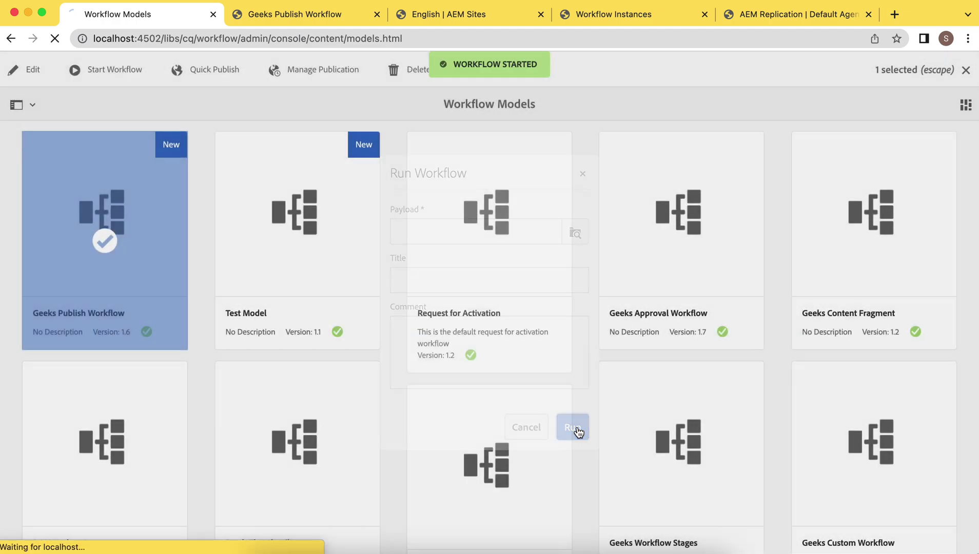
key(super+4)
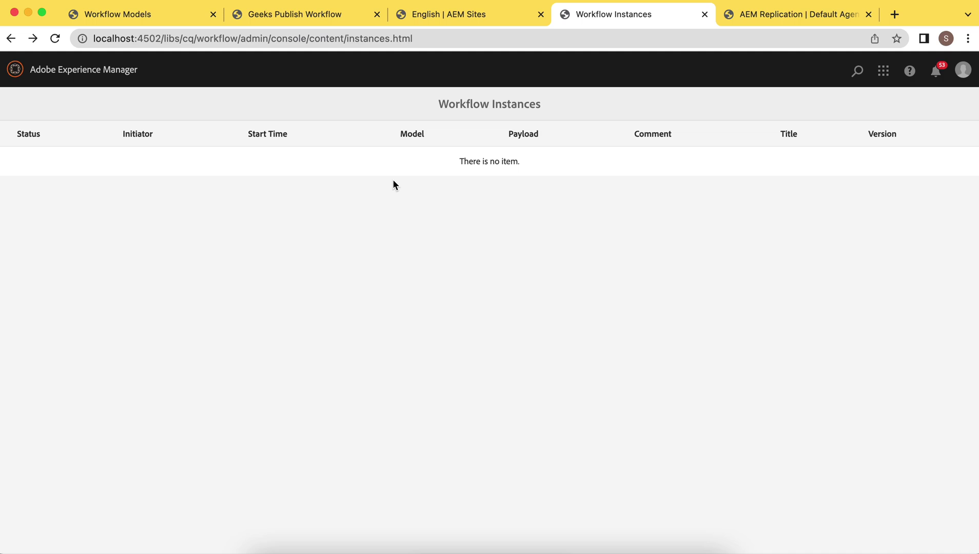
Step: Reload the publish replication queue to confirm the Germany home page activation is queued third
click(782, 21)
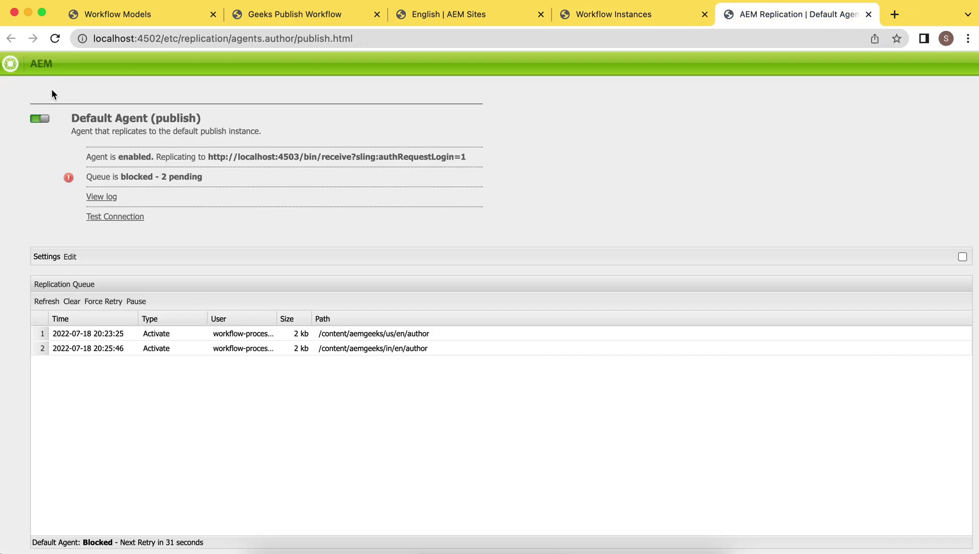
click(55, 41)
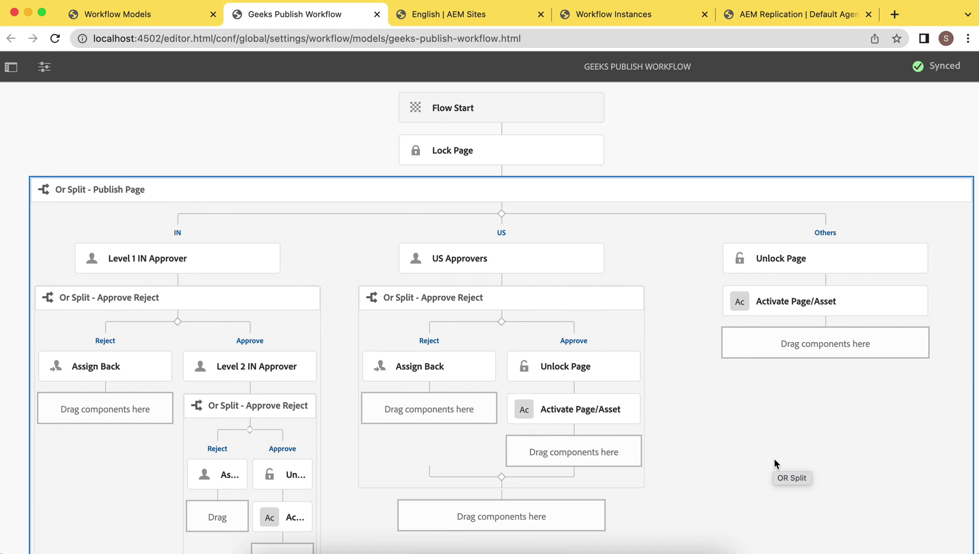
drag(774, 458, 578, 384)
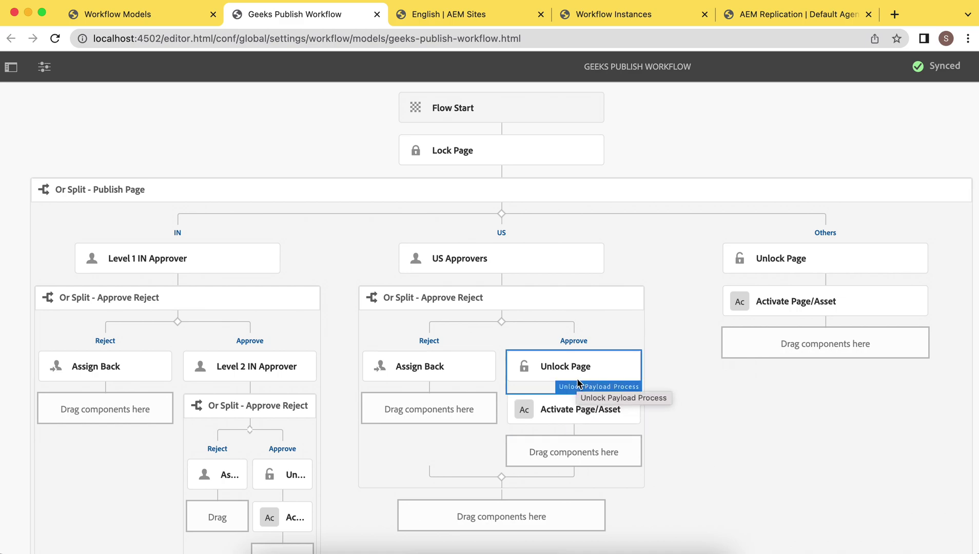